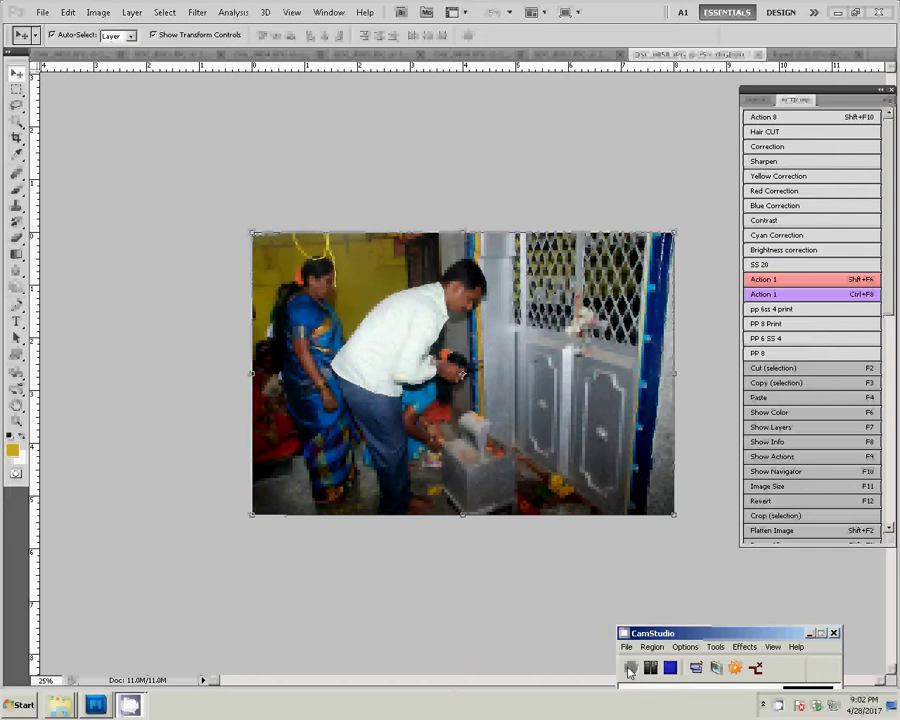
Copy the whole temple-offering photo and close it without saving.
{"action": "left_click", "coordinate": [630, 668]}
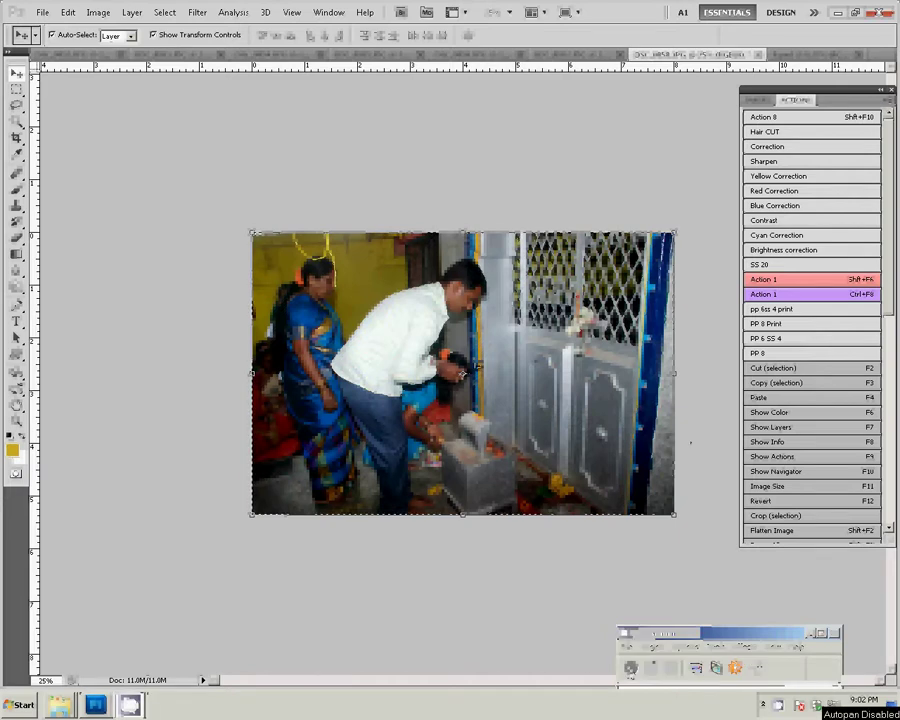
{"action": "key", "text": "ctrl+a"}
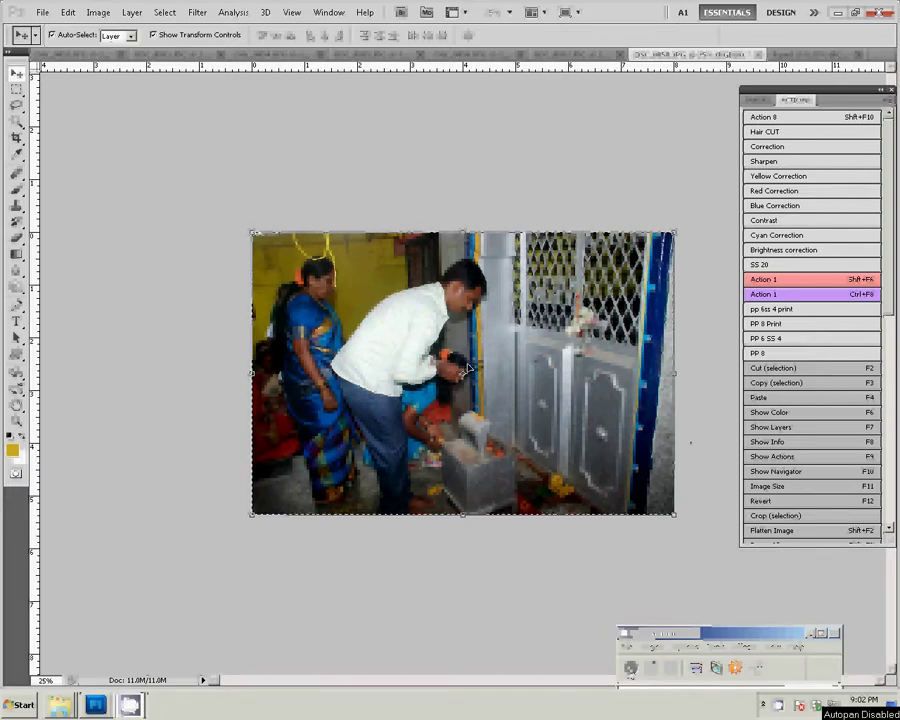
{"action": "left_click", "coordinate": [67, 12]}
{"action": "left_click", "coordinate": [86, 97]}
{"action": "key", "text": "Delete"}
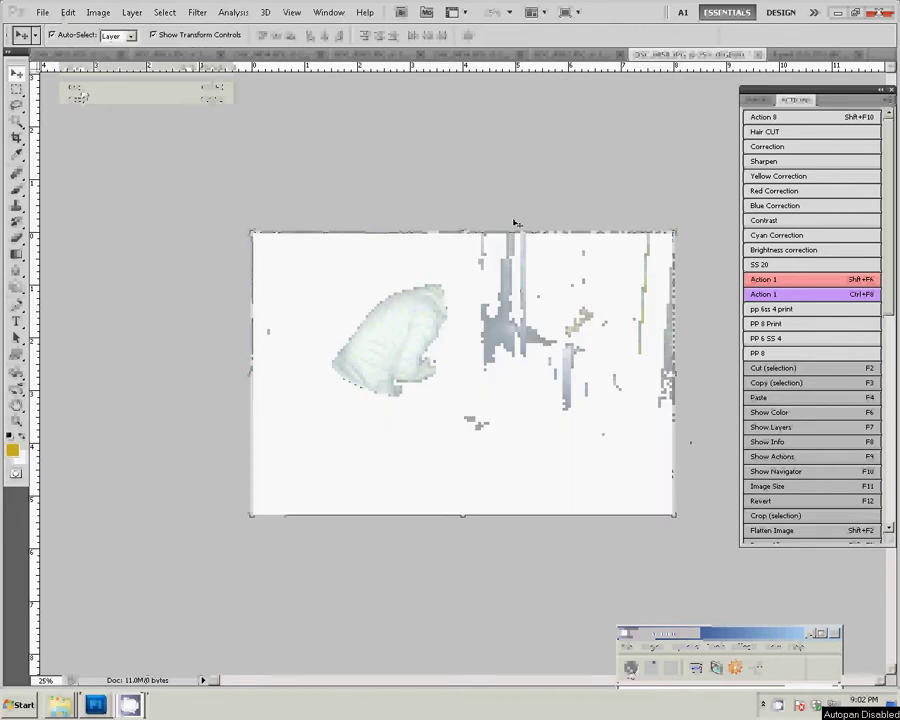
{"action": "key", "text": "ctrl+w"}
{"action": "left_click", "coordinate": [452, 264]}
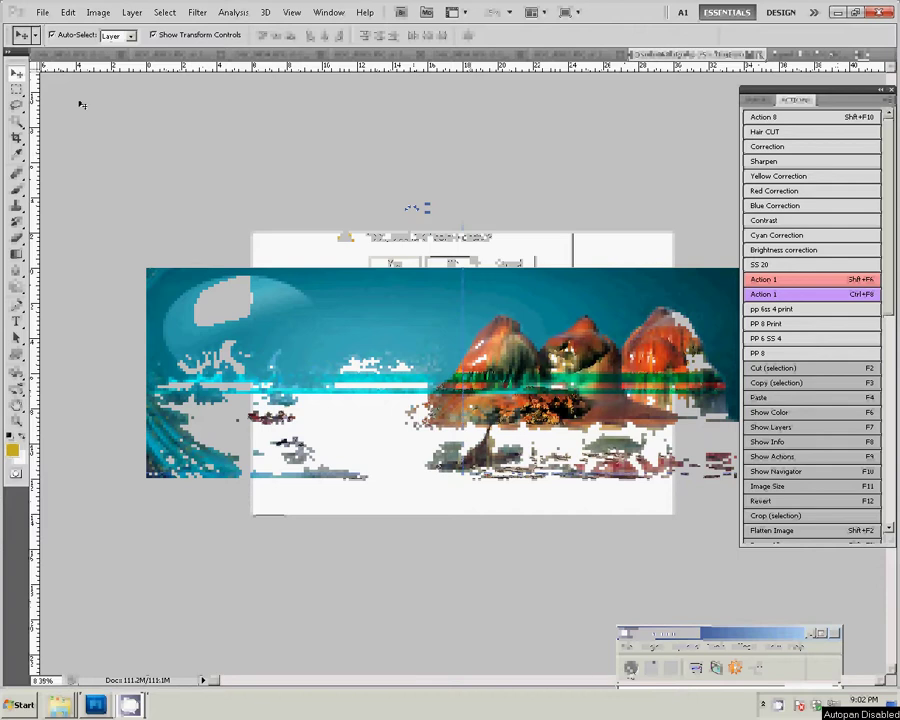
Paste the photo into the teal template's upper left, then bring up the group photo.
{"action": "left_click", "coordinate": [68, 12]}
{"action": "mouse_move", "coordinate": [92, 135]}
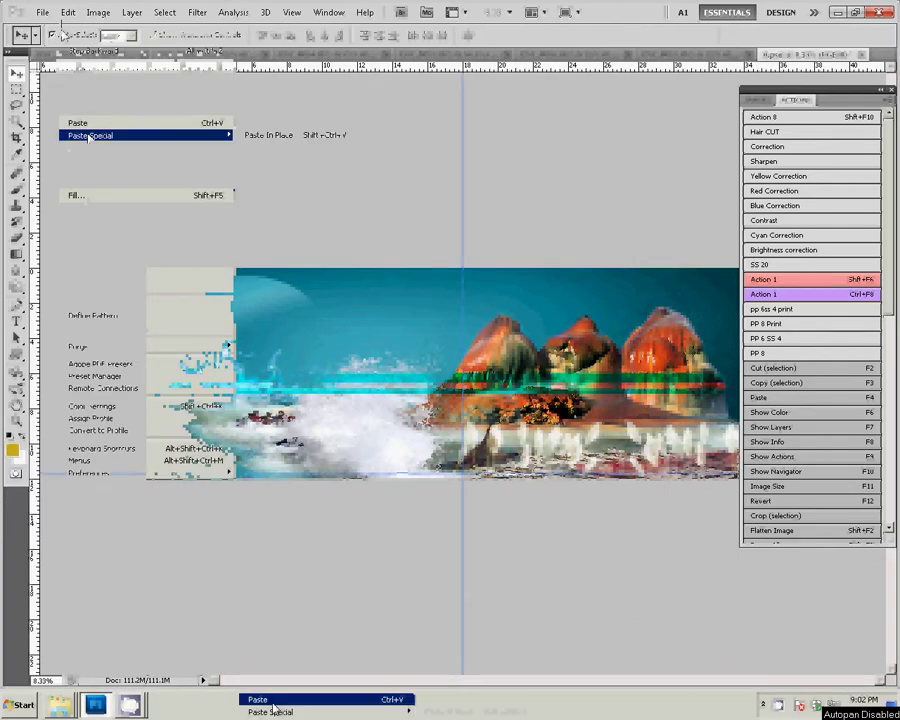
{"action": "left_click", "coordinate": [77, 122]}
{"action": "left_click_drag", "start_coordinate": [430, 375], "coordinate": [225, 330]}
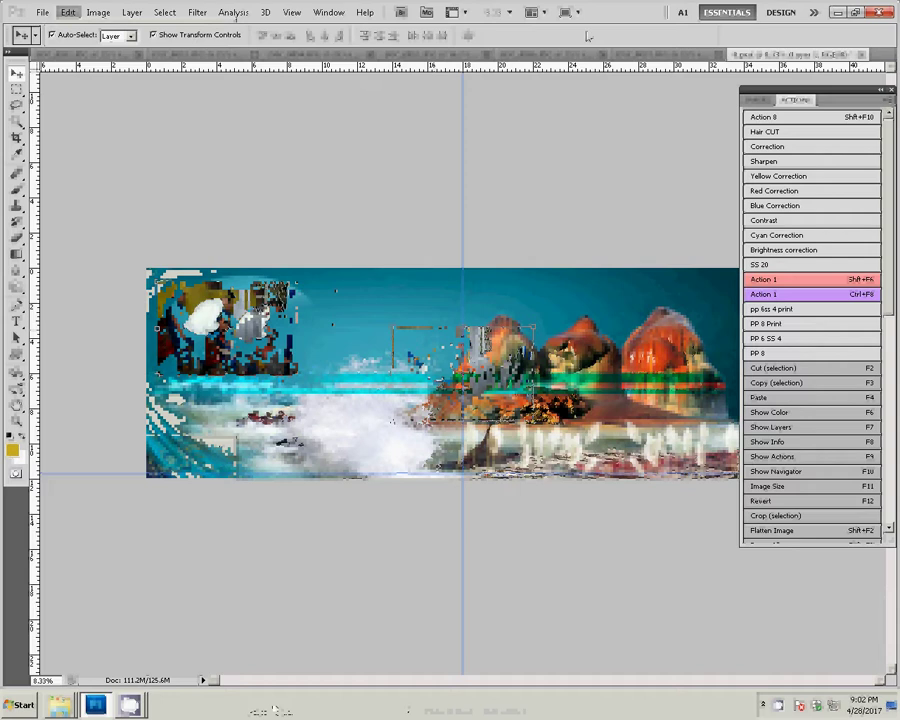
{"action": "left_click", "coordinate": [660, 55]}
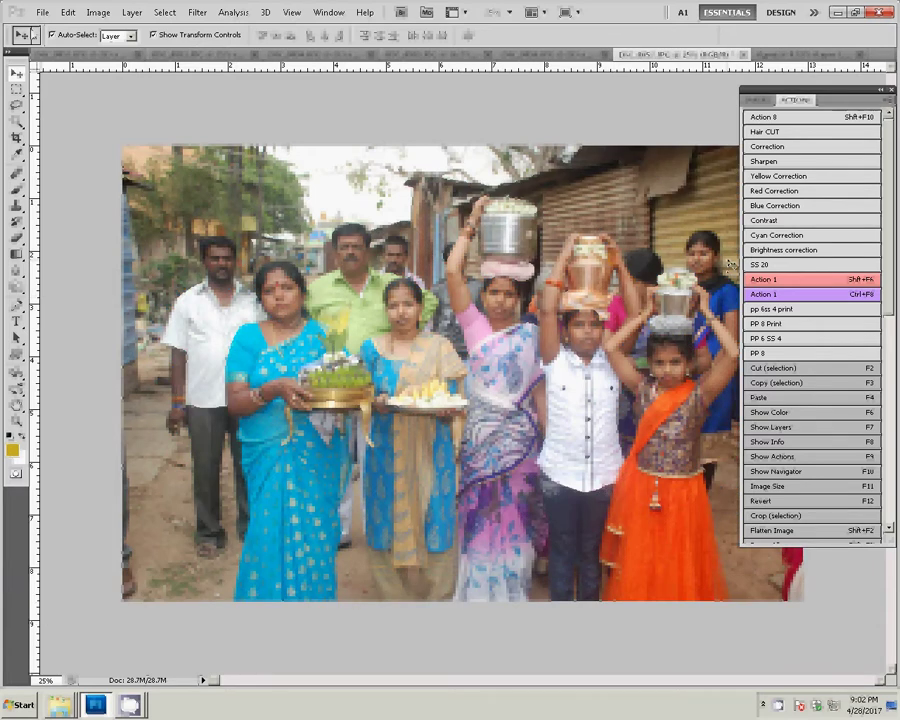
Resize the group photo to an 8-inch document width.
{"action": "left_click", "coordinate": [98, 12]}
{"action": "left_click", "coordinate": [116, 105]}
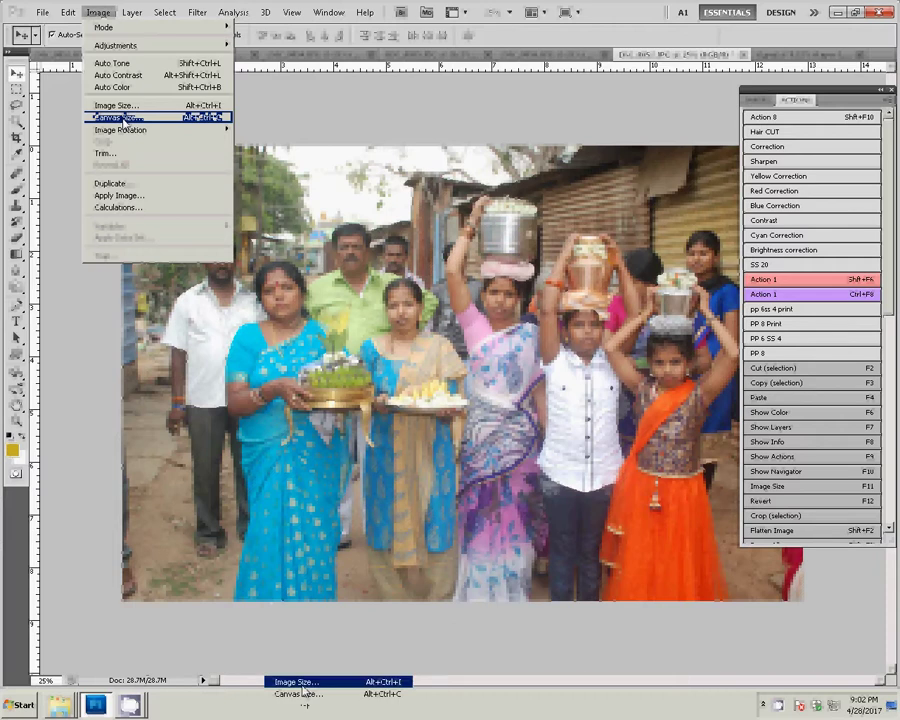
{"action": "double_click", "coordinate": [352, 245]}
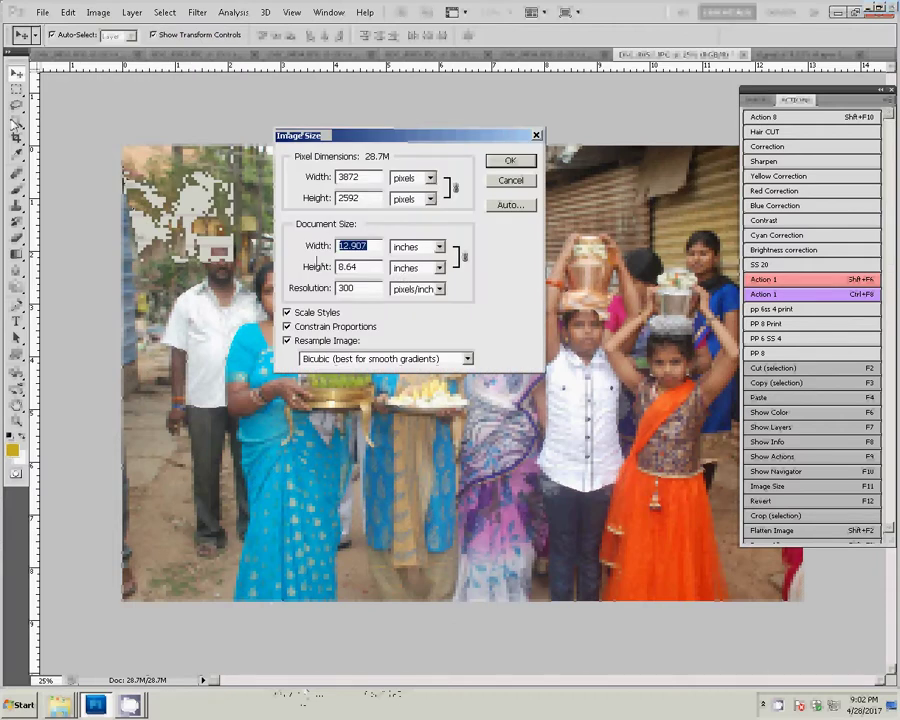
{"action": "type", "text": "8"}
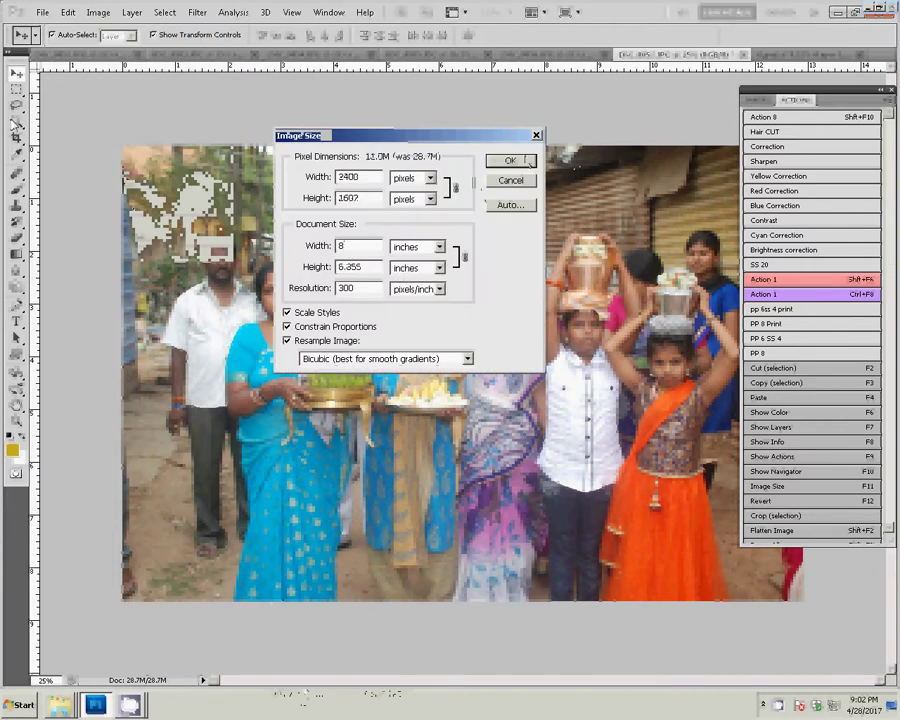
{"action": "left_click", "coordinate": [527, 160]}
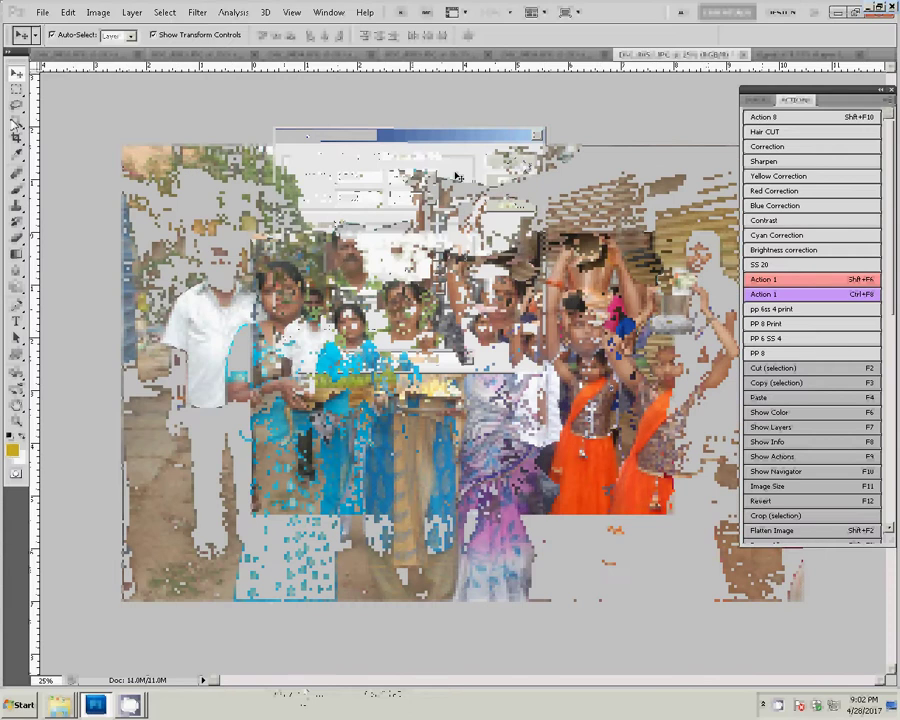
Cut the resized photo, close it unsaved, and paste it below the first album photo.
{"action": "key", "text": "ctrl+a"}
{"action": "left_click", "coordinate": [67, 12]}
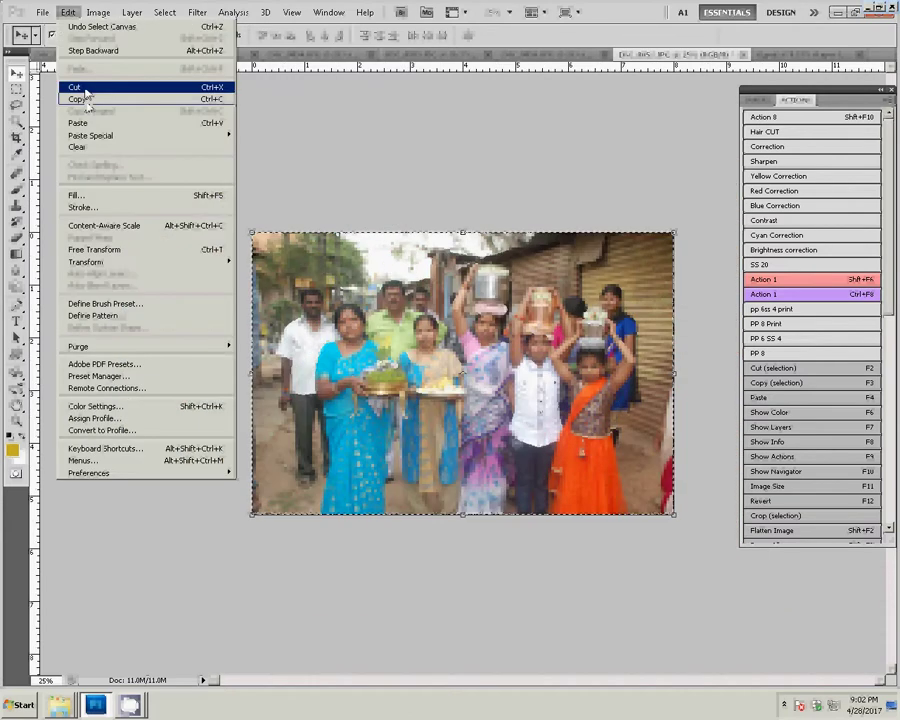
{"action": "left_click", "coordinate": [85, 88]}
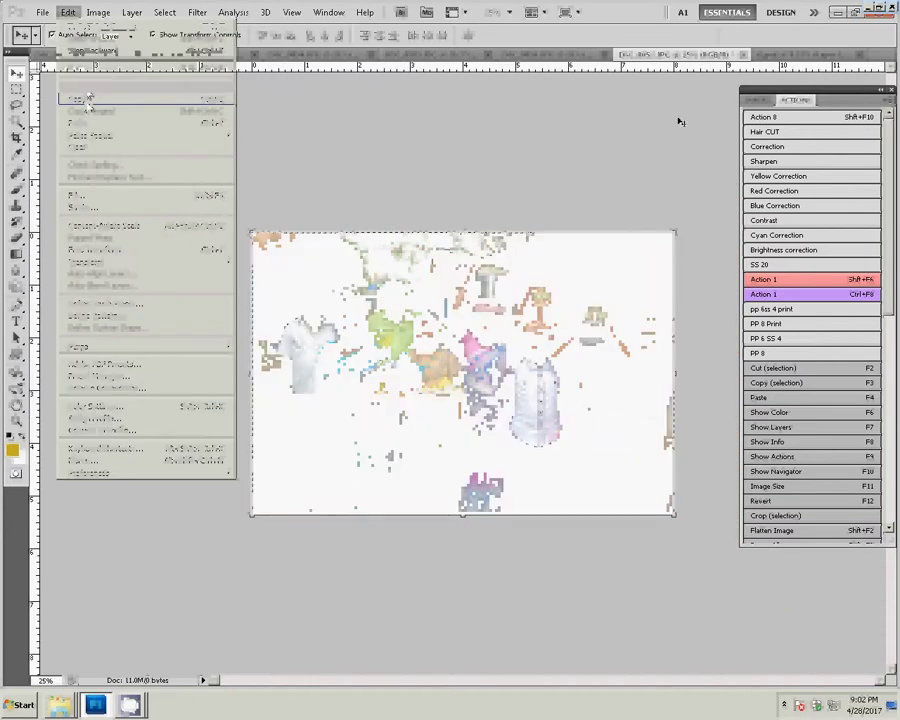
{"action": "key", "text": "ctrl+w"}
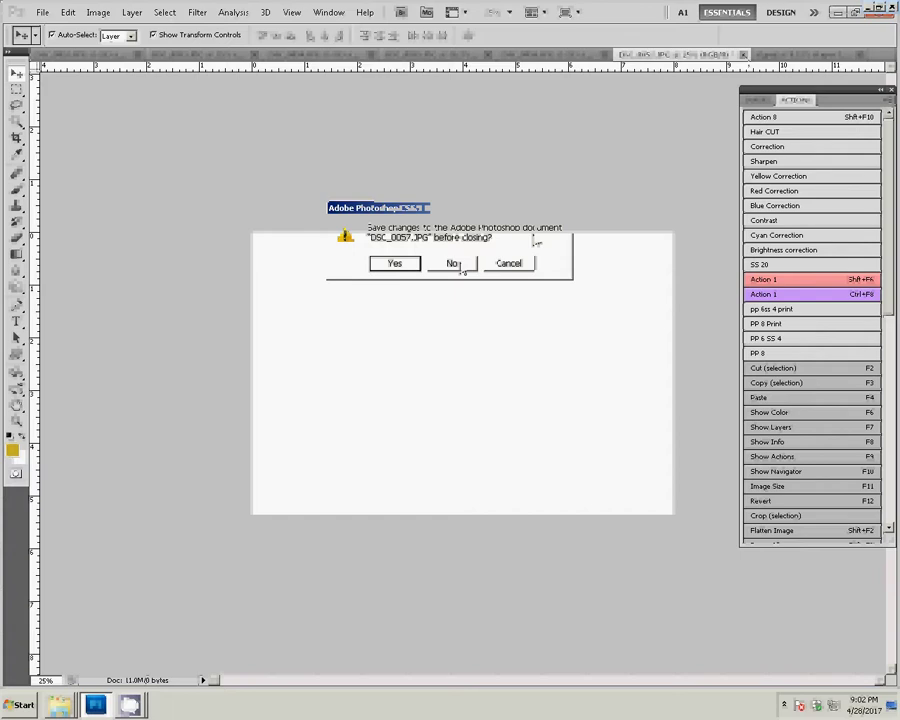
{"action": "key", "text": "n"}
{"action": "key", "text": "ctrl+v"}
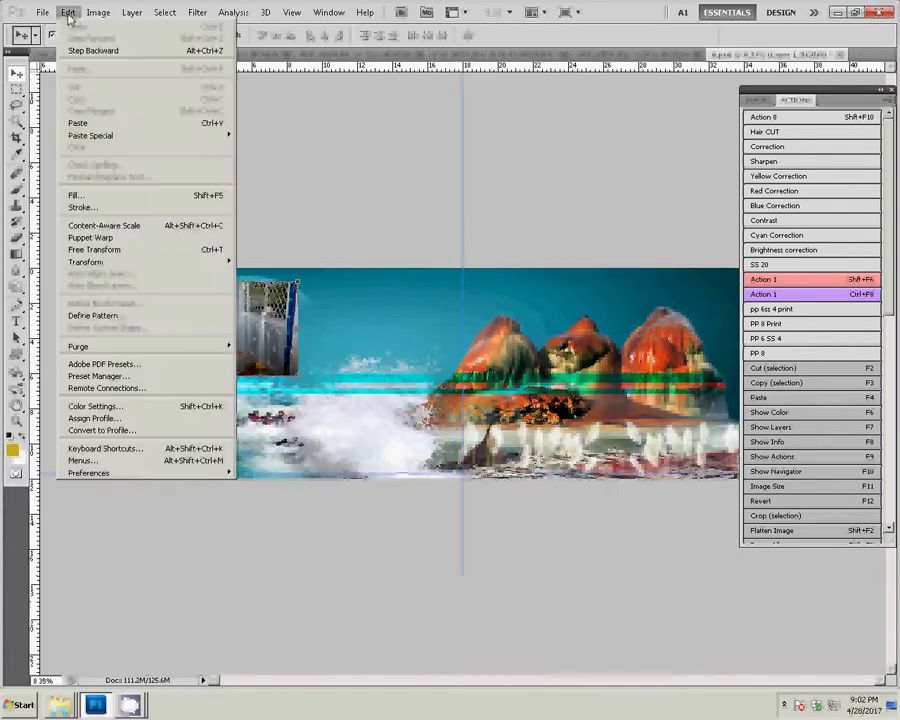
{"action": "left_click", "coordinate": [90, 122]}
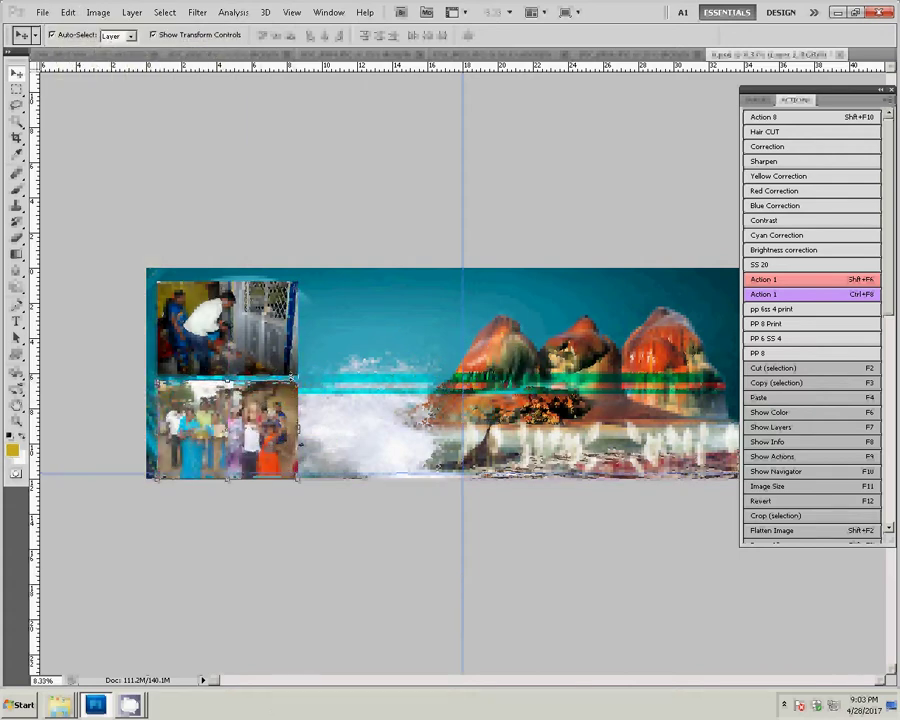
{"action": "left_click", "coordinate": [245, 317]}
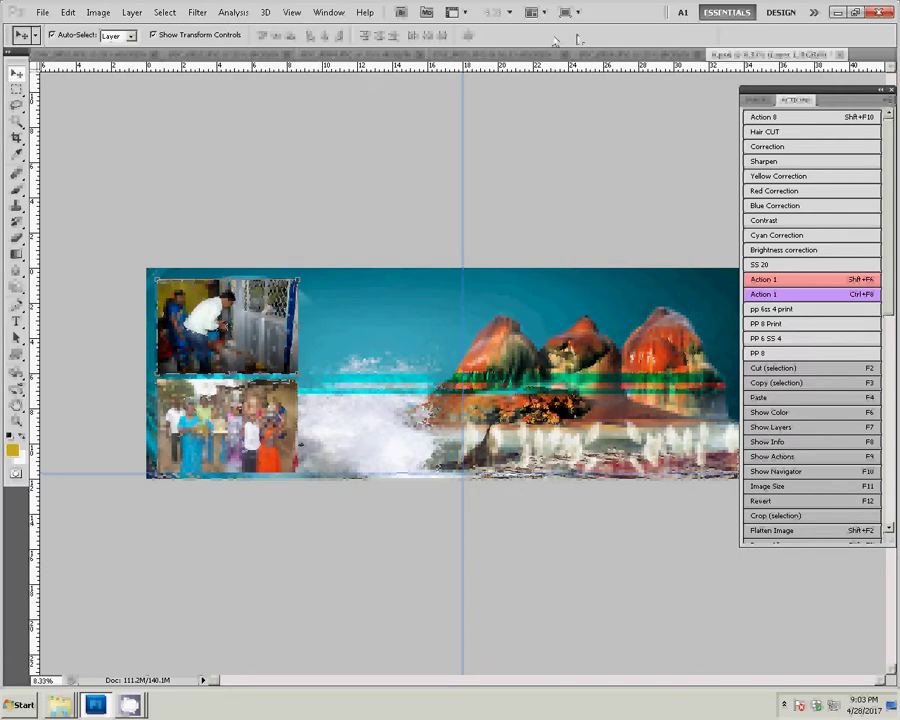
Bring up the temple building photo, show the Layers panel, and pick an enlarged History Brush.
{"action": "key", "text": "ctrl+Tab"}
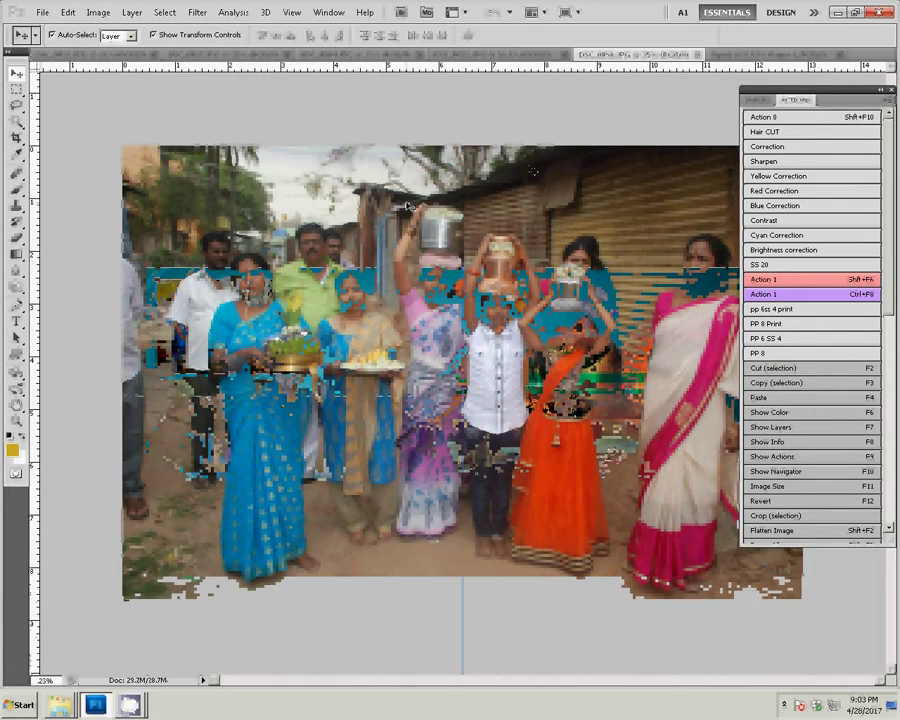
{"action": "left_click", "coordinate": [700, 55]}
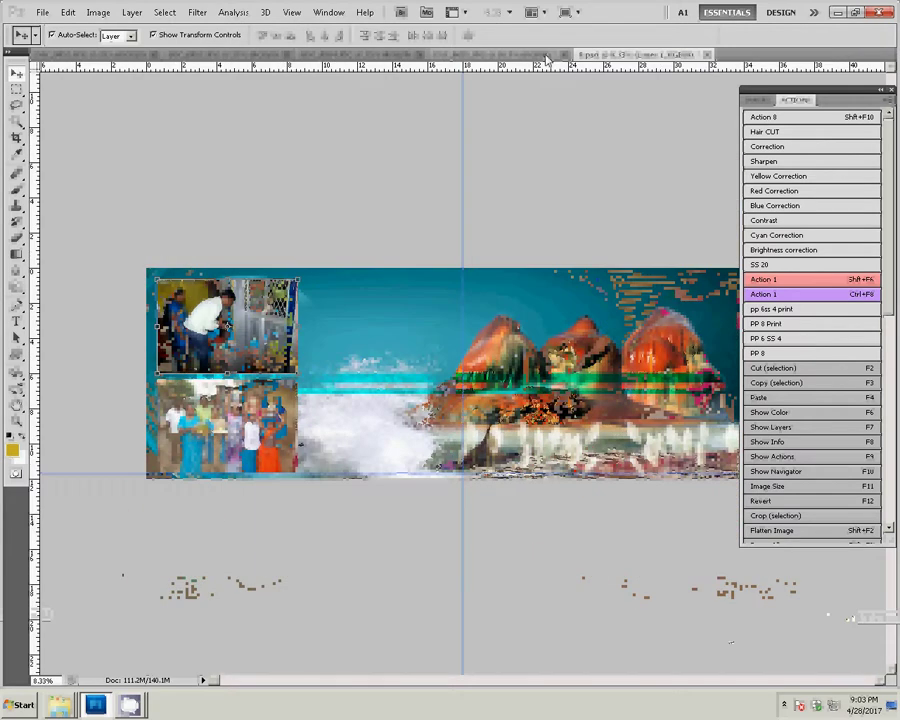
{"action": "left_click", "coordinate": [547, 57]}
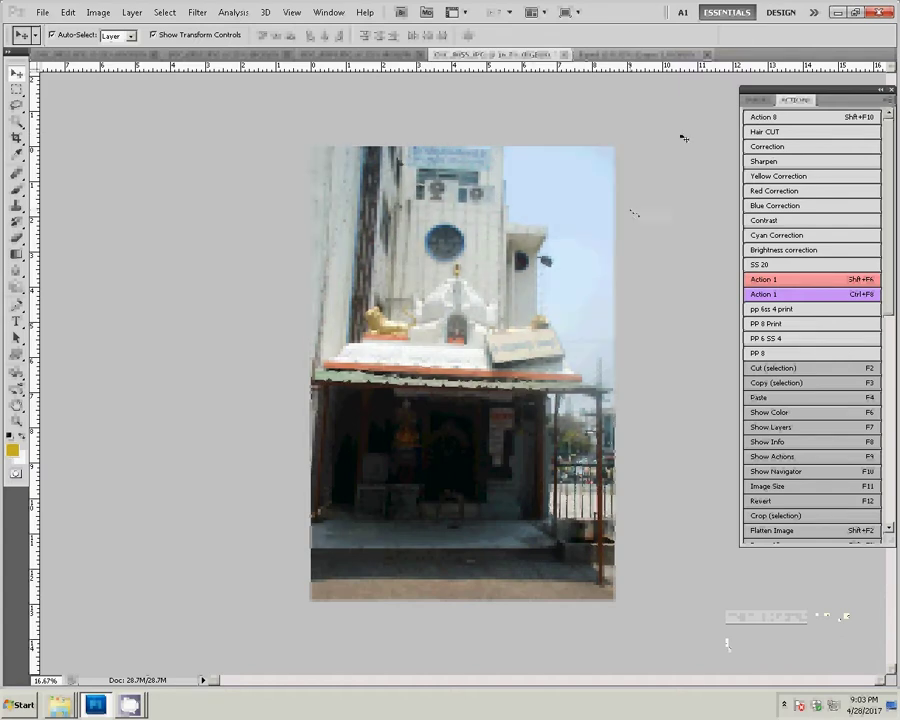
{"action": "key", "text": "F7"}
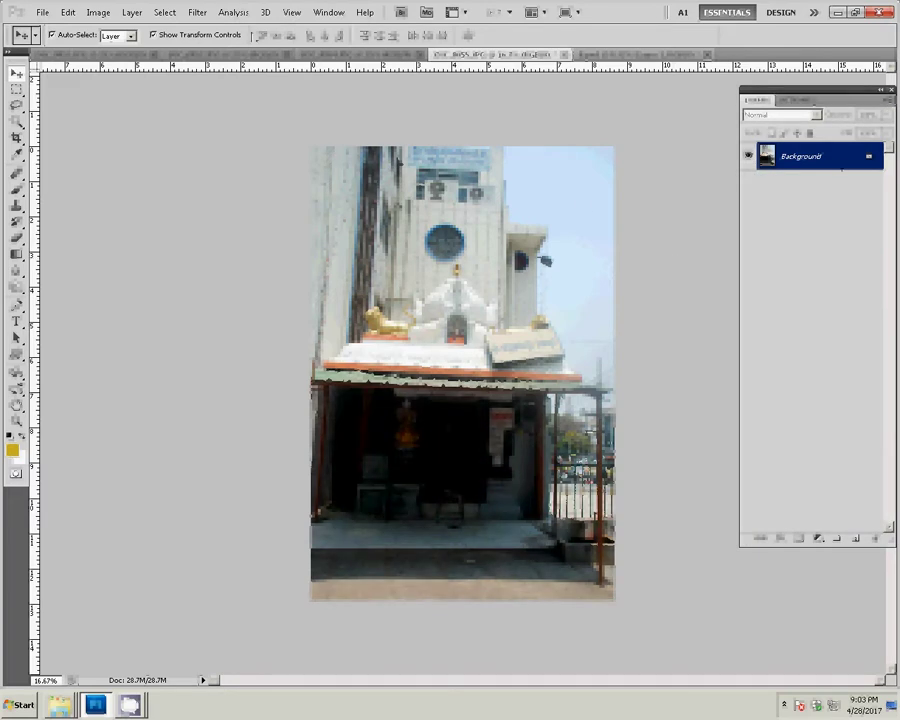
{"action": "left_click", "coordinate": [197, 12]}
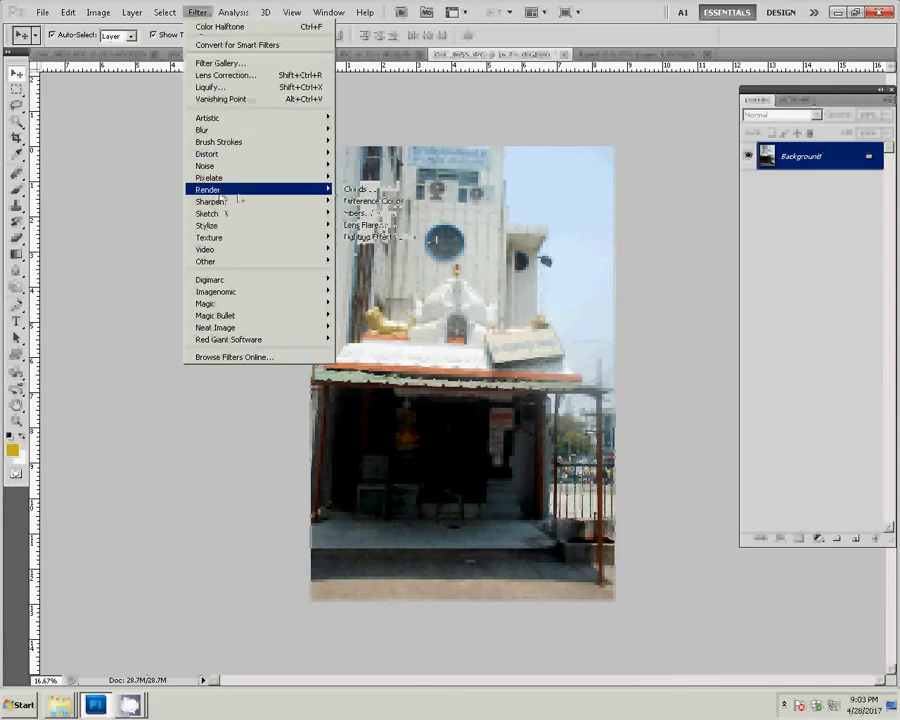
{"action": "mouse_move", "coordinate": [220, 190]}
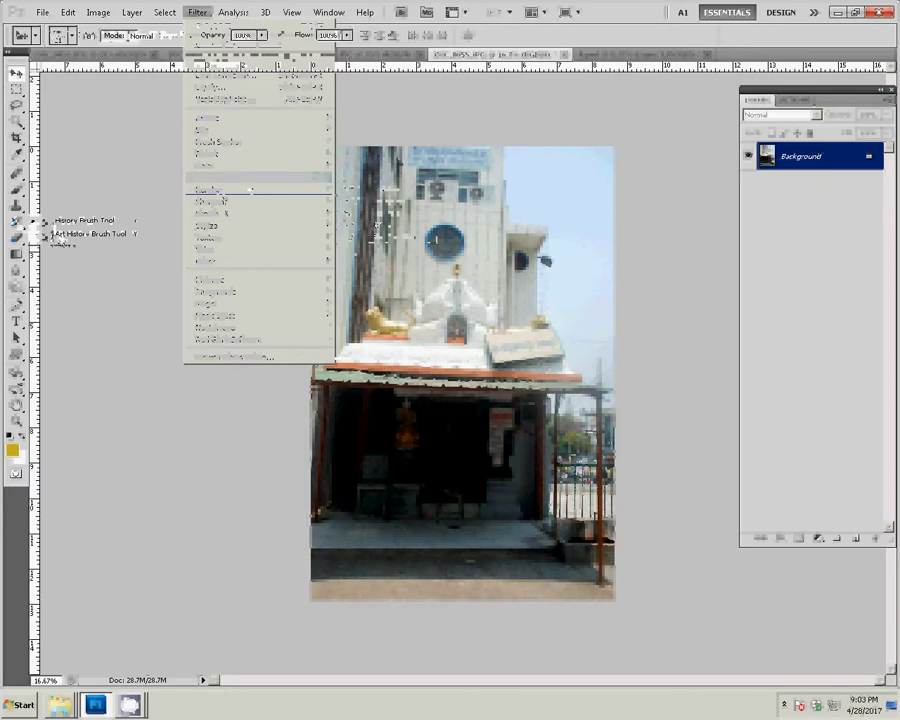
{"action": "left_click", "coordinate": [95, 220]}
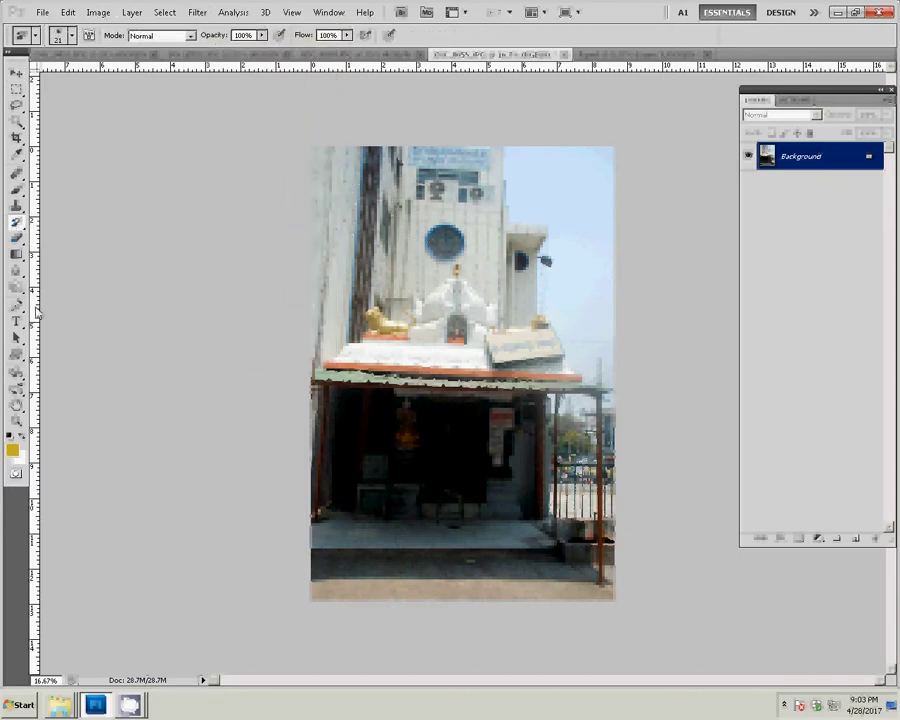
{"action": "key", "text": "bracketright"}
Cut the entire temple photo to the clipboard and close it without saving.
{"action": "key", "text": "ctrl+a"}
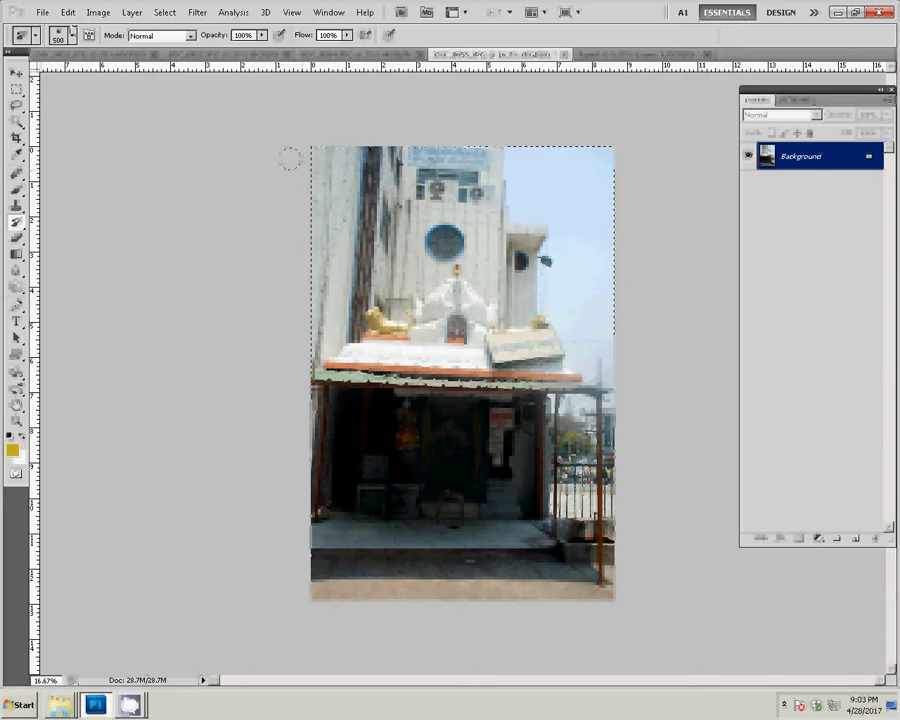
{"action": "left_click", "coordinate": [67, 12]}
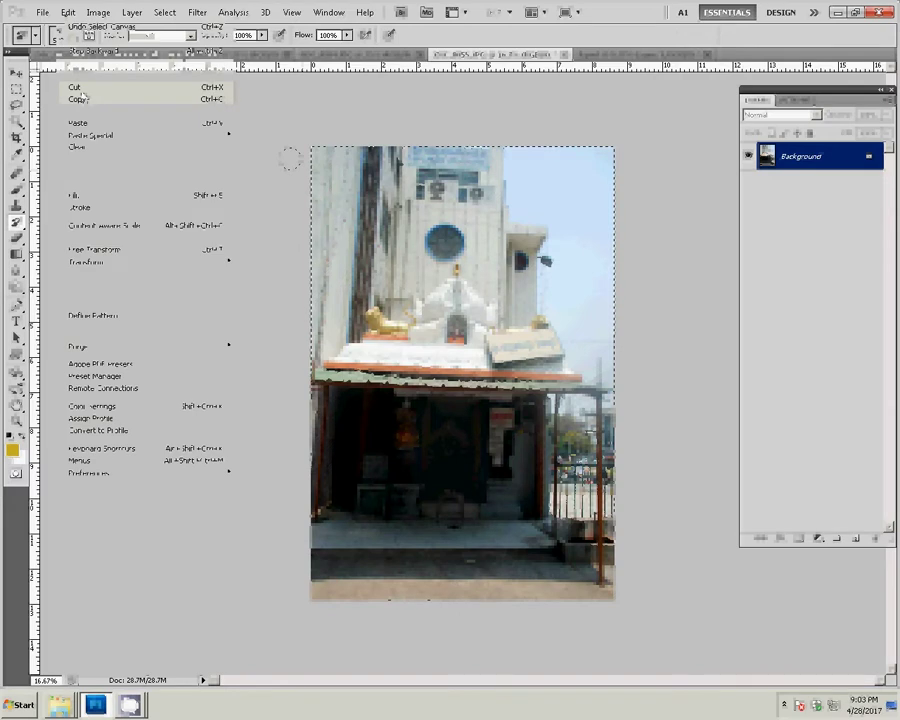
{"action": "left_click", "coordinate": [80, 91]}
{"action": "left_click", "coordinate": [565, 54]}
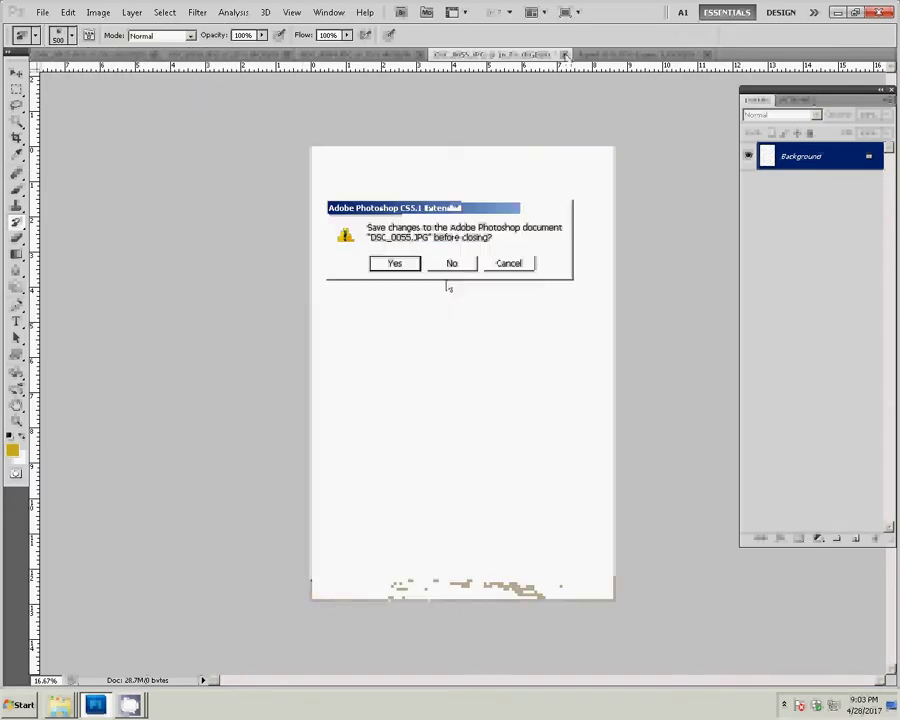
{"action": "left_click", "coordinate": [452, 264]}
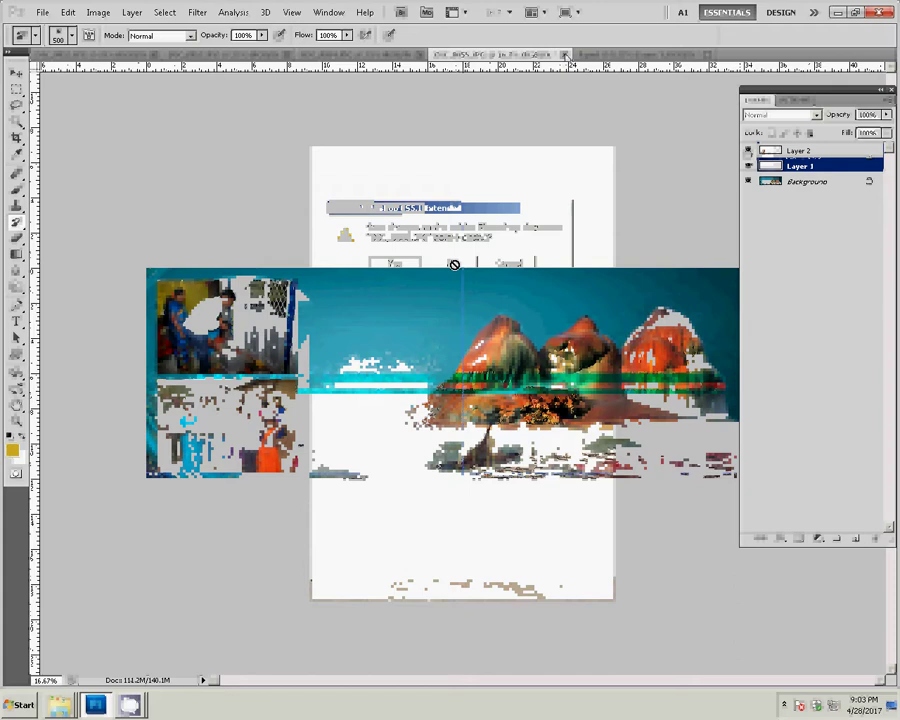
Paste the building photo as a new layer and move it toward the template's right.
{"action": "left_click", "coordinate": [67, 12]}
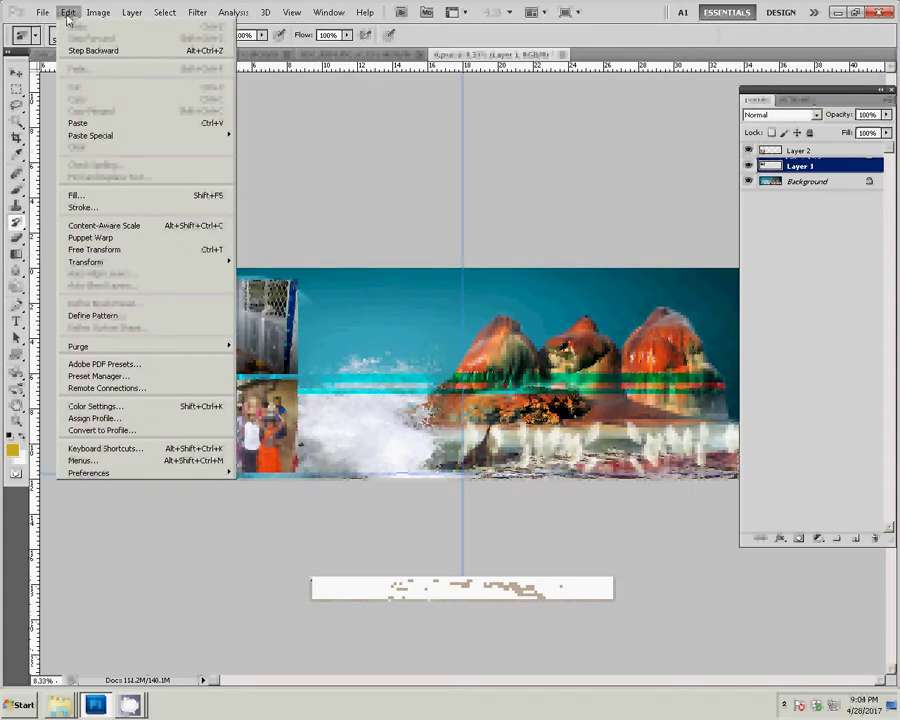
{"action": "key", "text": "ctrl+shift+alt+n"}
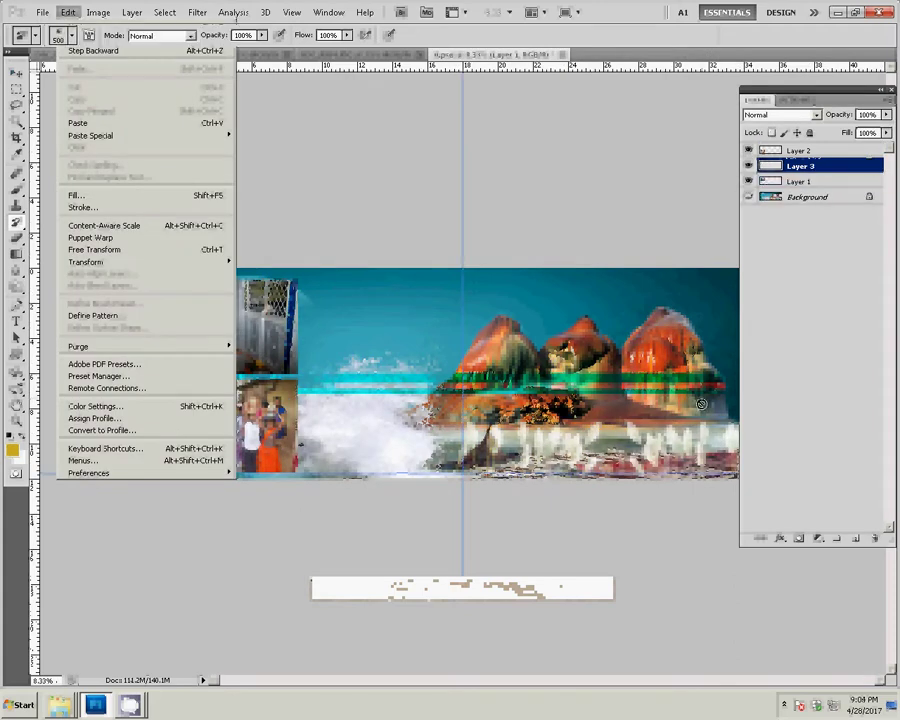
{"action": "key", "text": "ctrl+v"}
{"action": "key", "text": "v"}
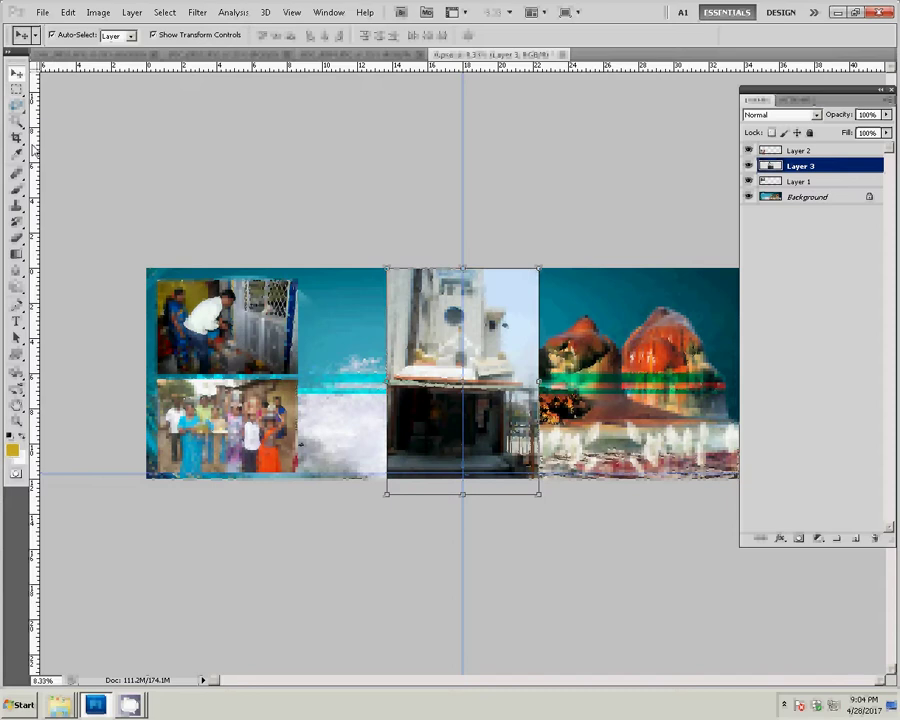
{"action": "mouse_move", "coordinate": [505, 352]}
{"action": "left_mouse_down"}
{"action": "mouse_move", "coordinate": [695, 345]}
{"action": "mouse_move", "coordinate": [734, 373]}
{"action": "mouse_move", "coordinate": [686, 335]}
{"action": "left_mouse_up"}
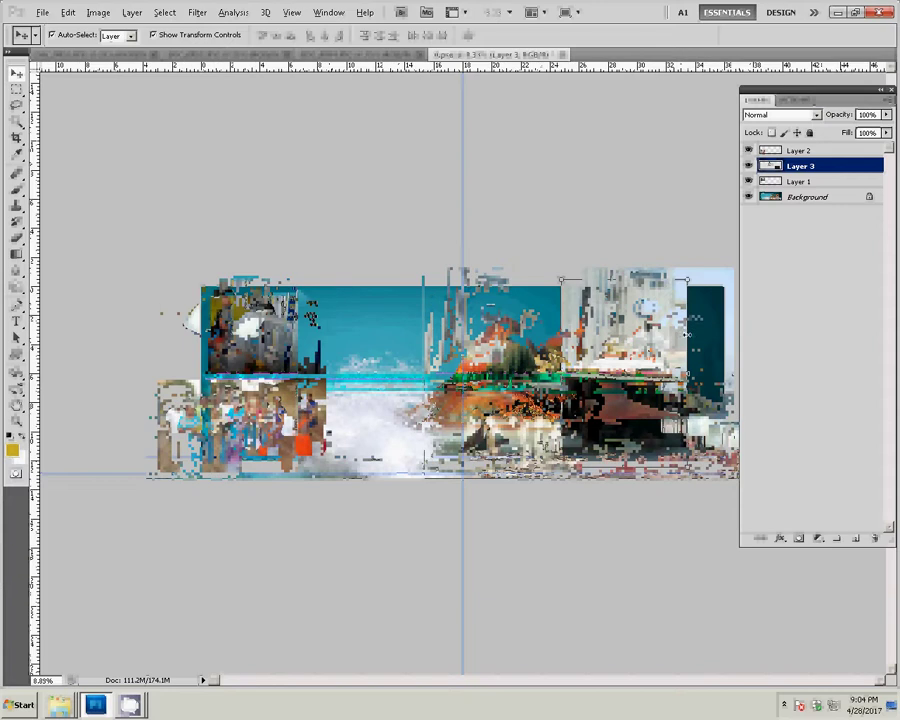
Stretch the building photo to the template's right edge at 93.78%, then bring up the group photo.
{"action": "key", "text": "ctrl+t"}
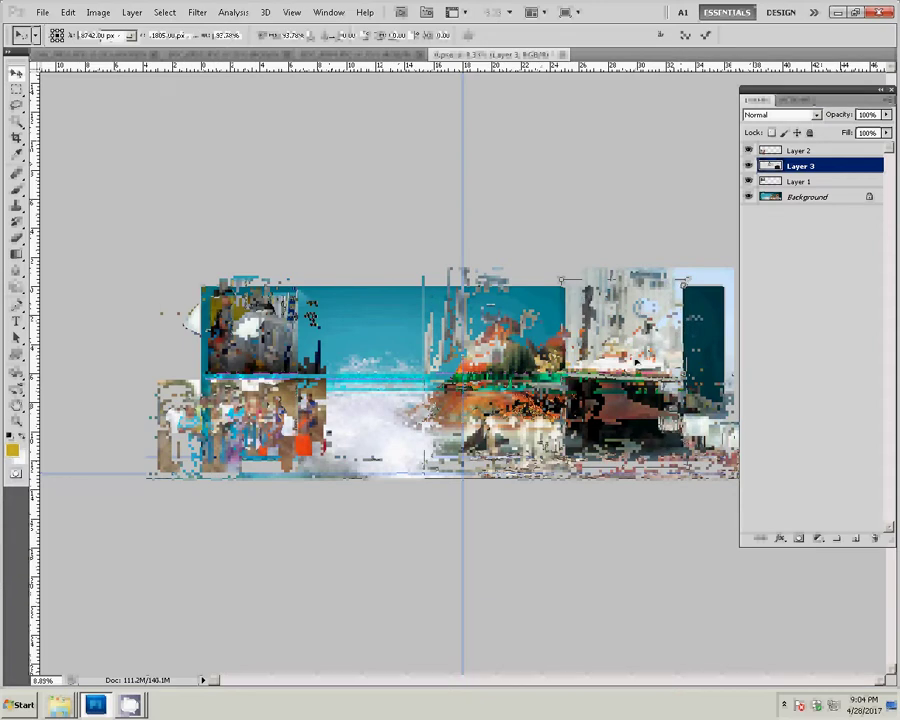
{"action": "left_click_drag", "start_coordinate": [684, 284], "coordinate": [725, 285]}
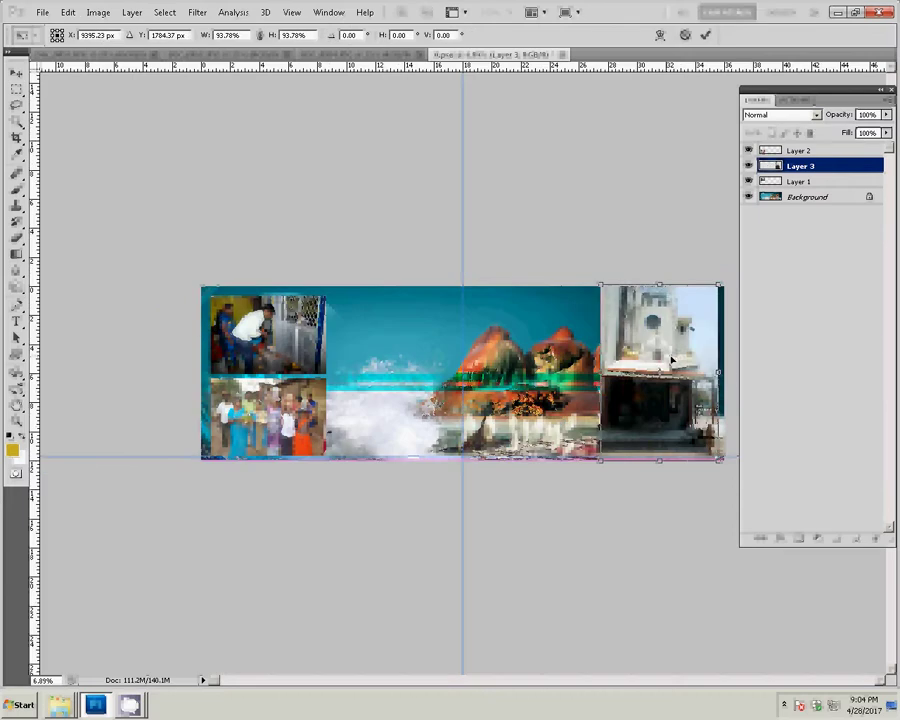
{"action": "left_click_drag", "start_coordinate": [671, 360], "coordinate": [673, 360]}
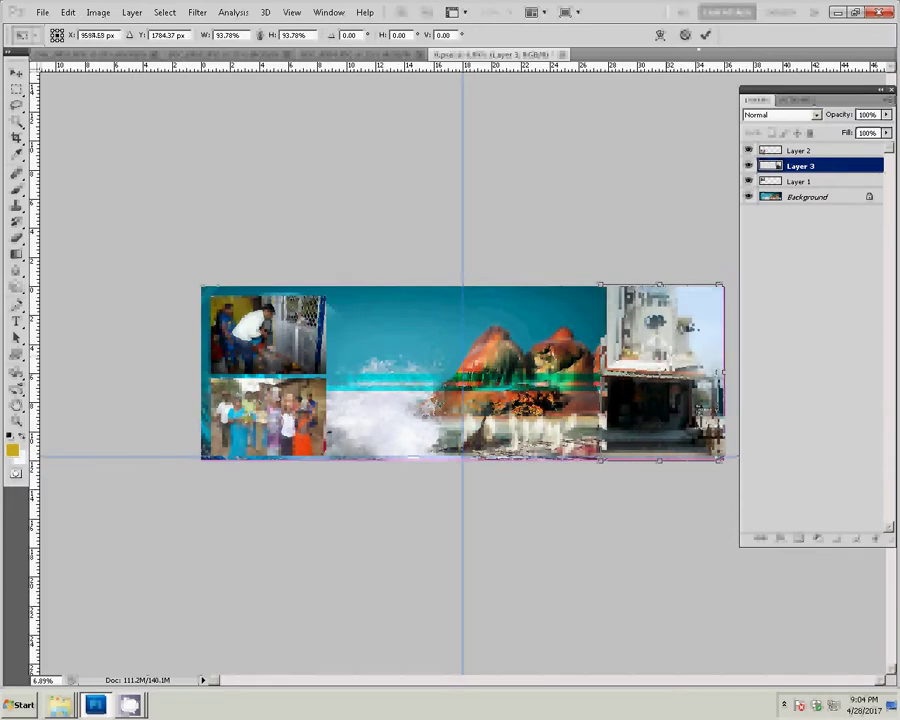
{"action": "left_click", "coordinate": [705, 34]}
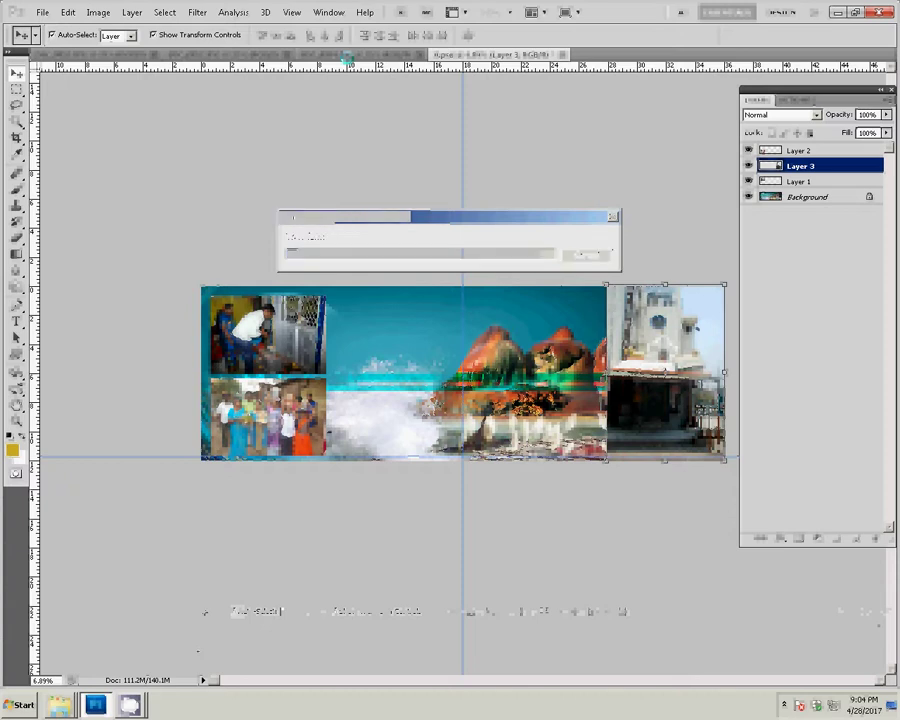
{"action": "left_click", "coordinate": [344, 55]}
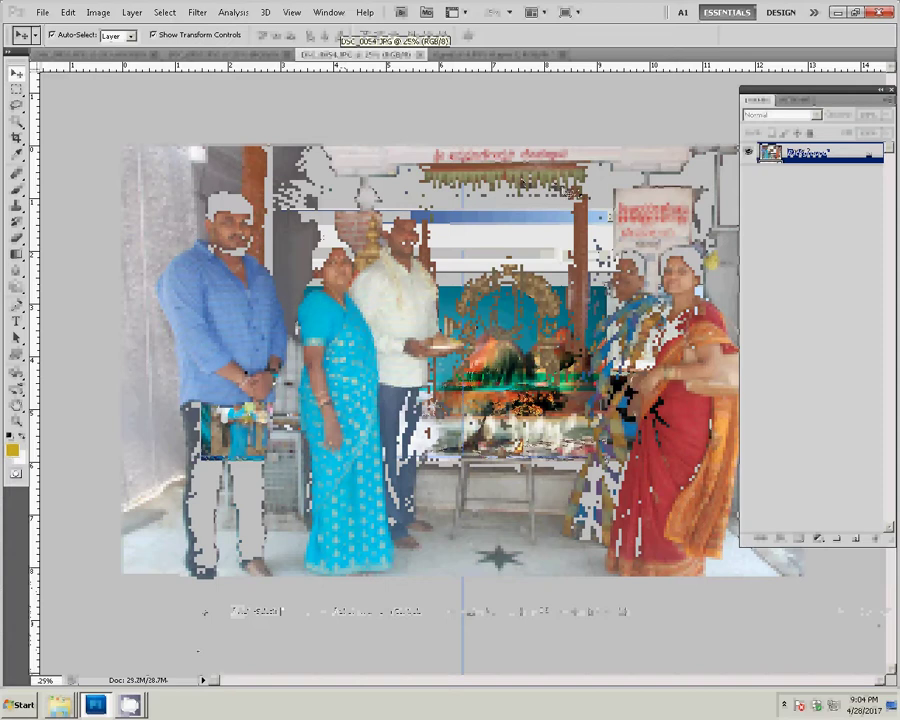
Set the shrine group photo's width to 8 inches (2400 pixels at 300 ppi).
{"action": "left_click", "coordinate": [90, 13]}
{"action": "left_click", "coordinate": [107, 108]}
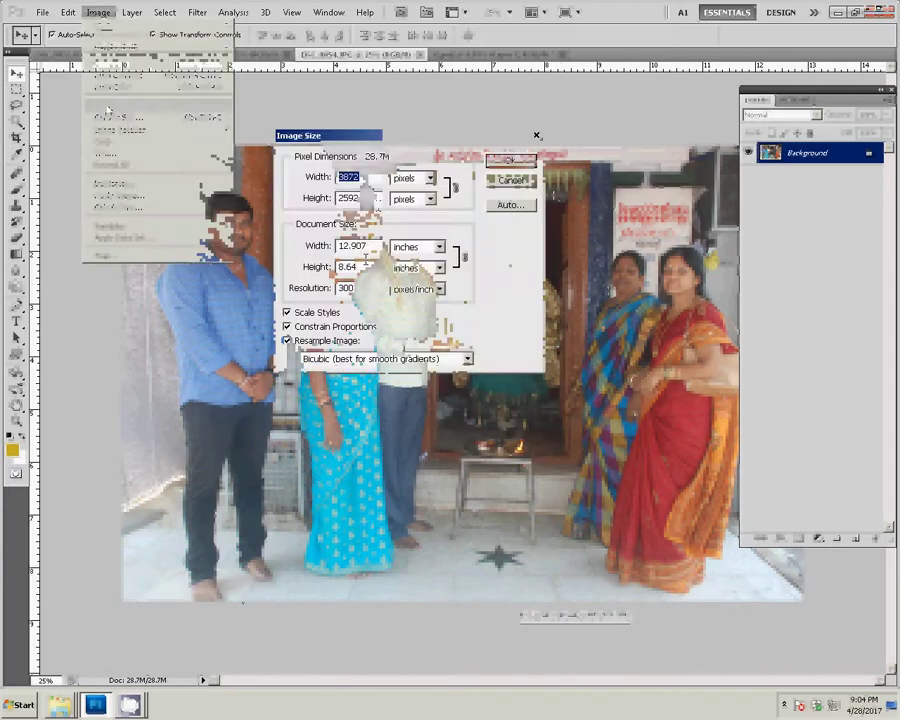
{"action": "type", "text": "8"}
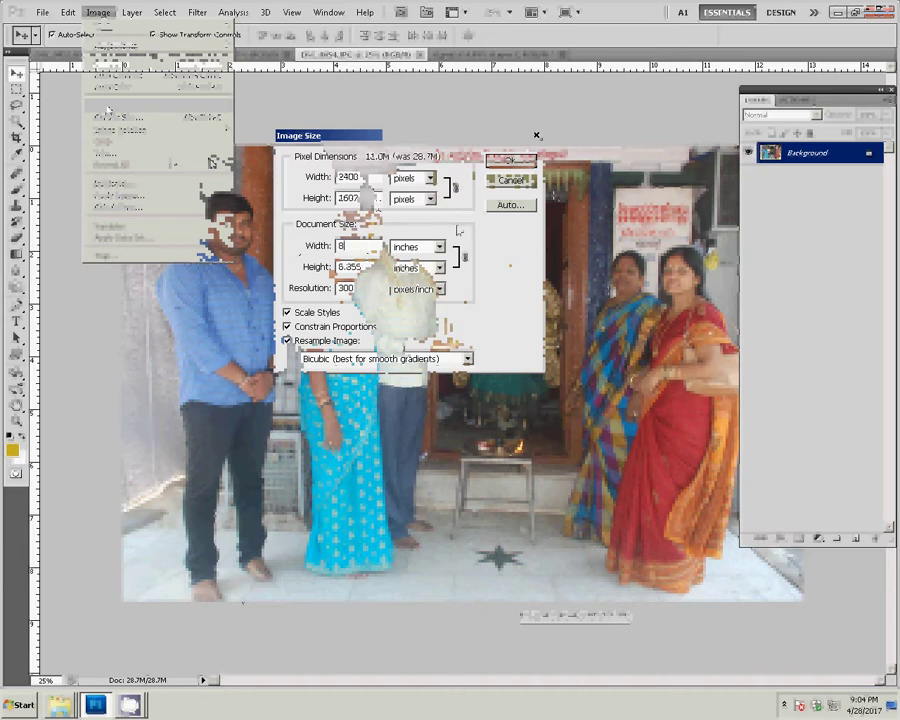
{"action": "left_click", "coordinate": [536, 135]}
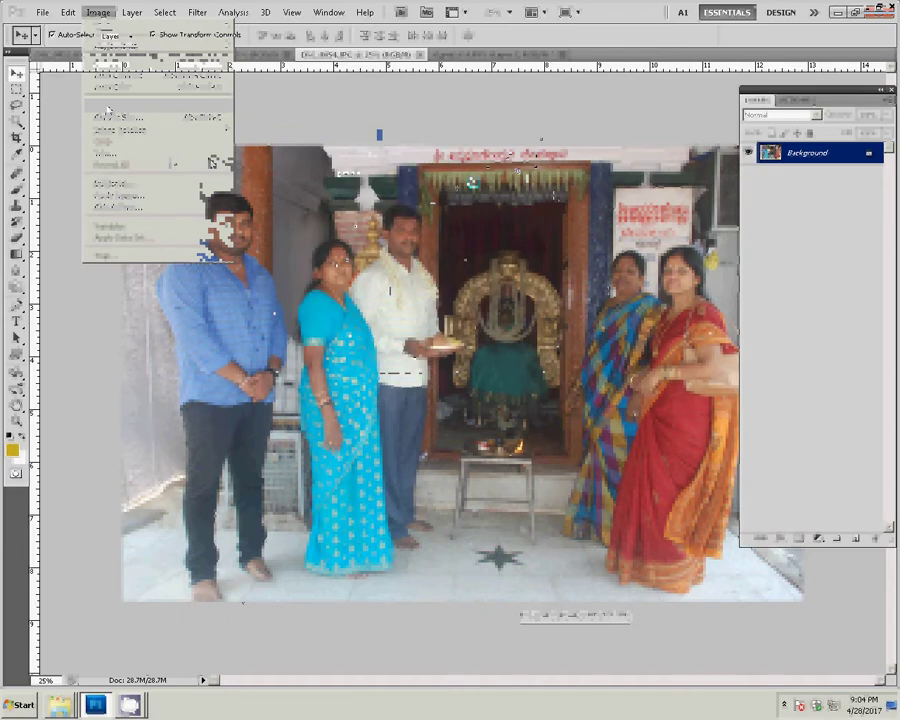
Cut the selected centre of the group photo and close it without saving.
{"action": "left_click", "coordinate": [66, 12]}
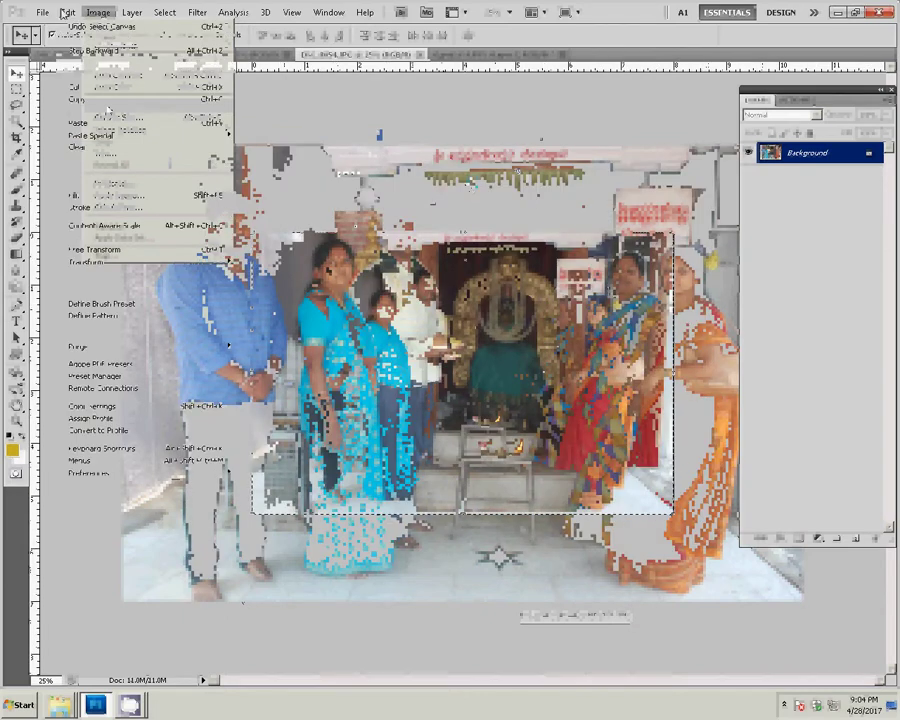
{"action": "left_click", "coordinate": [76, 88]}
{"action": "left_click", "coordinate": [426, 55]}
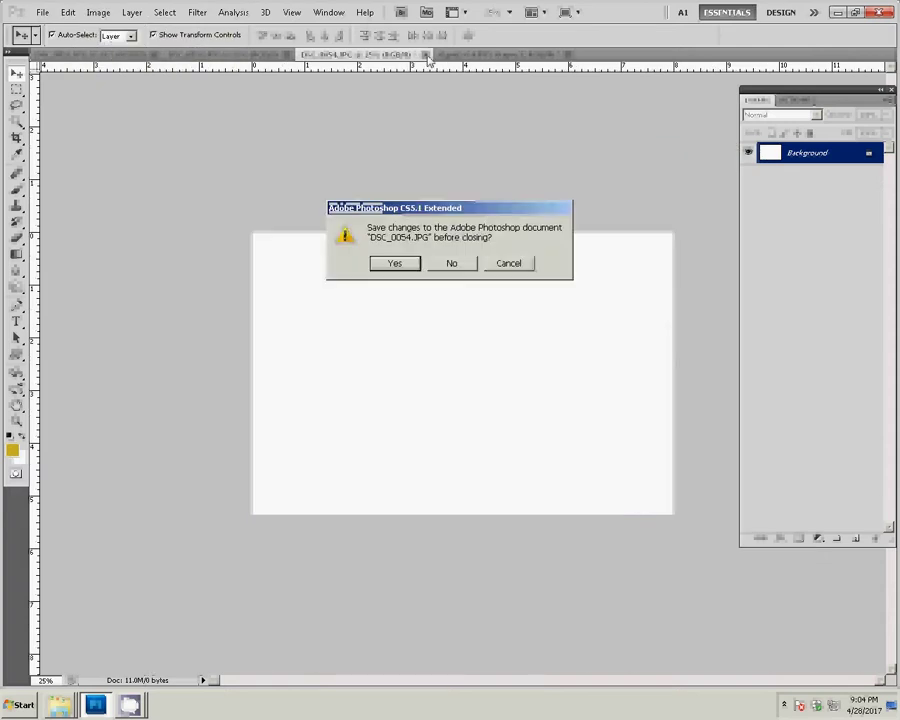
{"action": "left_click", "coordinate": [455, 266]}
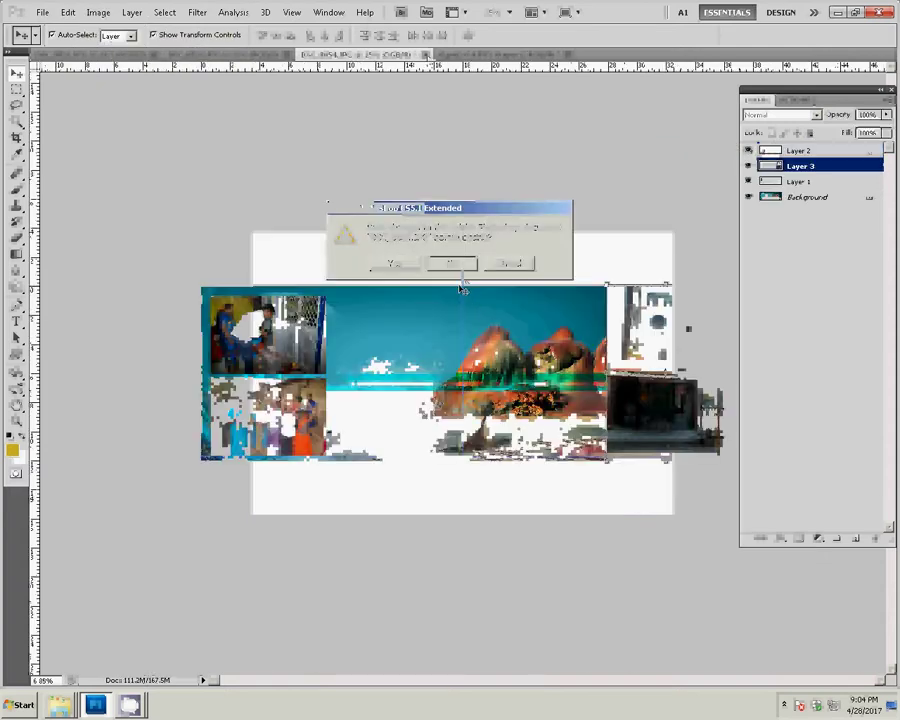
Paste the cut group photo into the collage as Layer 4, right of the upper-left photo.
{"action": "left_click", "coordinate": [68, 12]}
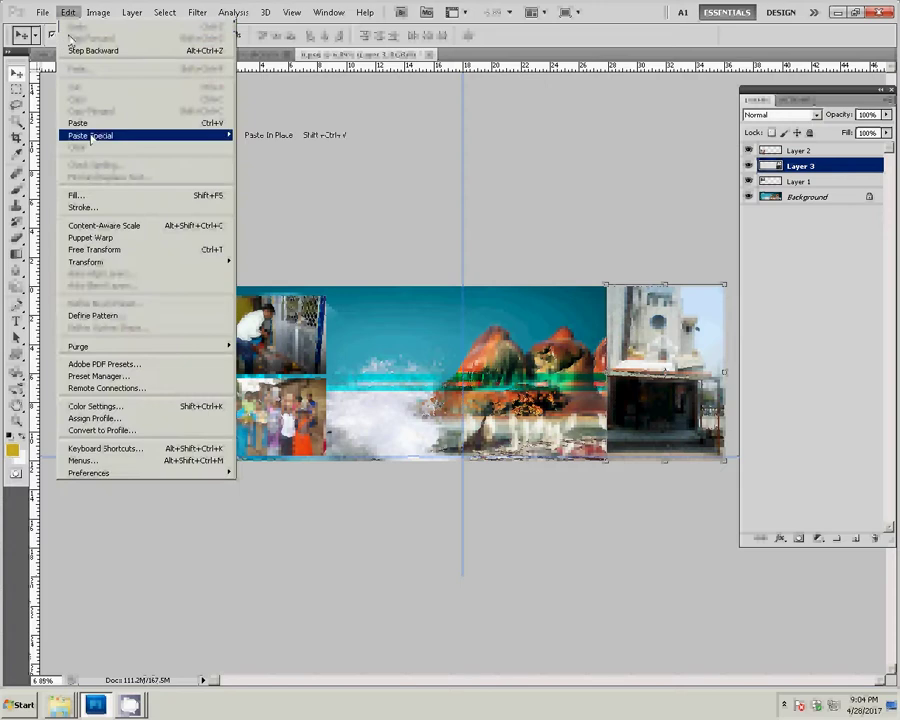
{"action": "left_click", "coordinate": [270, 134]}
{"action": "left_click", "coordinate": [68, 12]}
{"action": "left_click", "coordinate": [90, 127]}
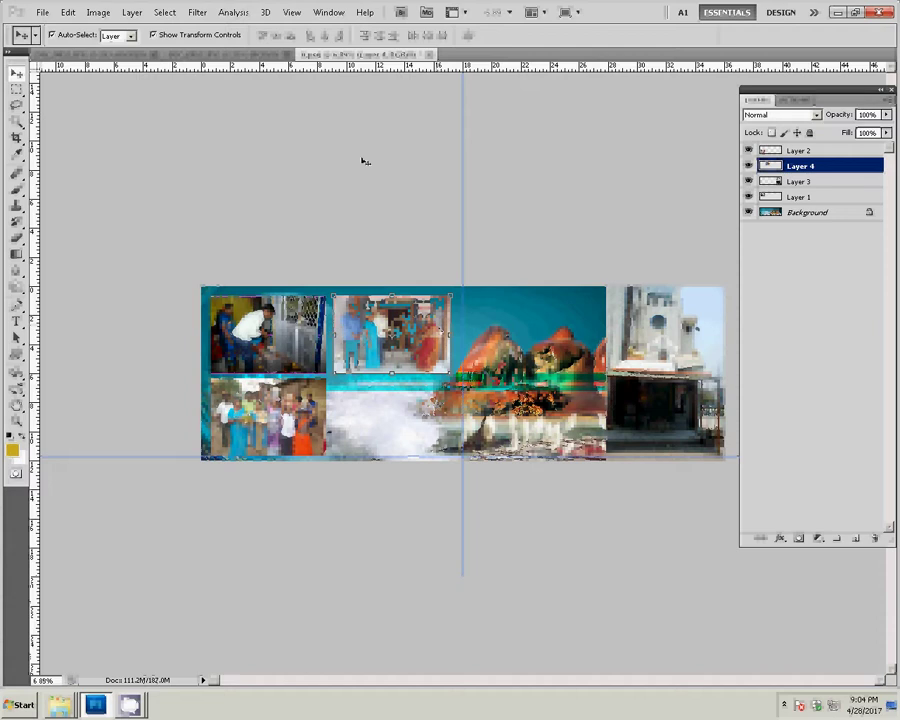
Bring up the other photo, open the Actions list, and resize it to 8 inches wide.
{"action": "left_click", "coordinate": [233, 55]}
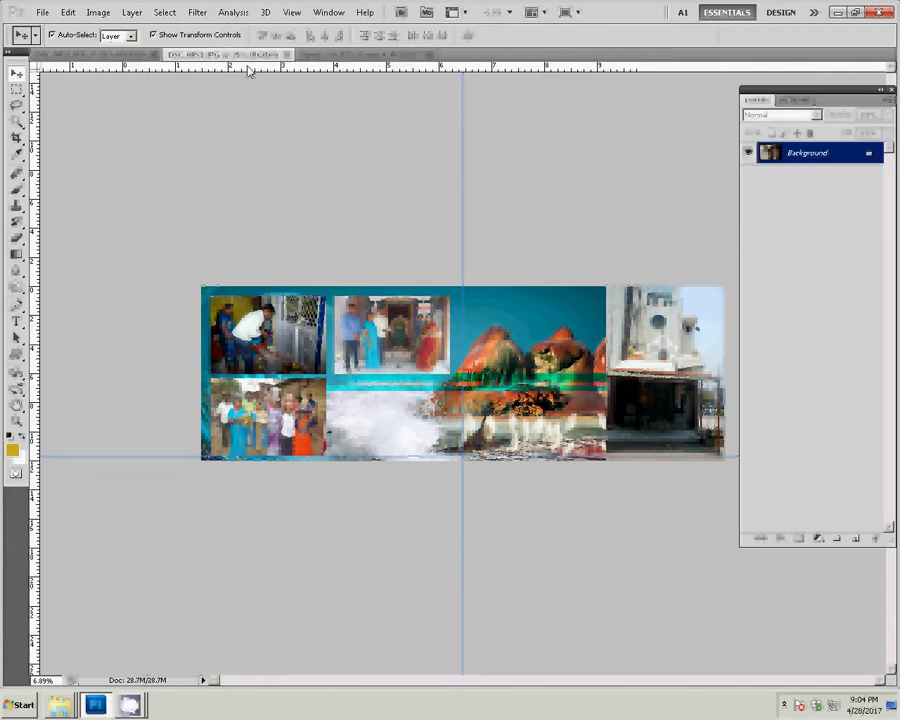
{"action": "left_click", "coordinate": [804, 101]}
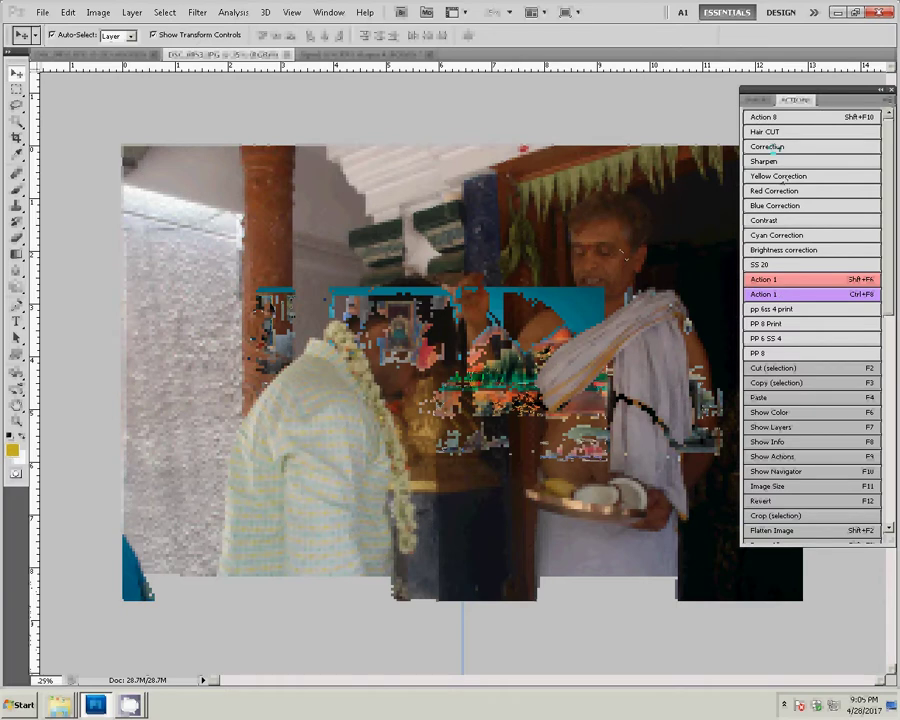
{"action": "left_click", "coordinate": [780, 147]}
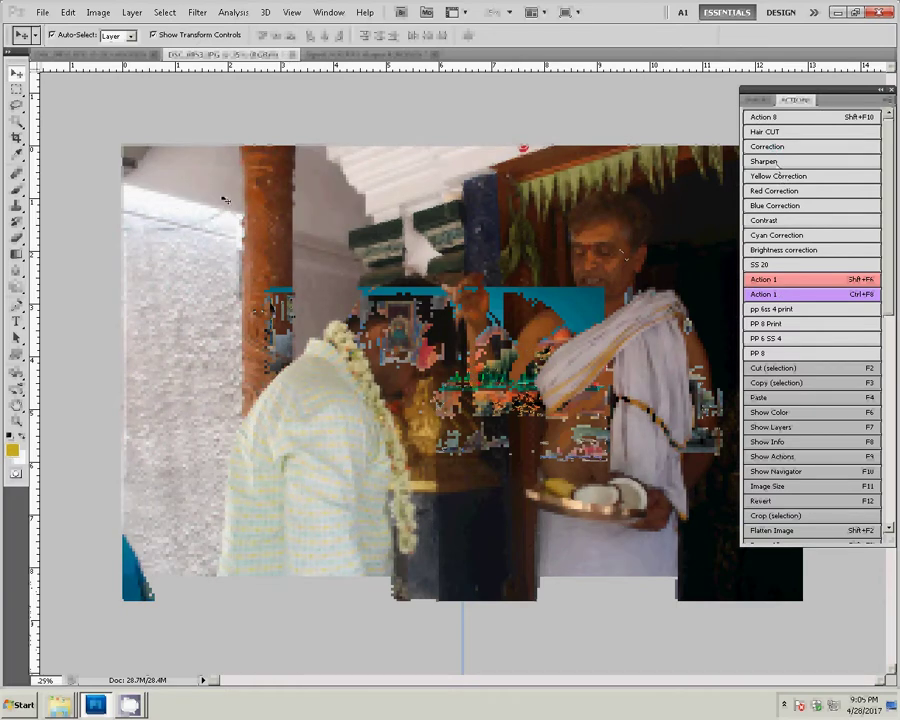
{"action": "left_click", "coordinate": [98, 12]}
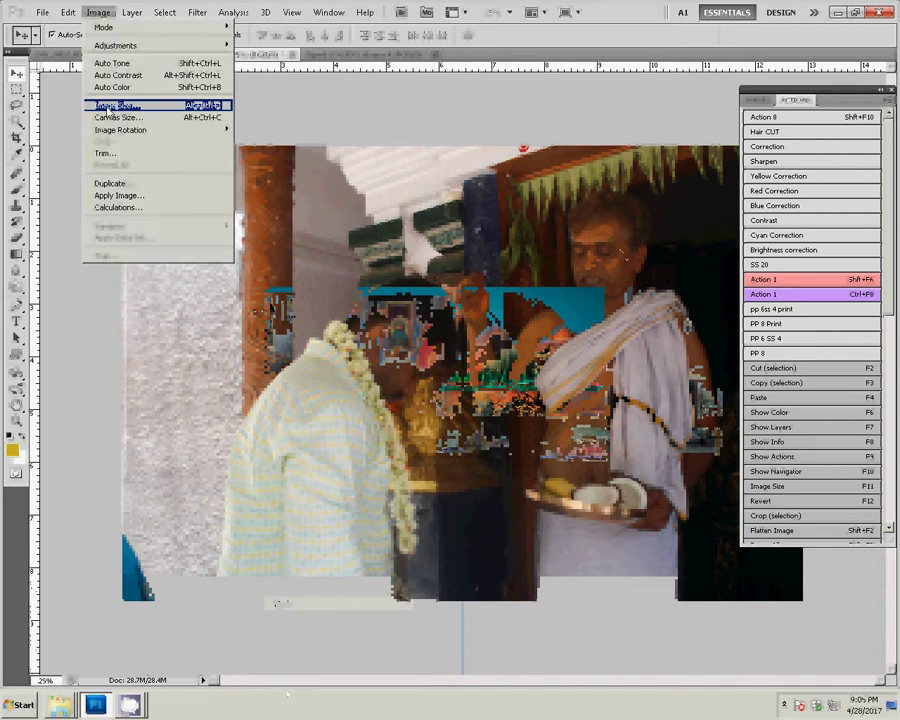
{"action": "left_click", "coordinate": [110, 106]}
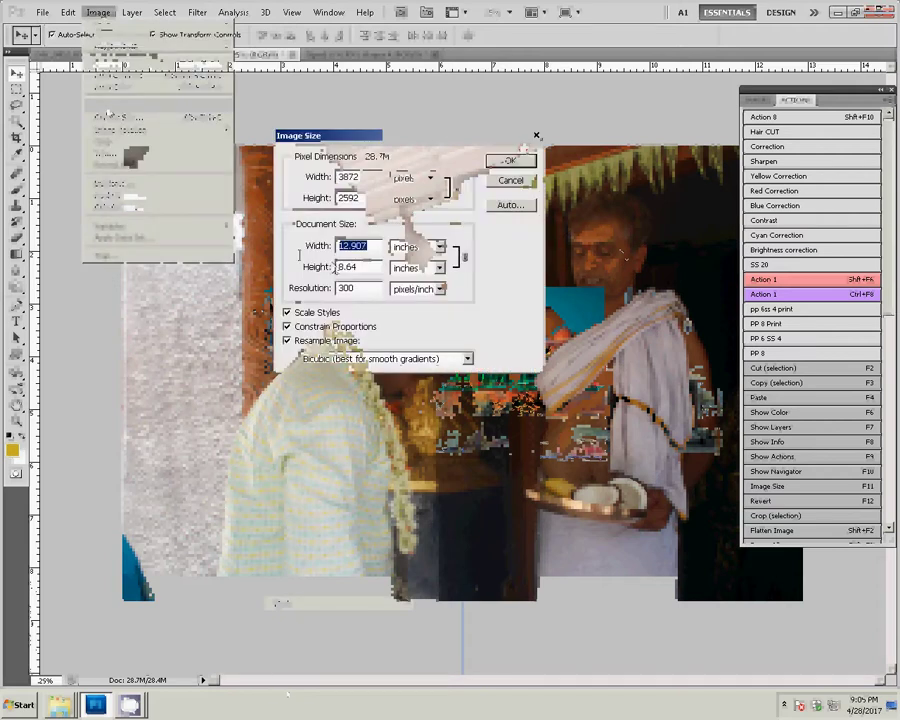
{"action": "type", "text": "8"}
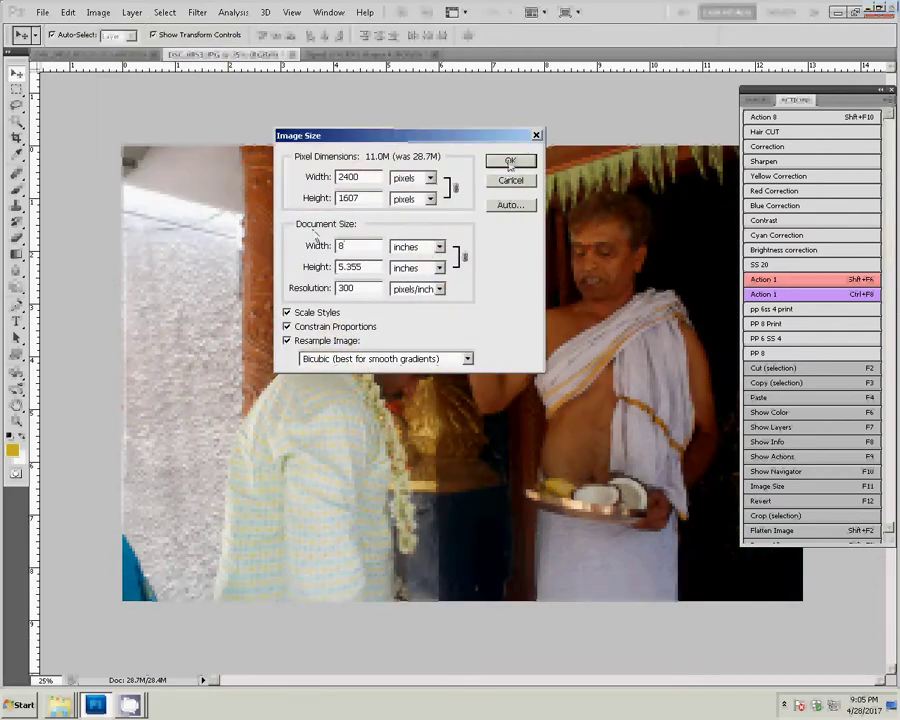
{"action": "left_click", "coordinate": [510, 160]}
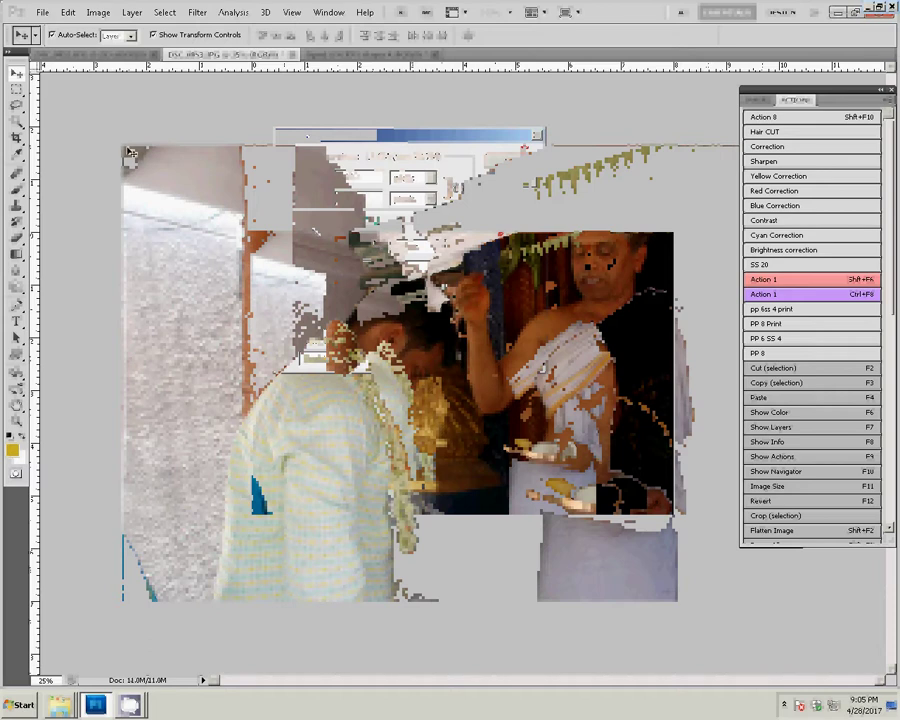
Cut the selection, close DSC_0053.JPG unsaved, and paste it into the collage centre.
{"action": "left_click", "coordinate": [67, 12]}
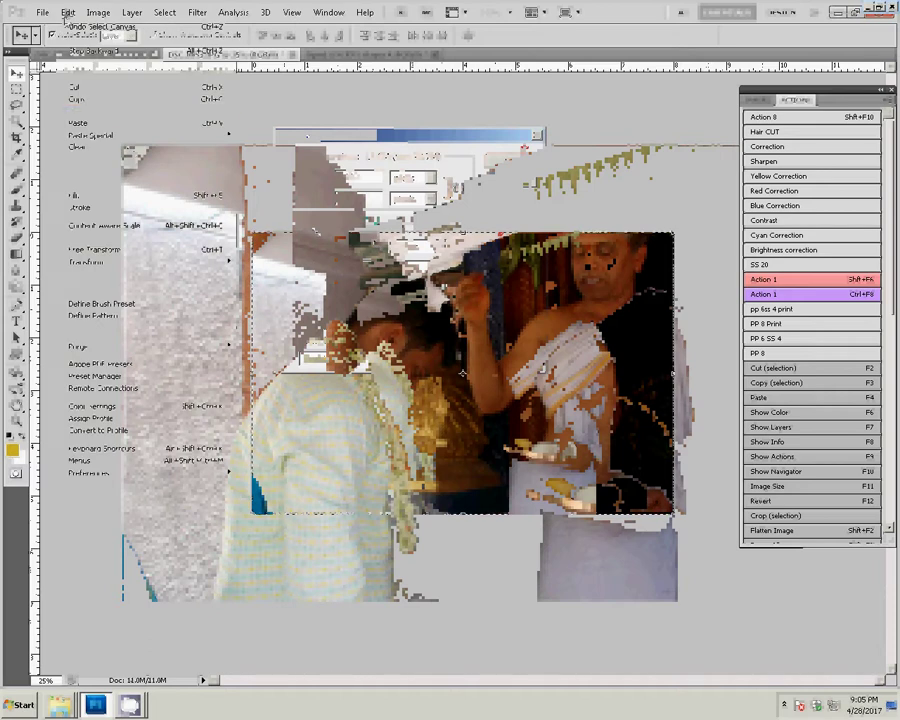
{"action": "left_click", "coordinate": [80, 86]}
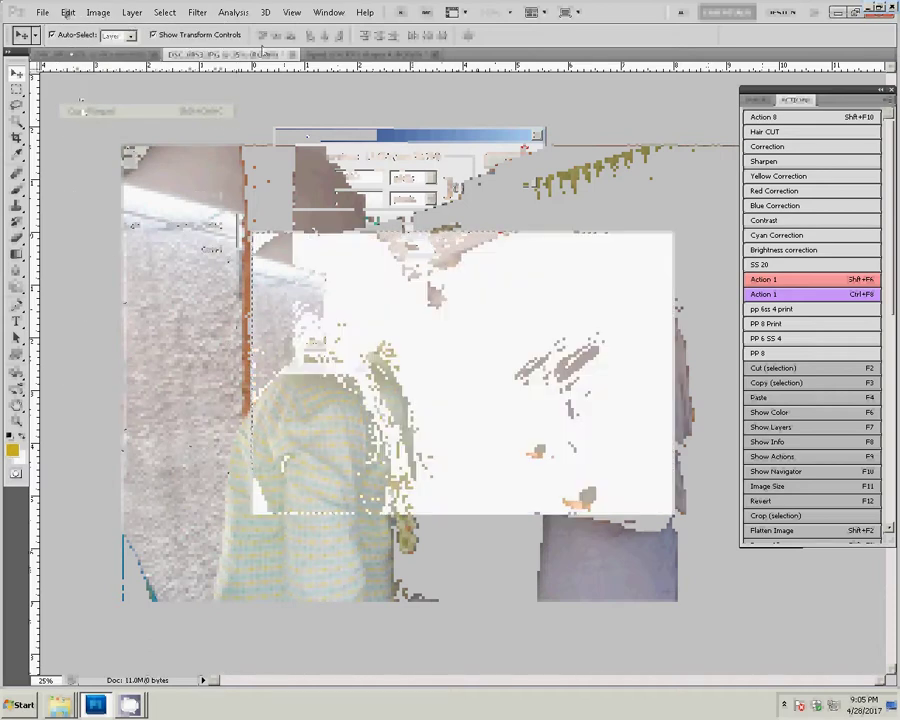
{"action": "left_click", "coordinate": [293, 55]}
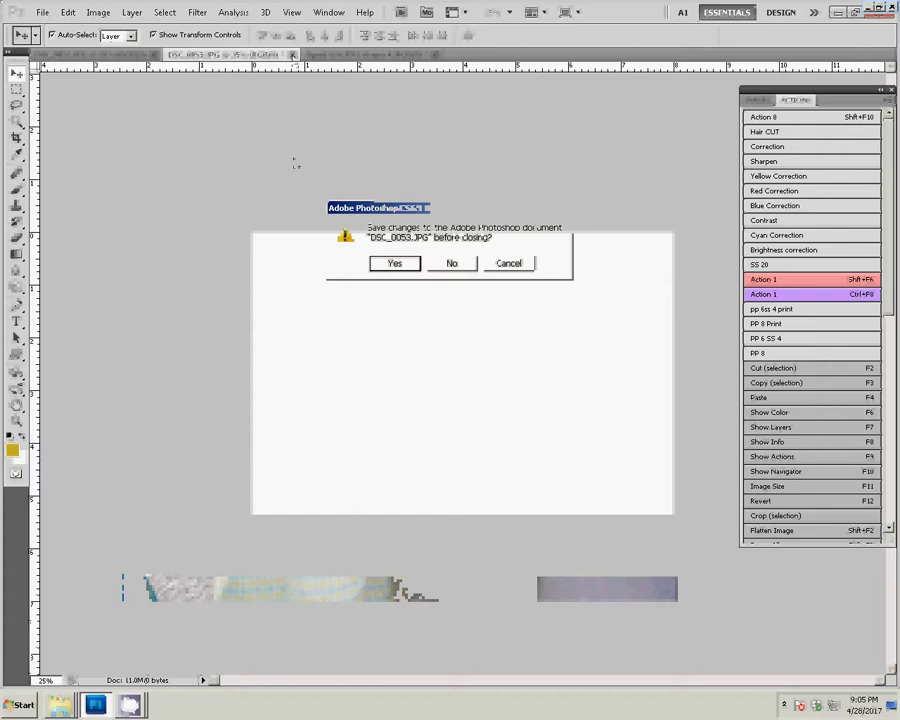
{"action": "left_click", "coordinate": [443, 265]}
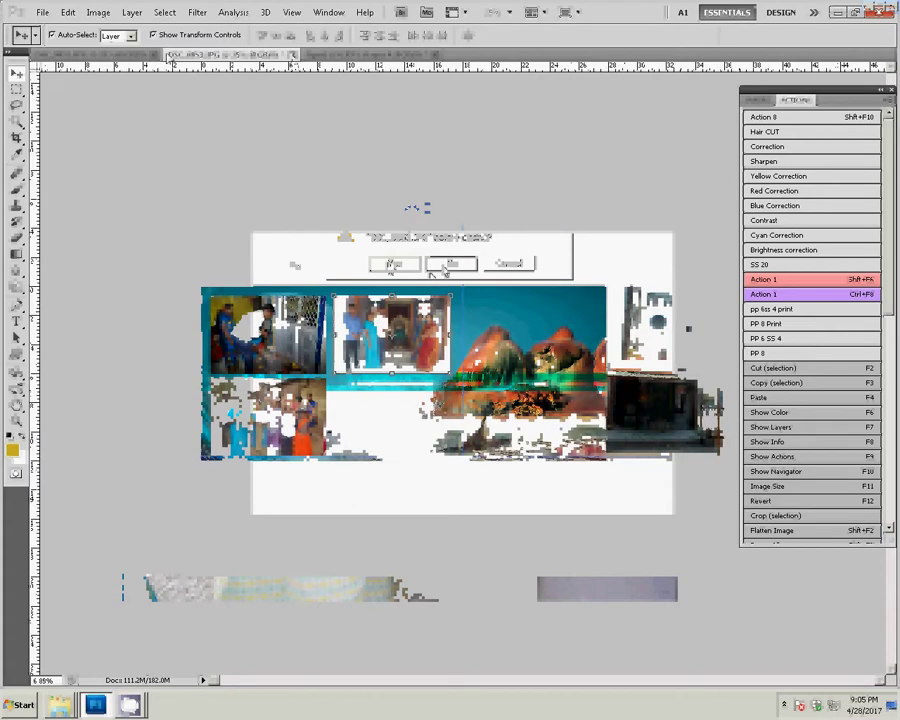
{"action": "left_click", "coordinate": [70, 13]}
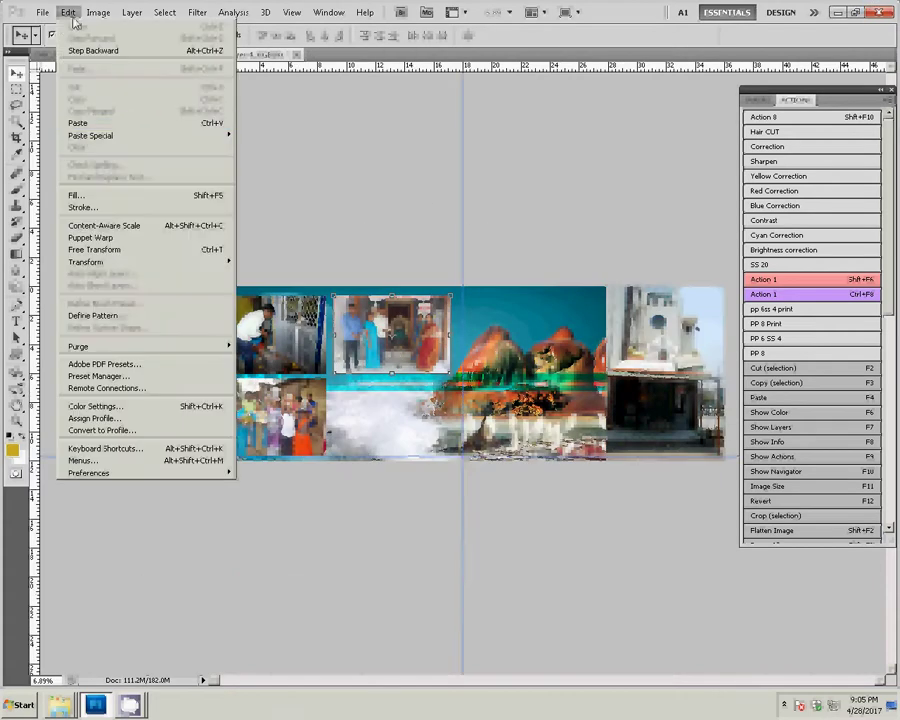
{"action": "left_click", "coordinate": [78, 123]}
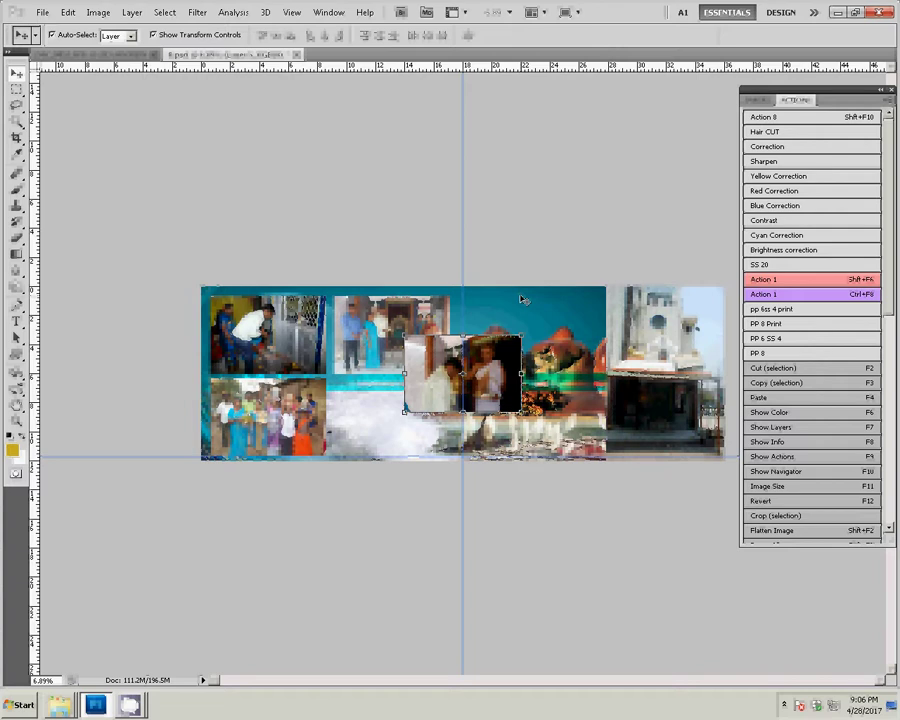
Drag the two-men photo down and left into the collage's lower-middle cell.
{"action": "left_click_drag", "start_coordinate": [470, 375], "coordinate": [399, 413]}
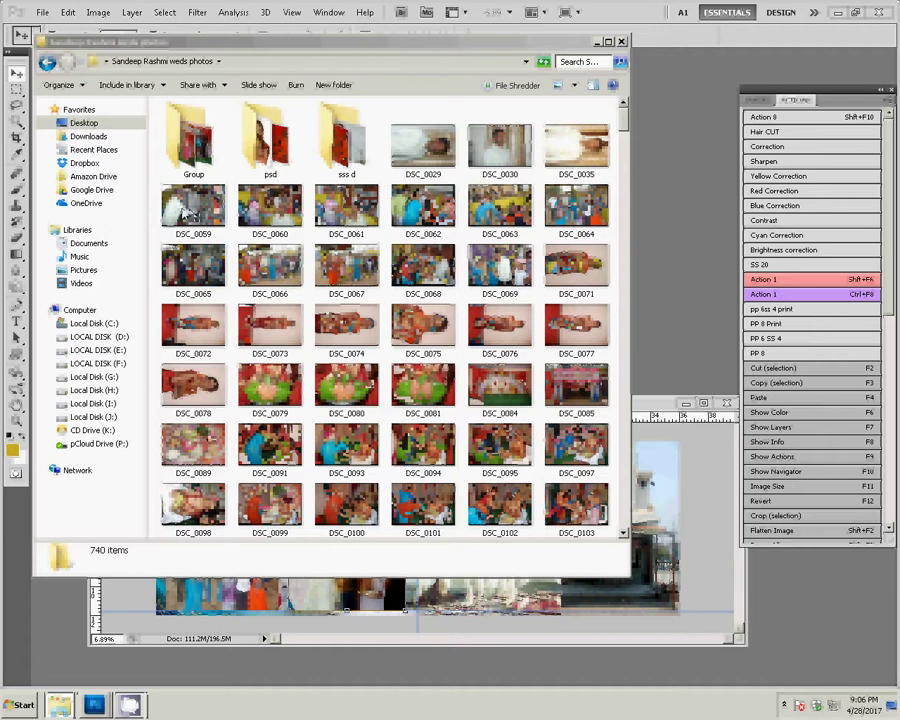
Open DSC_0059 from the wedding photos folder in Photoshop.
{"action": "left_click", "coordinate": [186, 213]}
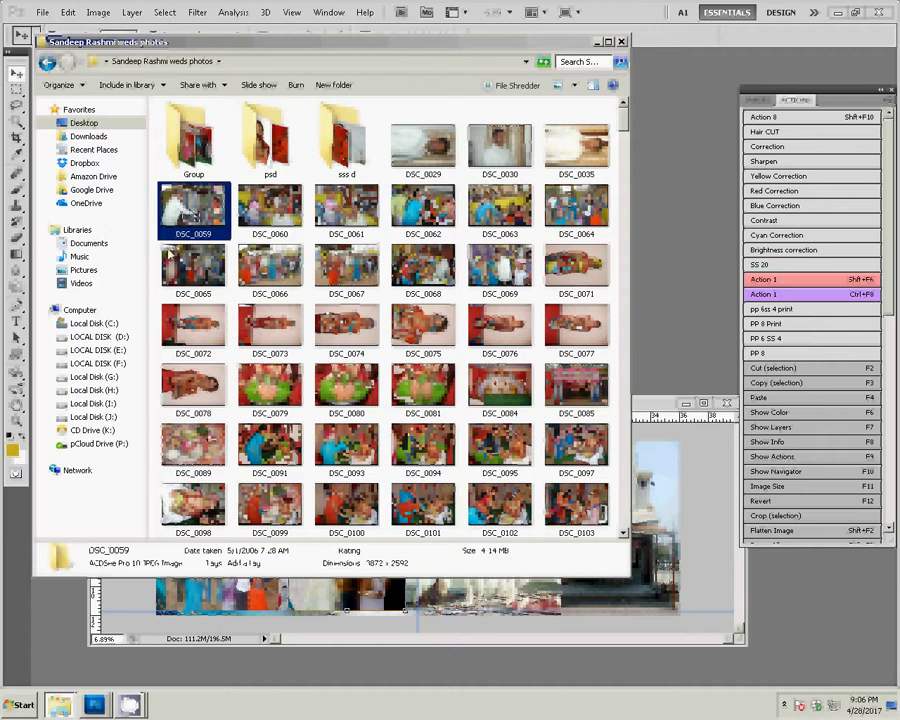
{"action": "left_click", "coordinate": [666, 247]}
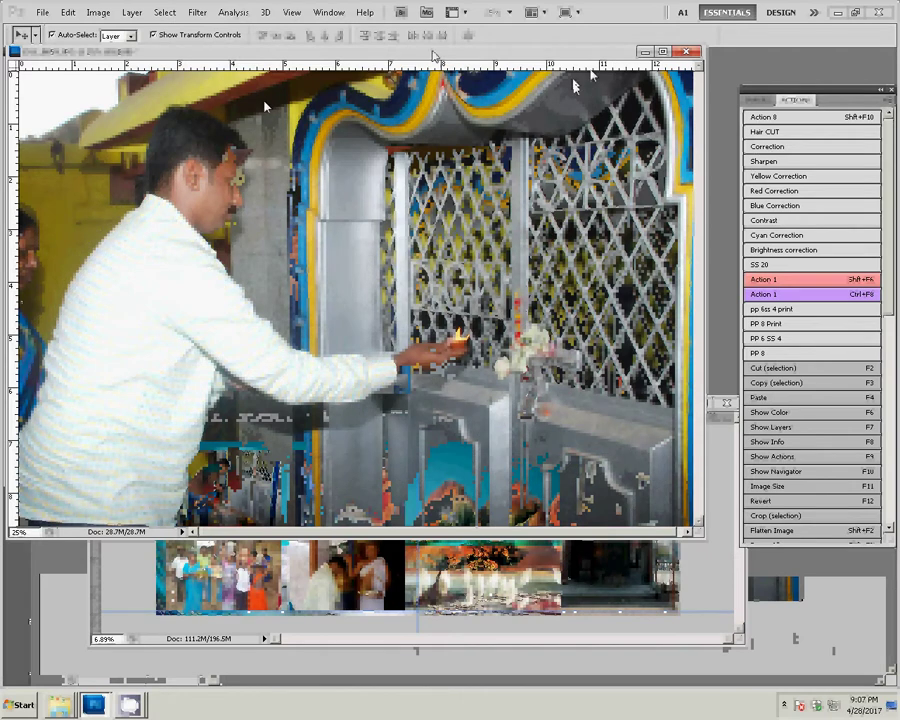
Resize DSC_0059 to 8 inches wide through Image Size.
{"action": "right_click", "coordinate": [432, 51]}
{"action": "left_click", "coordinate": [462, 75]}
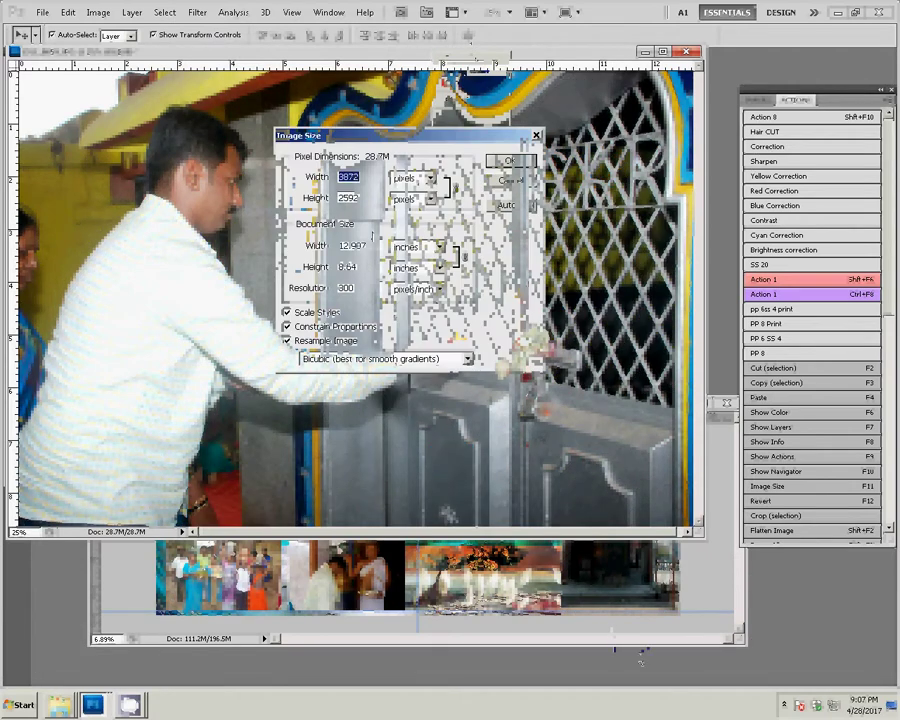
{"action": "key", "text": "Tab"}
{"action": "key", "text": "Tab"}
{"action": "key", "text": "Tab"}
{"action": "type", "text": "8"}
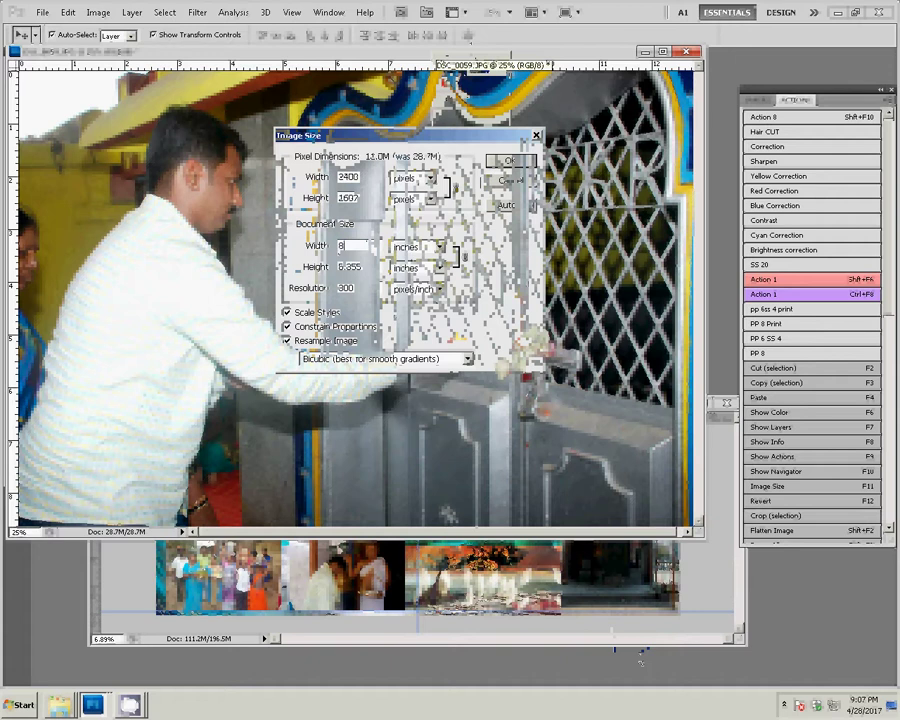
{"action": "left_click", "coordinate": [489, 162]}
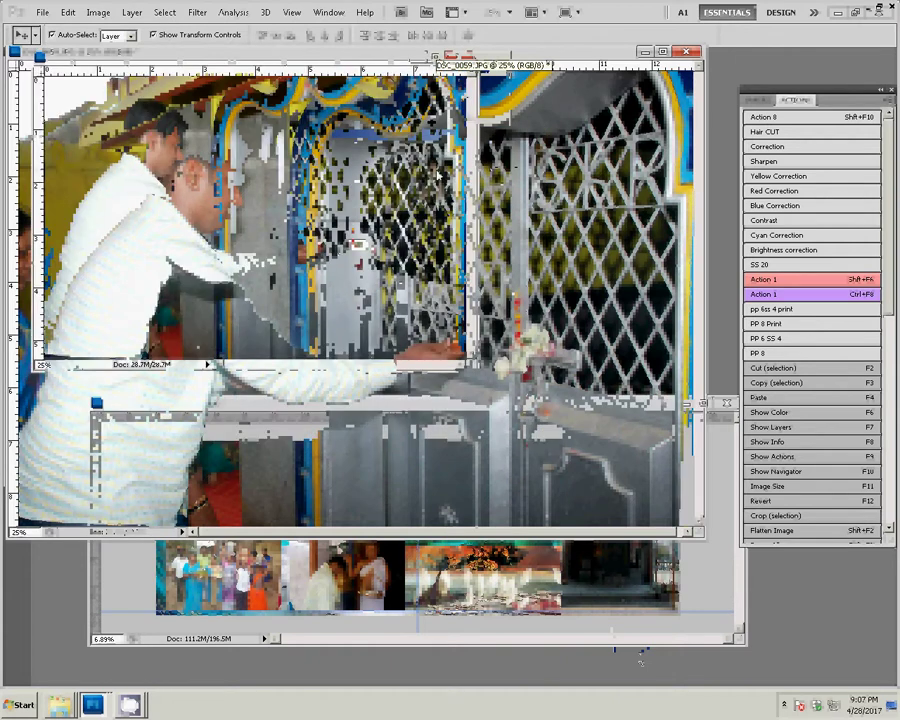
Drag the lamp-offering photo into the collage's upper third slot, close it unsaved, and reopen the photo folder.
{"action": "left_click_drag", "start_coordinate": [488, 163], "coordinate": [515, 473]}
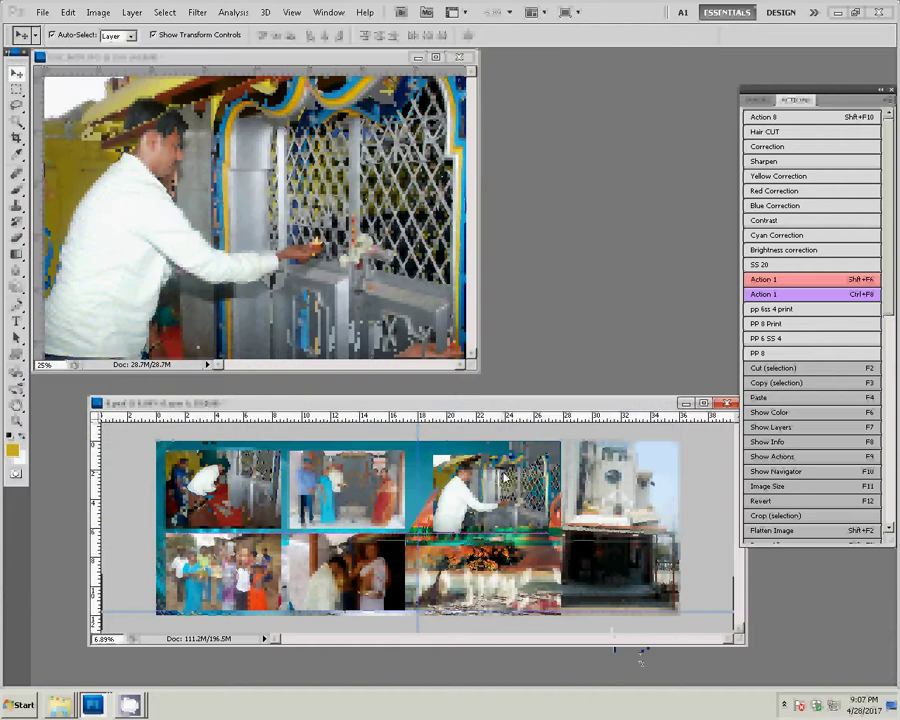
{"action": "key", "text": "ctrl+w"}
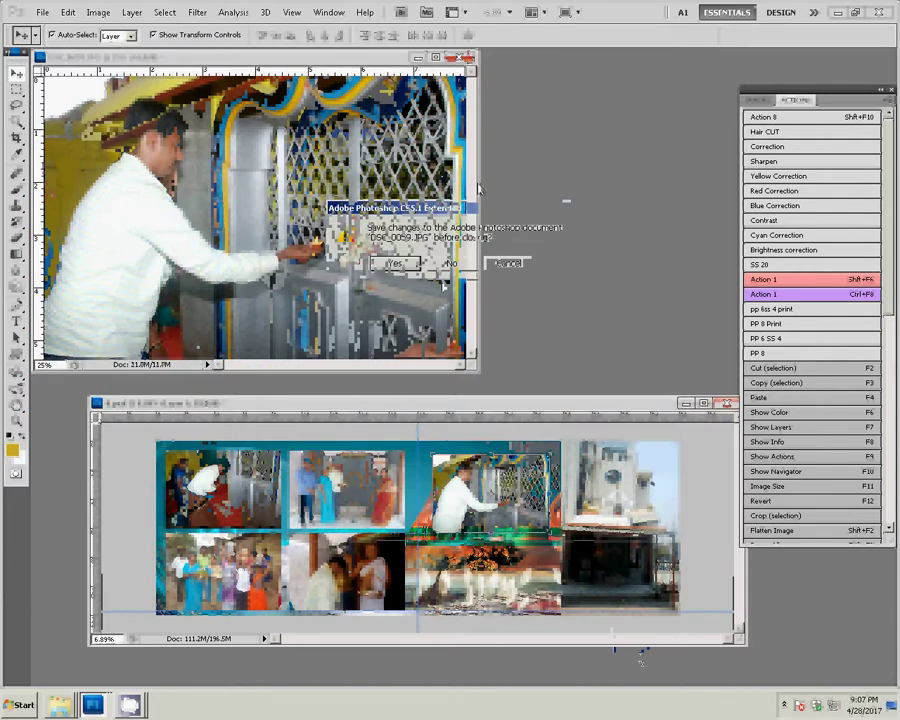
{"action": "left_click", "coordinate": [471, 268]}
{"action": "mouse_move", "coordinate": [129, 704]}
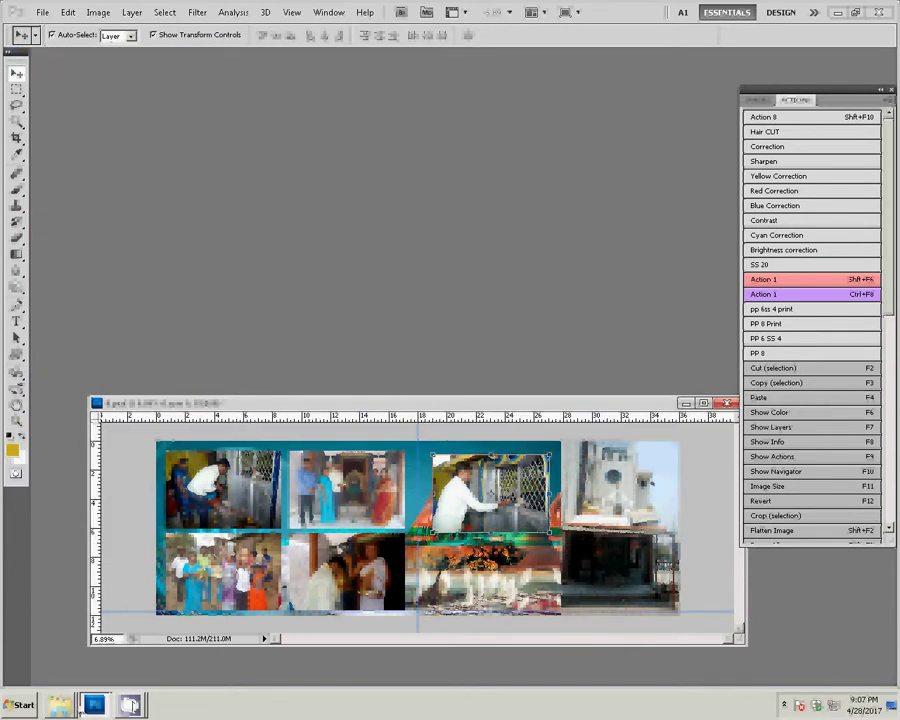
{"action": "left_click", "coordinate": [78, 656]}
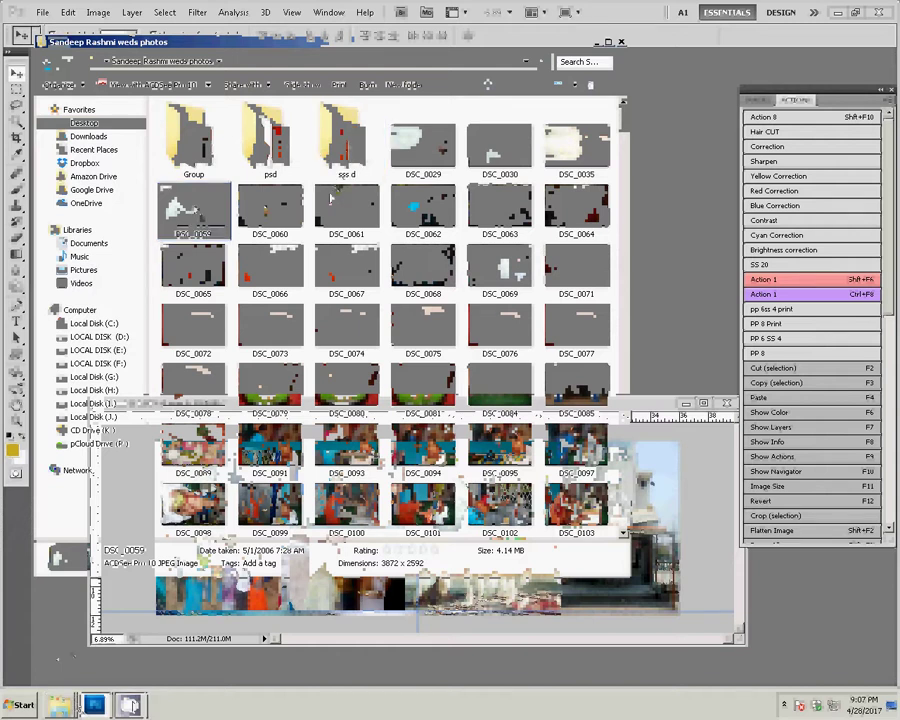
Open the DSC_0030 portrait photo from Windows Explorer in Photoshop.
{"action": "left_click", "coordinate": [499, 158]}
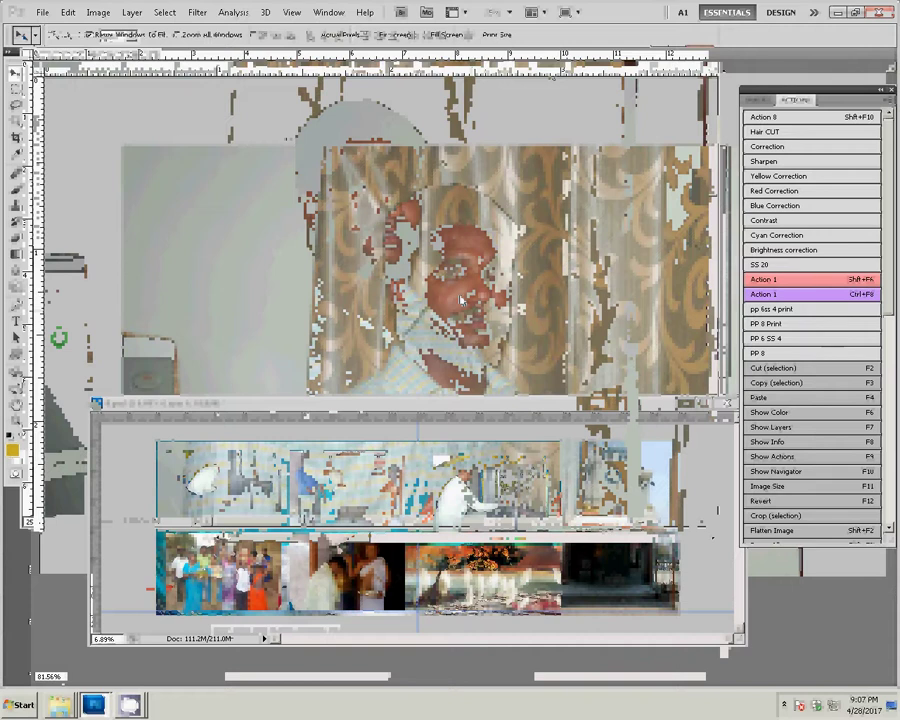
Resize the DSC_0030 portrait to 8 inches wide in Image Size.
{"action": "key", "text": "z"}
{"action": "left_click_drag", "start_coordinate": [463, 302], "coordinate": [466, 290]}
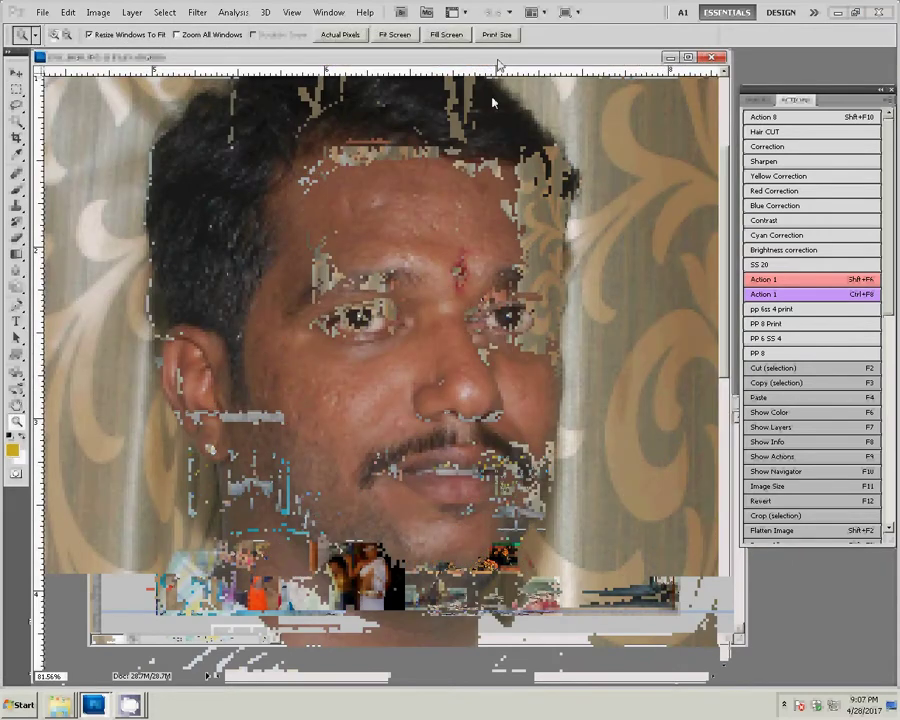
{"action": "right_click", "coordinate": [497, 59]}
{"action": "left_click", "coordinate": [520, 82]}
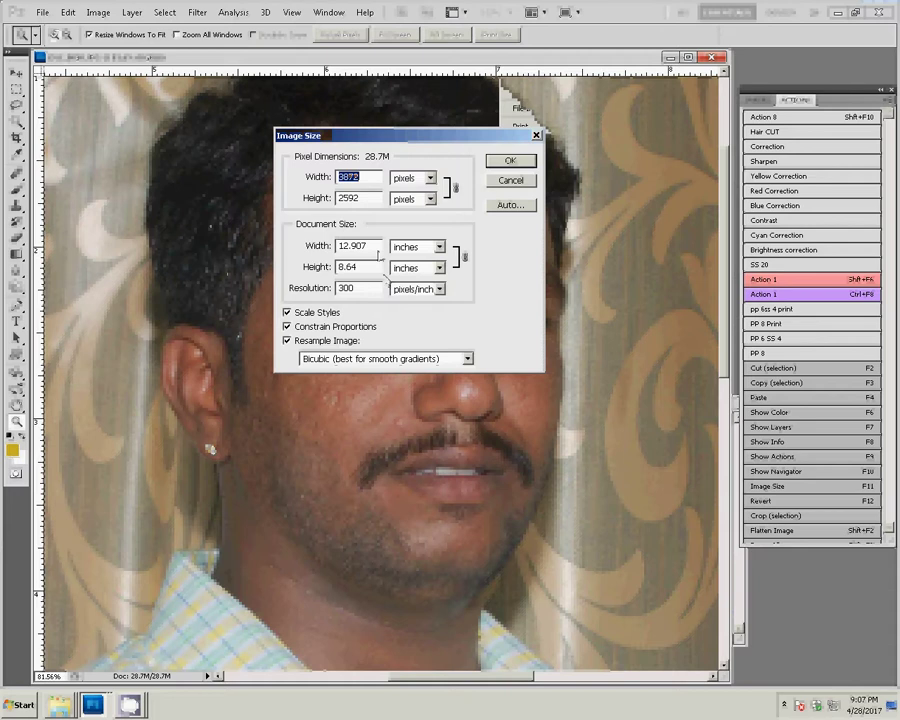
{"action": "double_click", "coordinate": [355, 246]}
{"action": "type", "text": "8"}
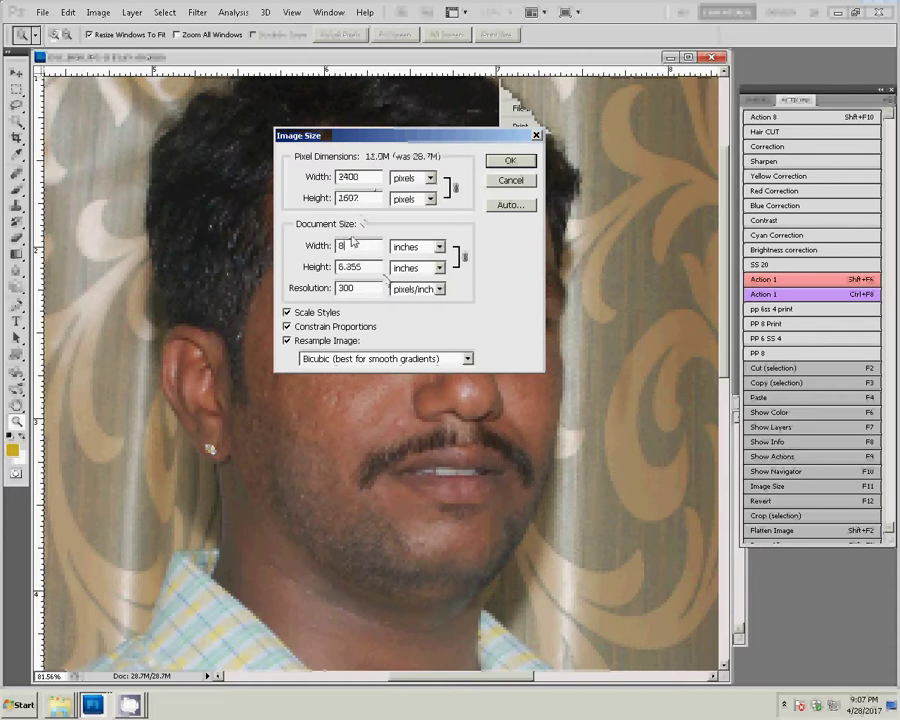
{"action": "left_click", "coordinate": [494, 160]}
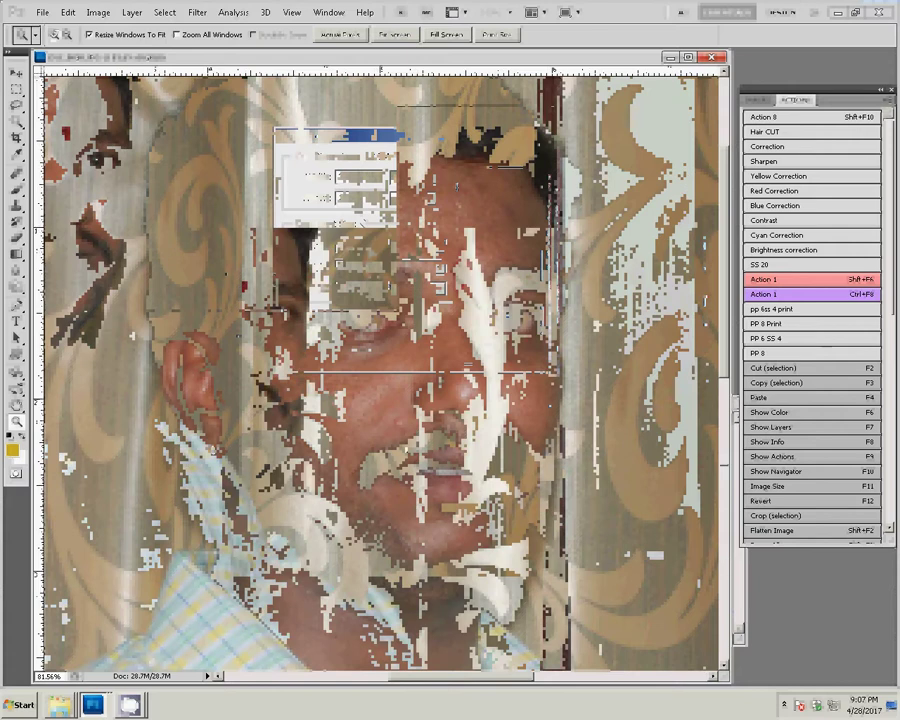
View the portrait at 100% and run the Color Balance action with Yellow -13.
{"action": "left_click", "coordinate": [301, 418]}
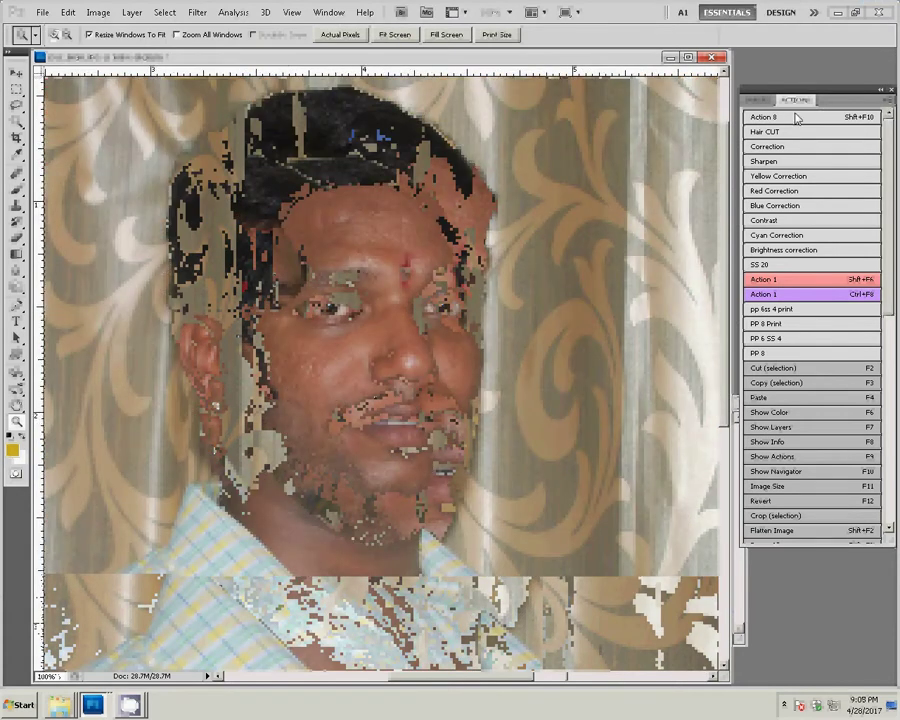
{"action": "left_click", "coordinate": [797, 118]}
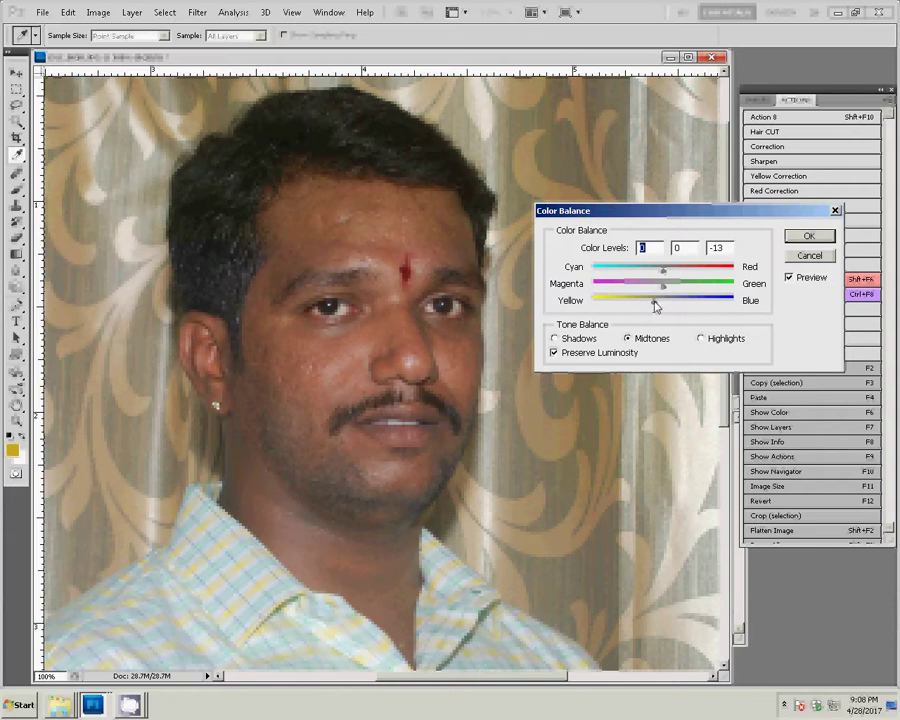
{"action": "key", "text": "Tab"}
{"action": "key", "text": "Tab"}
{"action": "left_click", "coordinate": [806, 239]}
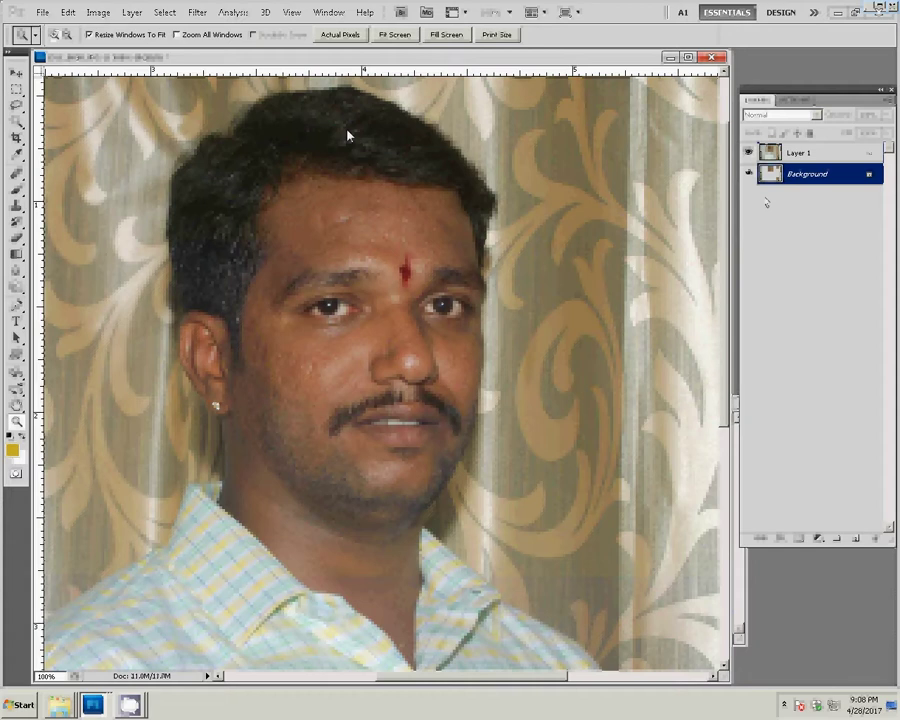
{"action": "left_click", "coordinate": [197, 12]}
{"action": "mouse_move", "coordinate": [215, 303]}
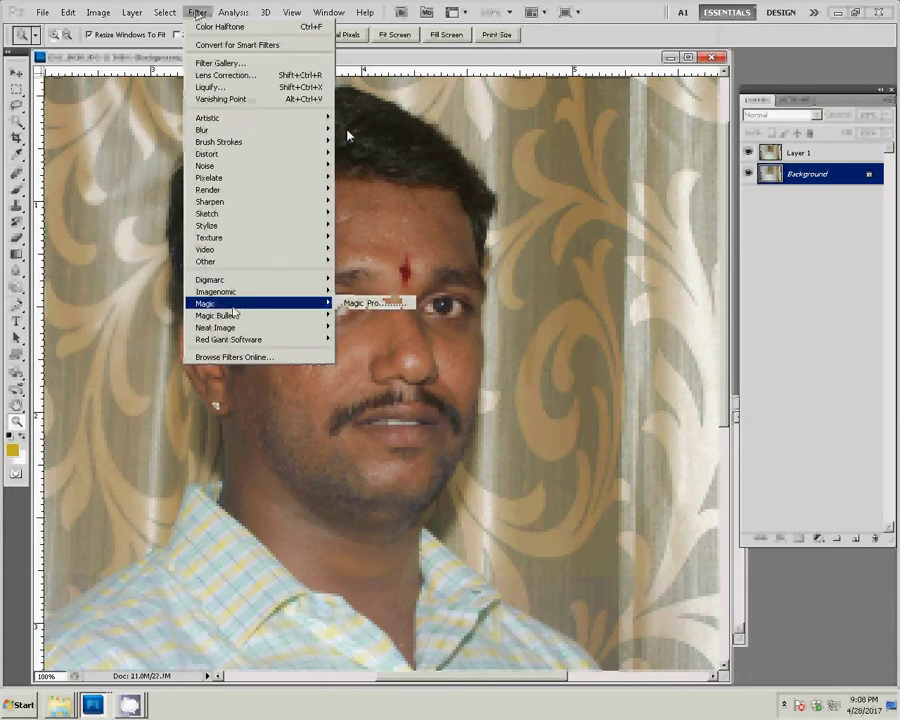
Run the Magic Pro filter on the Background layer with Graininess 88.
{"action": "left_click", "coordinate": [369, 305]}
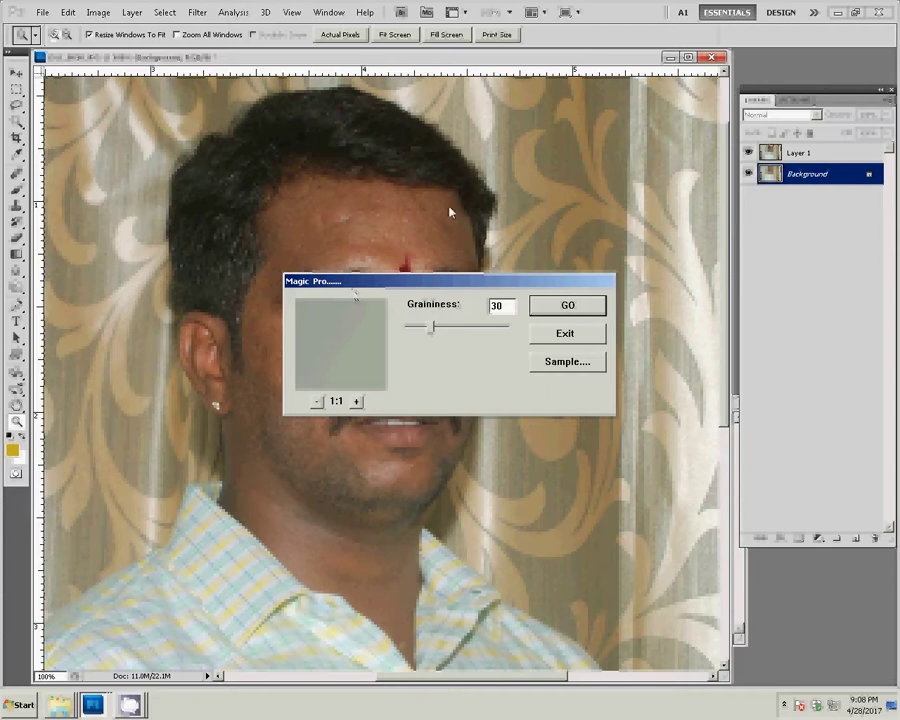
{"action": "double_click", "coordinate": [500, 306]}
{"action": "type", "text": "88"}
{"action": "left_click", "coordinate": [470, 325]}
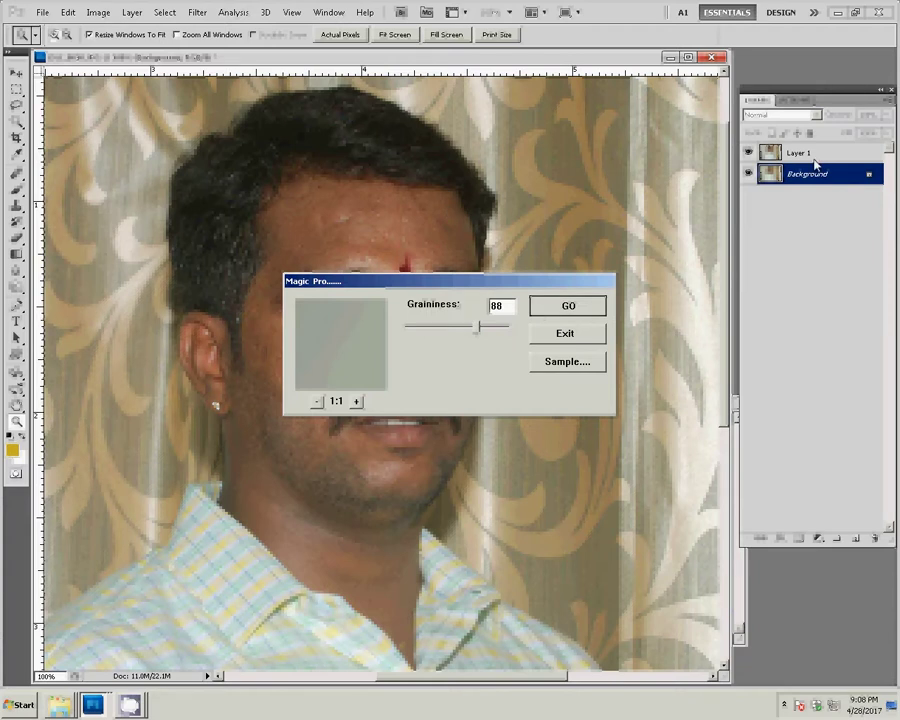
{"action": "key", "text": "Return"}
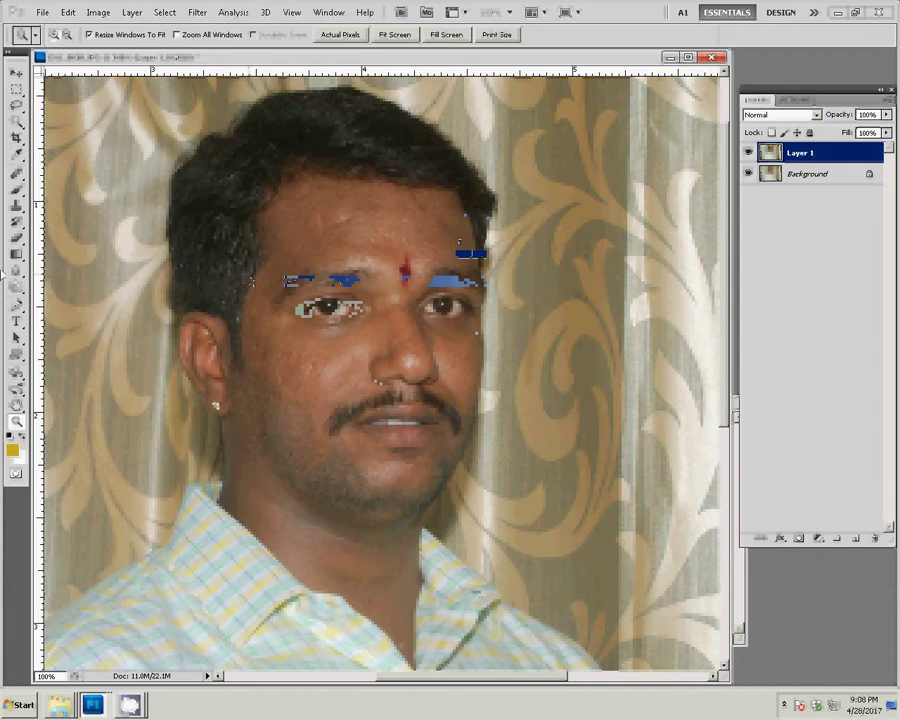
Set the retouching brush to 65% opacity, 67% flow and size 20.
{"action": "left_click", "coordinate": [16, 253]}
{"action": "left_click", "coordinate": [16, 237]}
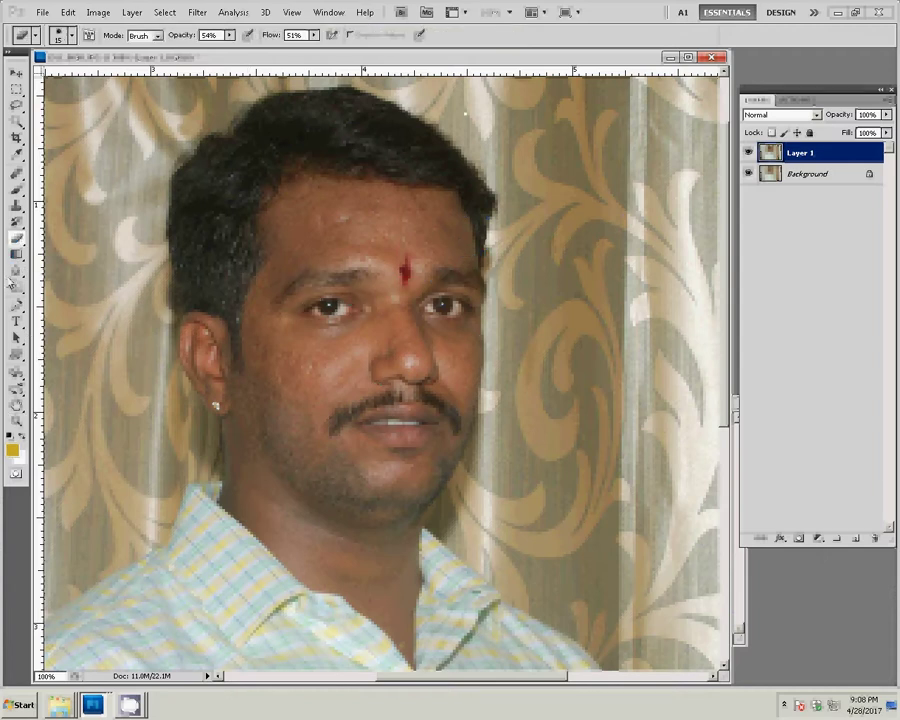
{"action": "left_click", "coordinate": [229, 36]}
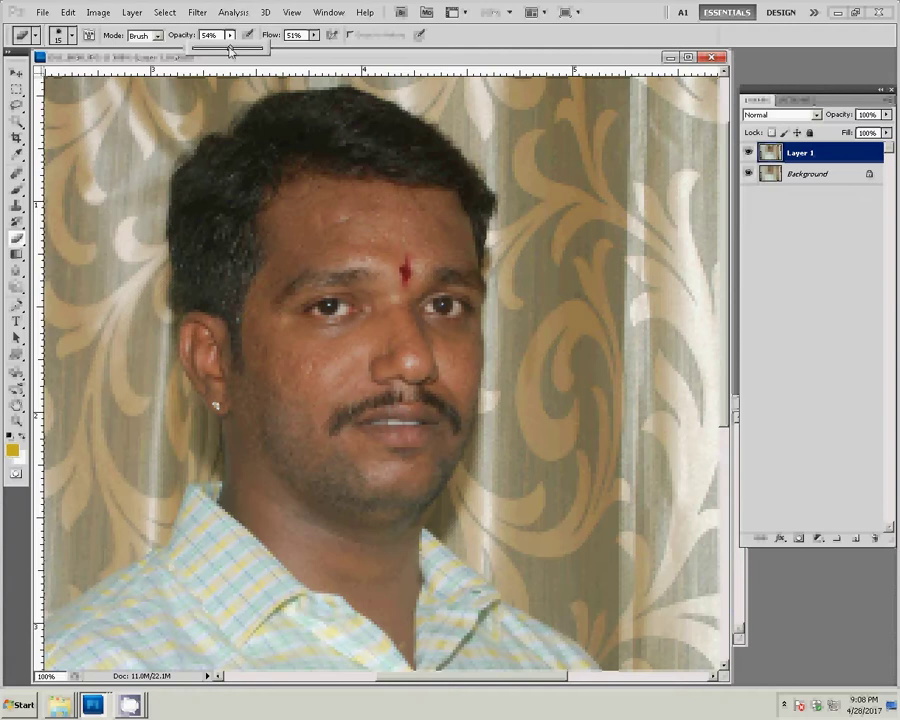
{"action": "left_click_drag", "start_coordinate": [229, 50], "coordinate": [241, 50]}
{"action": "left_click", "coordinate": [314, 35]}
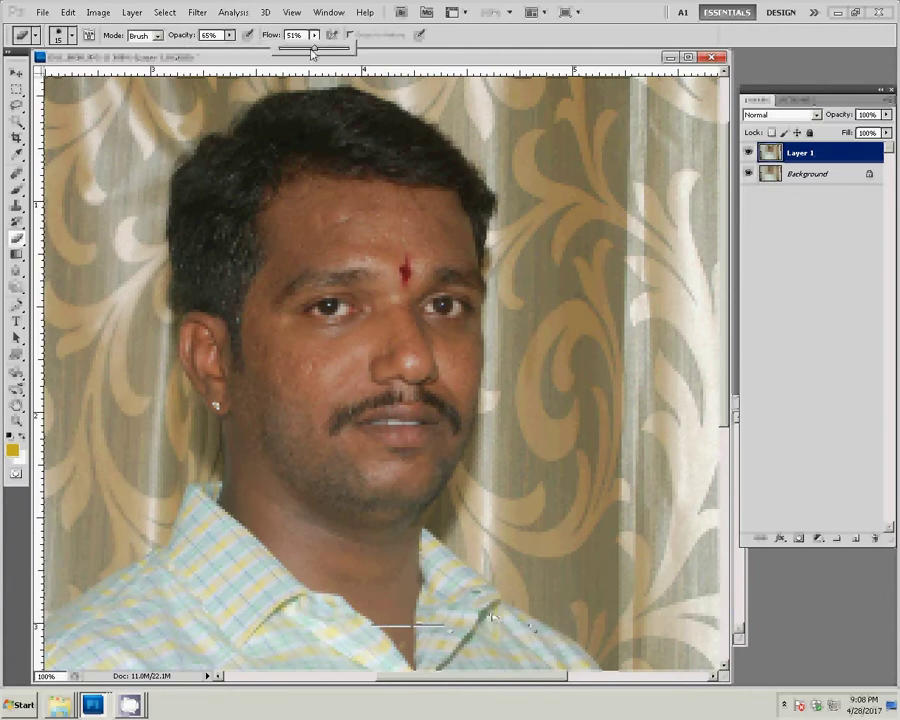
{"action": "left_click_drag", "start_coordinate": [313, 50], "coordinate": [323, 55]}
{"action": "left_click_drag", "start_coordinate": [323, 56], "coordinate": [334, 56]}
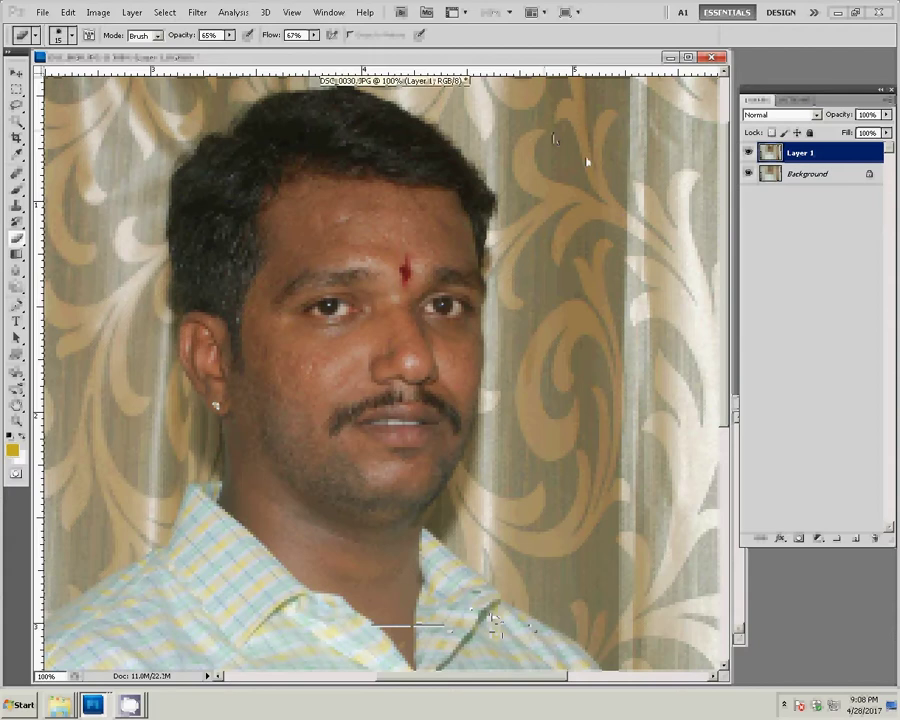
{"action": "key", "text": "bracketright"}
{"action": "key", "text": "bracketright"}
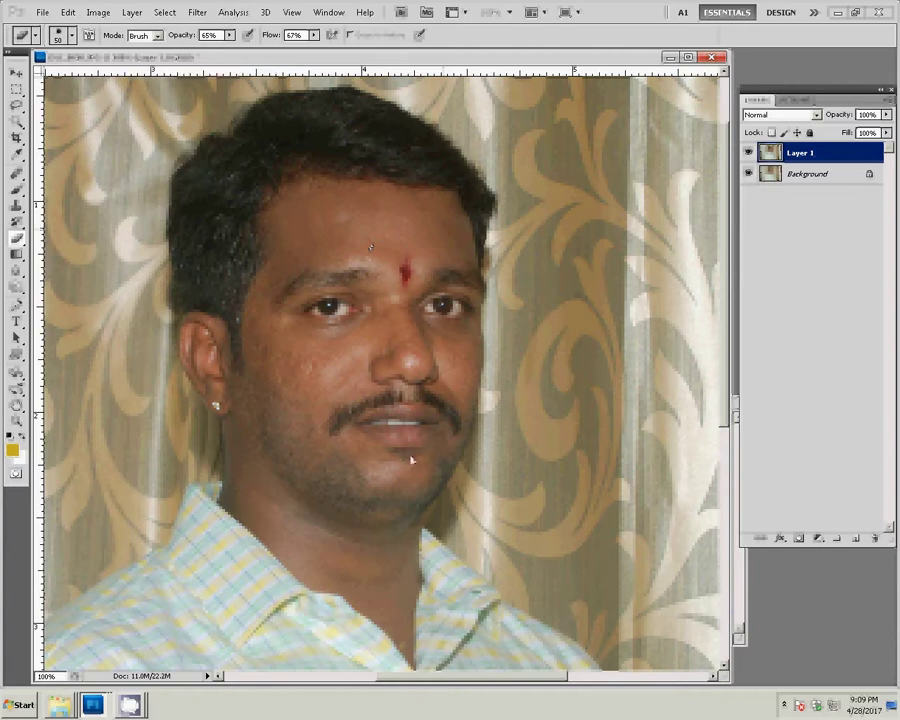
Merge the retouch layer down and add Gaussian monochromatic noise.
{"action": "key", "text": "ctrl+e"}
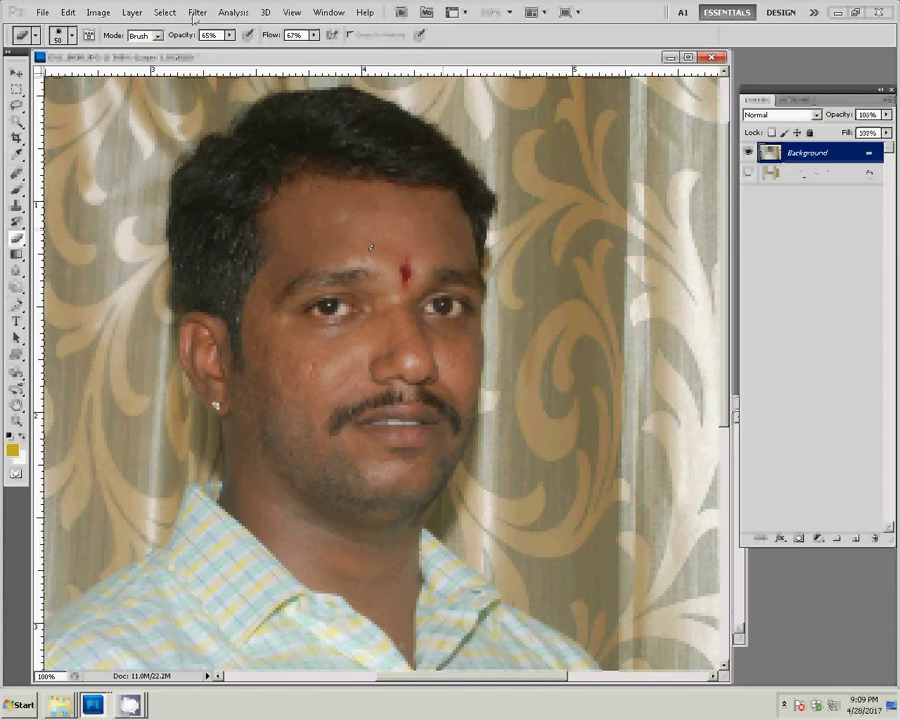
{"action": "left_click", "coordinate": [197, 12]}
{"action": "mouse_move", "coordinate": [206, 165]}
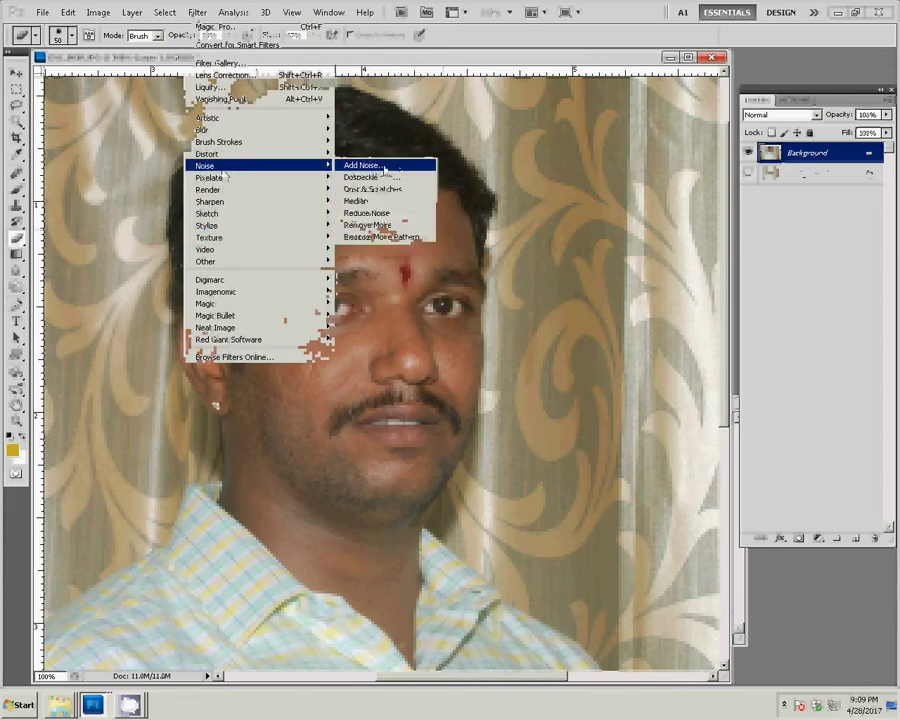
{"action": "left_click", "coordinate": [384, 166]}
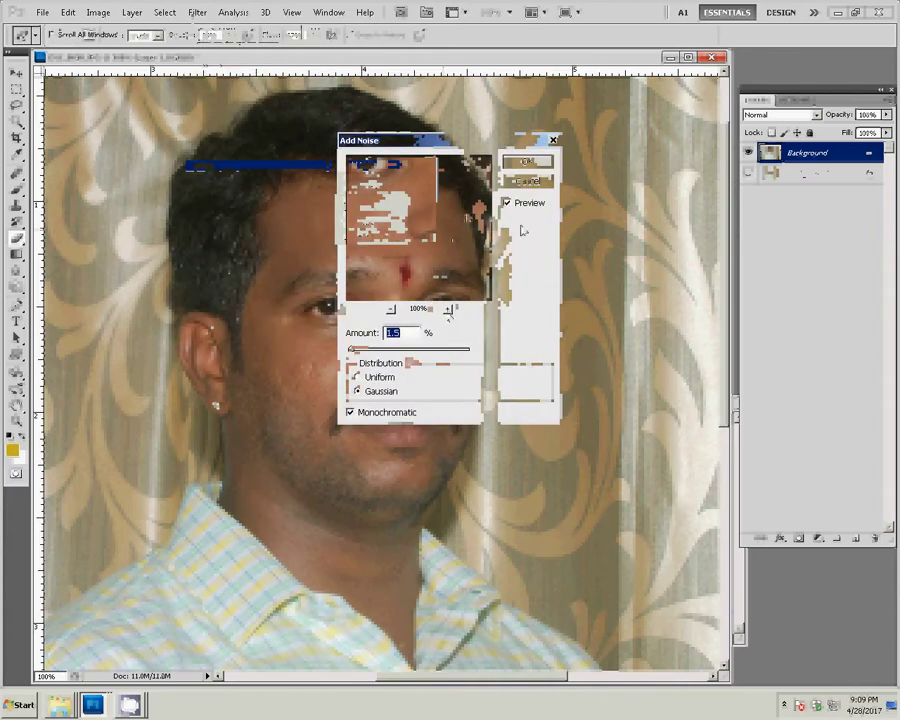
{"action": "left_click", "coordinate": [527, 161]}
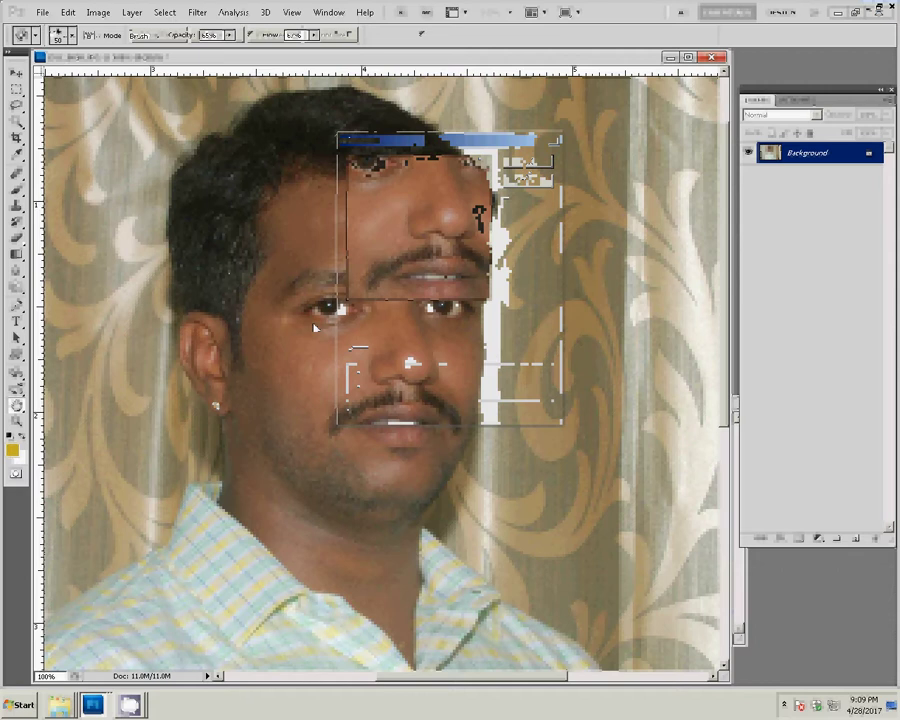
Zoom in and start a pen path along the man's shirt edge and ear.
{"action": "right_click", "coordinate": [398, 349]}
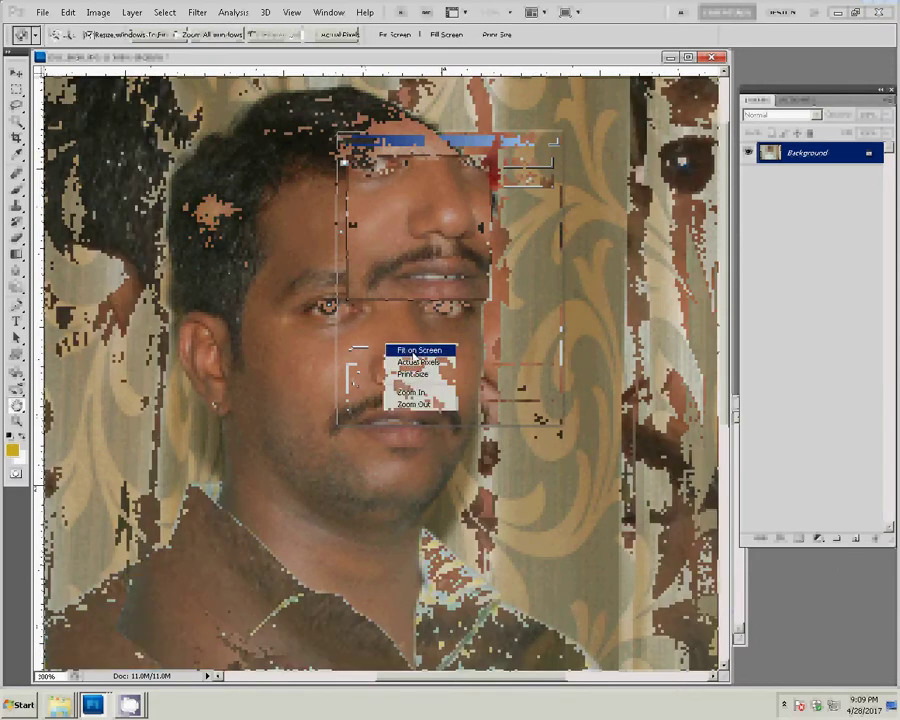
{"action": "left_click", "coordinate": [413, 352]}
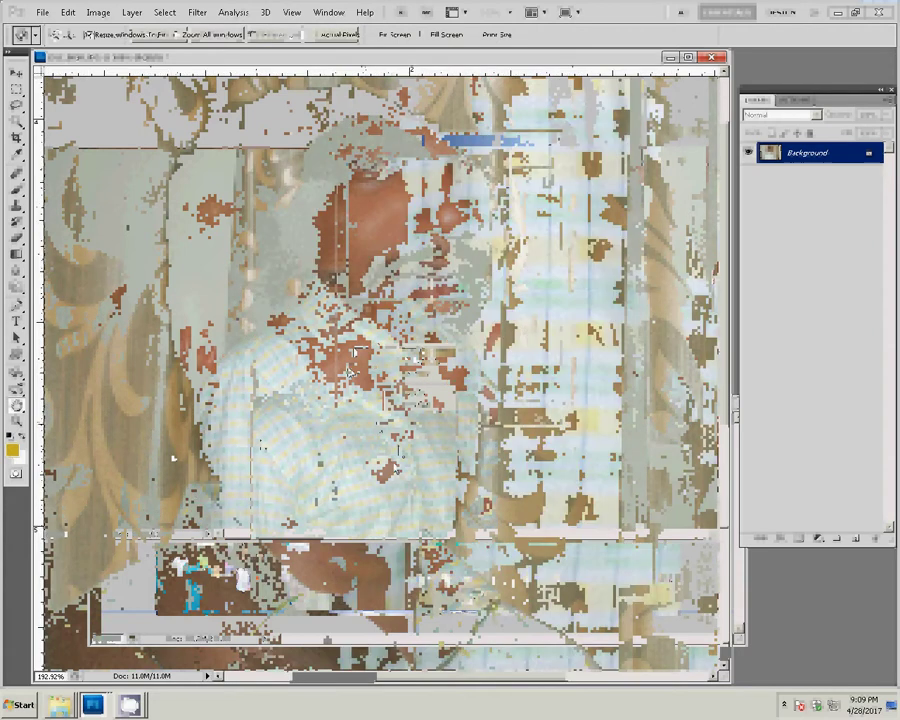
{"action": "key", "text": "p"}
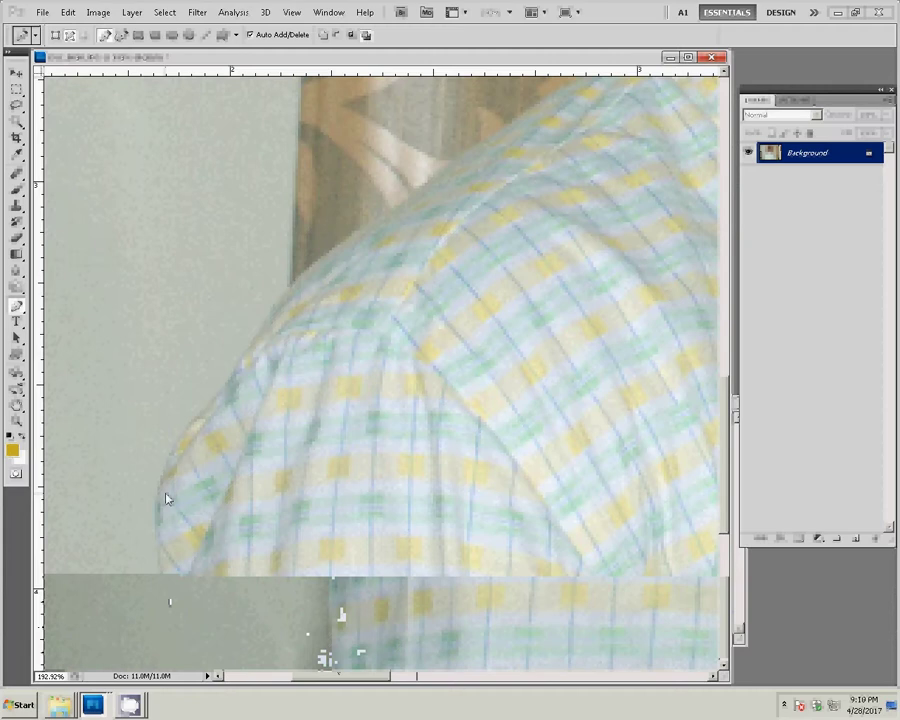
{"action": "left_click", "coordinate": [183, 425]}
{"action": "left_click", "coordinate": [252, 340]}
{"action": "left_click", "coordinate": [290, 293]}
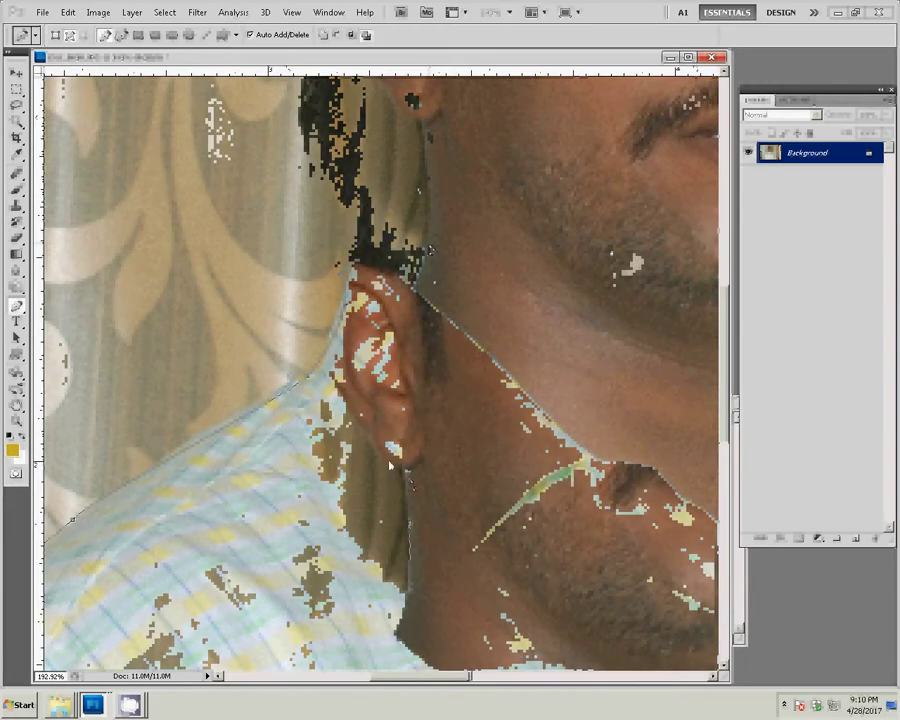
{"action": "left_click", "coordinate": [327, 312]}
{"action": "left_click", "coordinate": [333, 290]}
{"action": "left_click", "coordinate": [338, 264]}
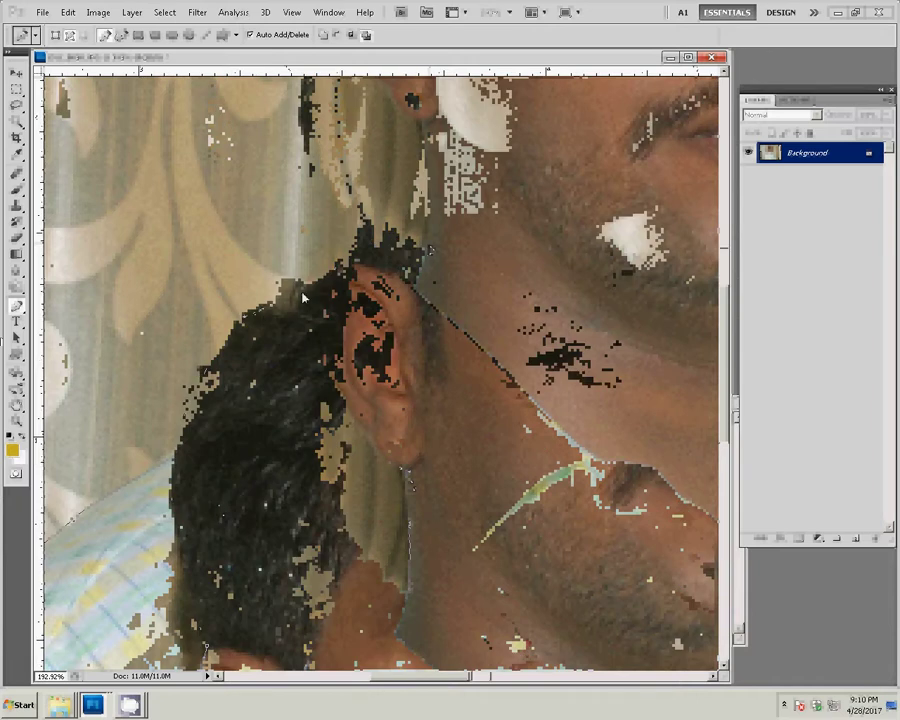
Continue the pen path around the head outline, panning across the portrait.
{"action": "left_click", "coordinate": [536, 222]}
{"action": "left_click", "coordinate": [675, 293]}
{"action": "left_click_drag", "start_coordinate": [695, 313], "coordinate": [438, 311]}
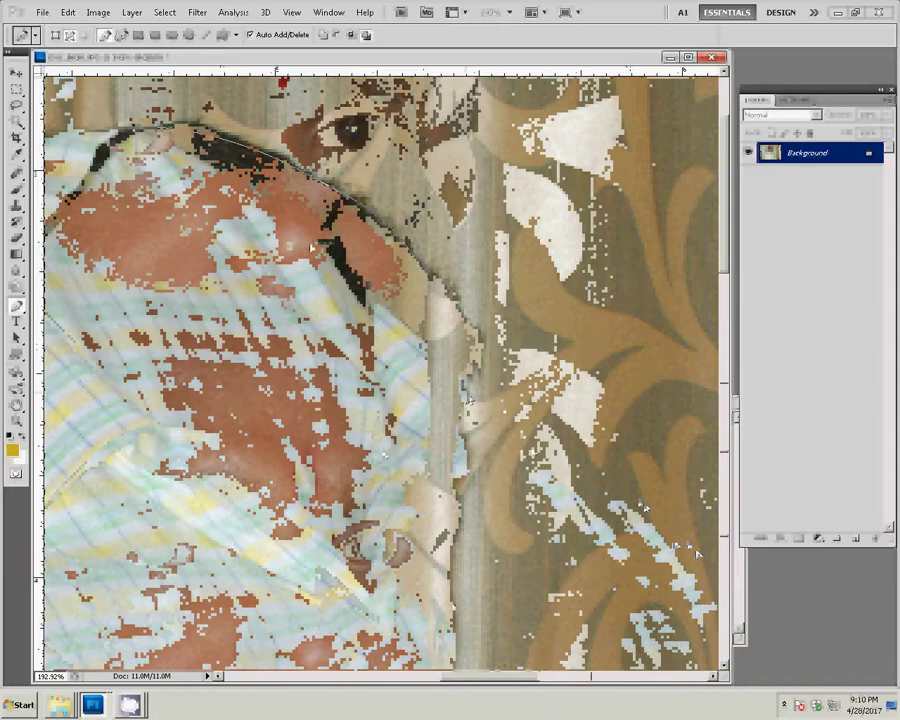
{"action": "left_click_drag", "start_coordinate": [697, 553], "coordinate": [406, 378]}
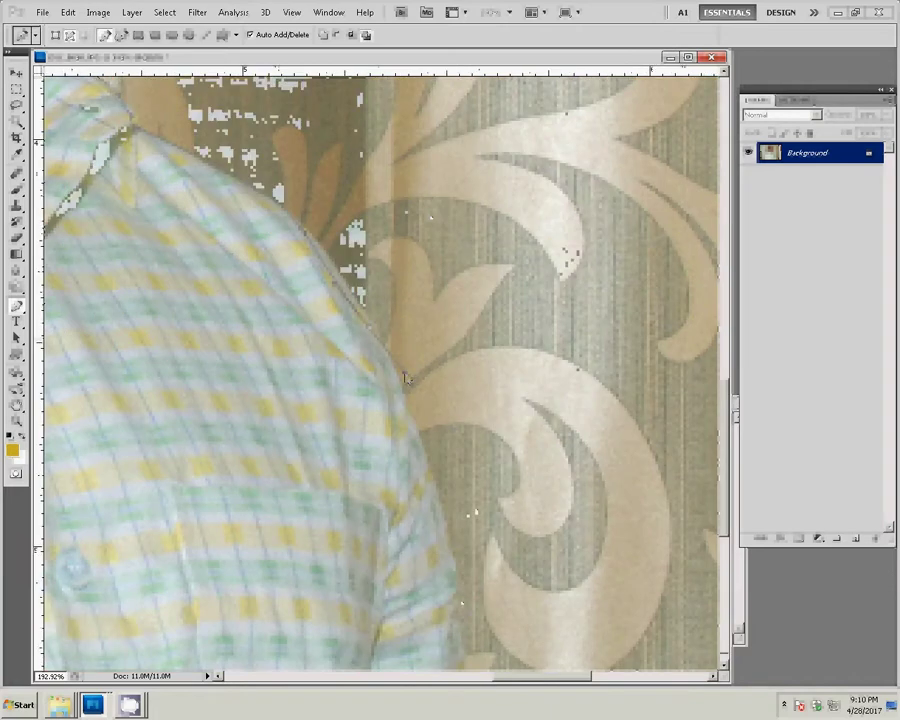
{"action": "scroll", "coordinate": [498, 632], "scroll_direction": "down", "scroll_amount": 5}
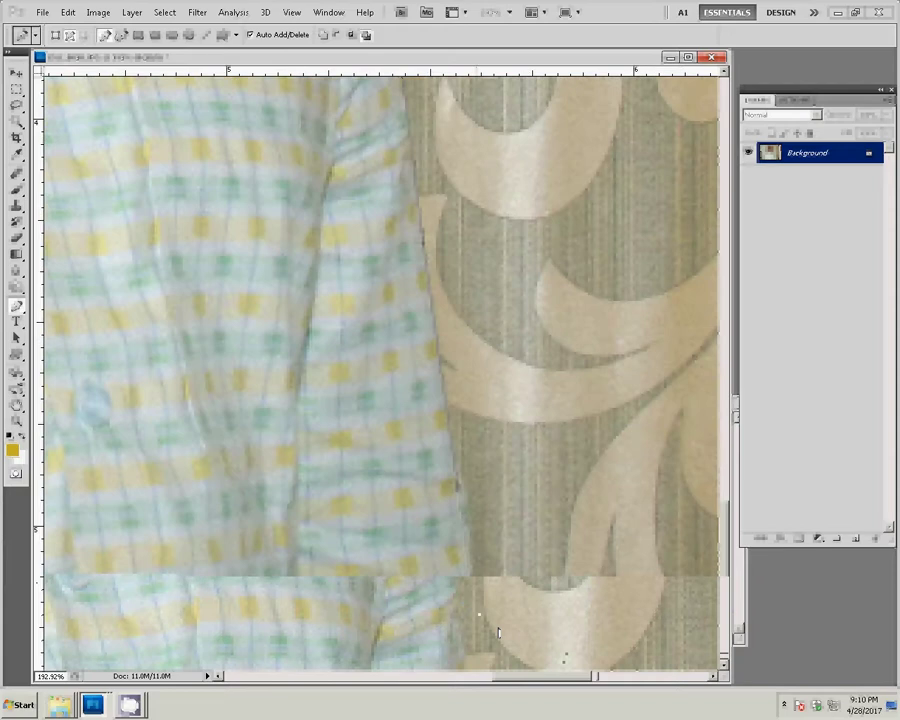
{"action": "scroll", "coordinate": [481, 672], "scroll_direction": "left", "scroll_amount": 5}
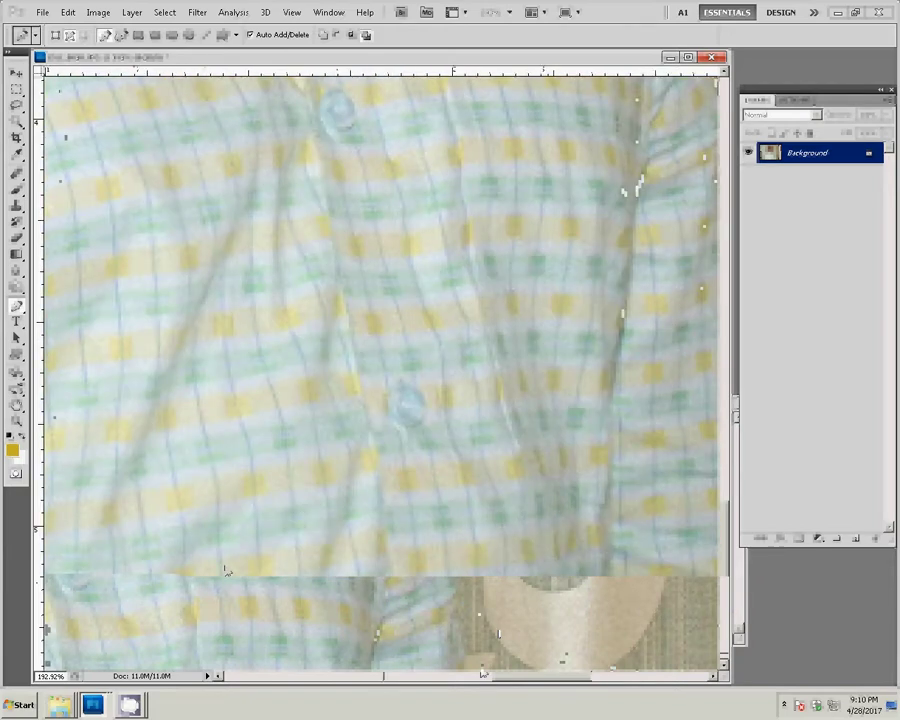
{"action": "scroll", "coordinate": [481, 675], "scroll_direction": "left", "scroll_amount": 5}
Turn the path into a selection, copy the man to Layer 1, and fit on screen.
{"action": "right_click", "coordinate": [510, 414]}
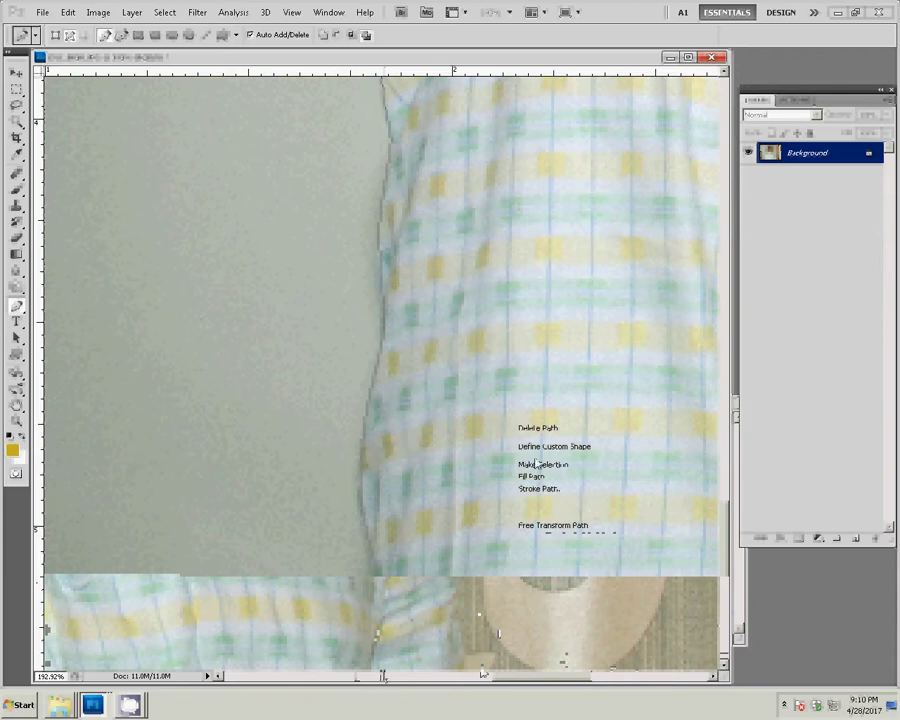
{"action": "left_click", "coordinate": [530, 462]}
{"action": "left_click", "coordinate": [510, 211]}
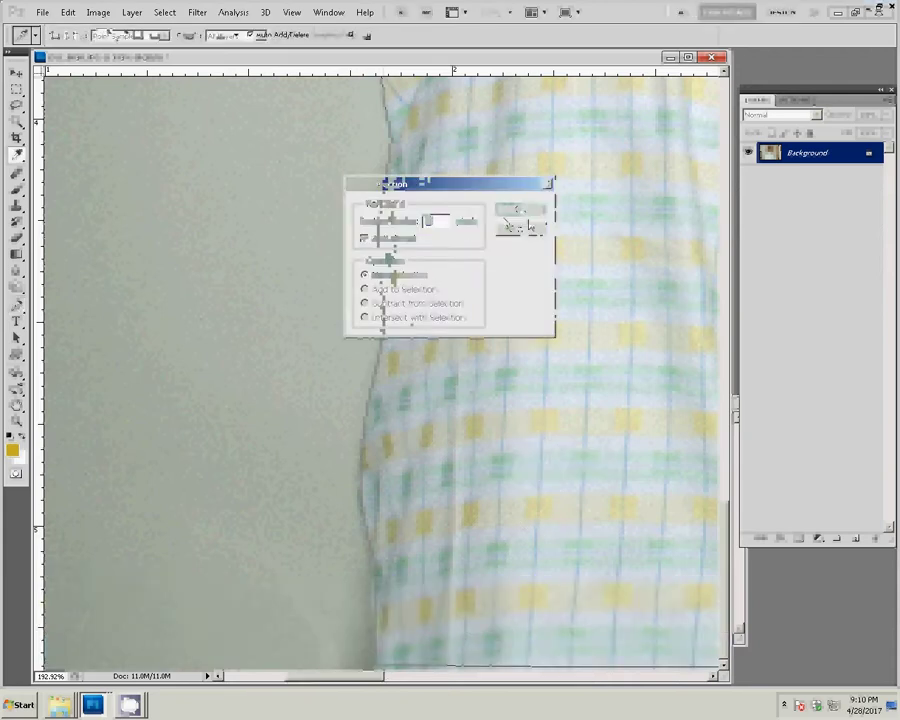
{"action": "key", "text": "ctrl+j"}
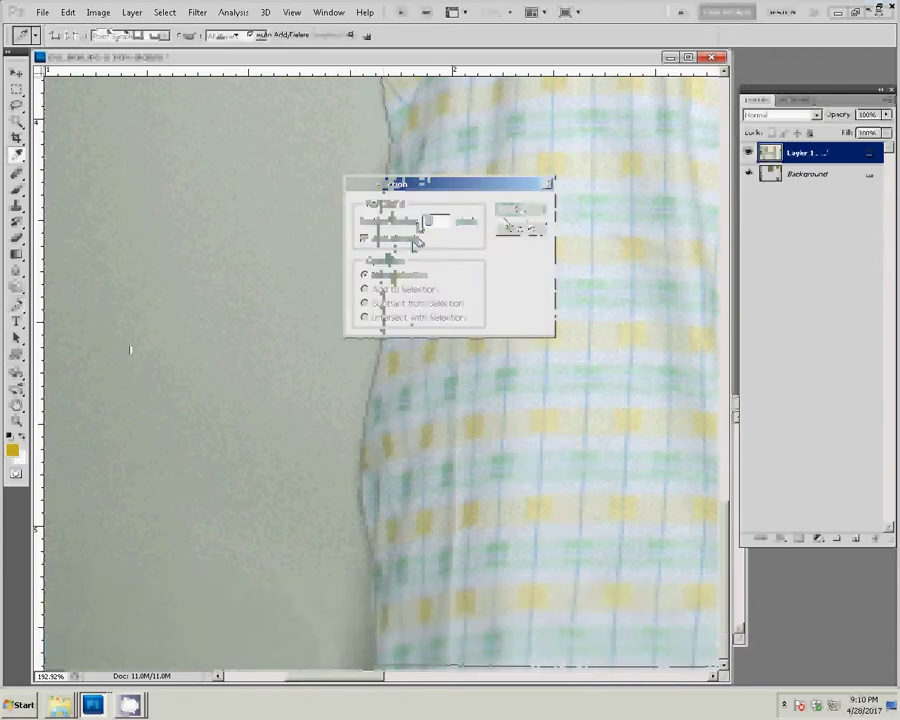
{"action": "key", "text": "z"}
{"action": "right_click", "coordinate": [242, 346]}
{"action": "left_click", "coordinate": [275, 351]}
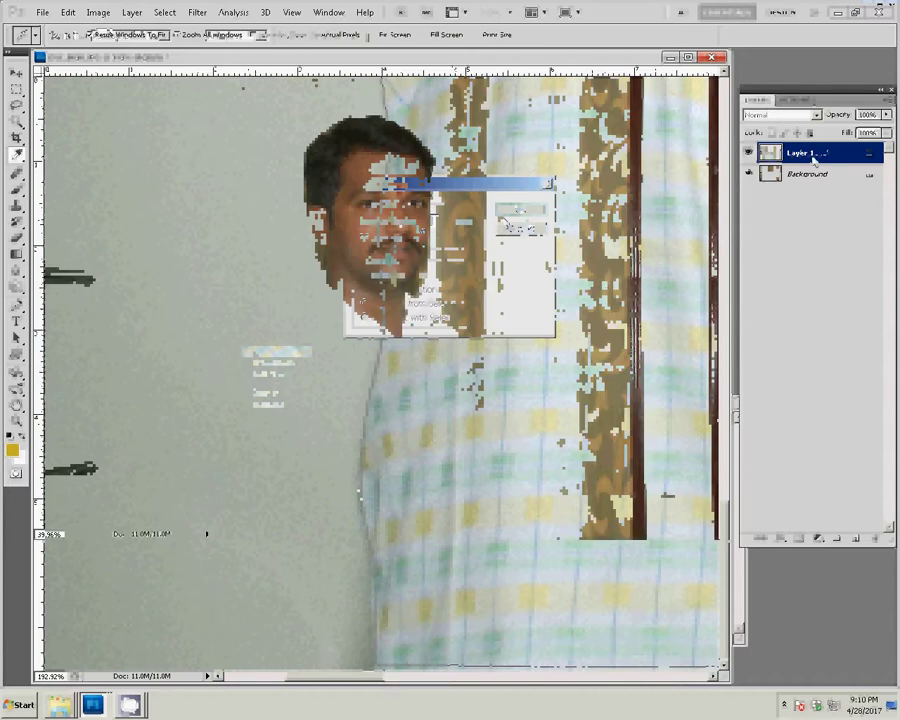
Save the portrait as a PSD in the psd folder with Maximize Compatibility.
{"action": "key", "text": "ctrl+shift+s"}
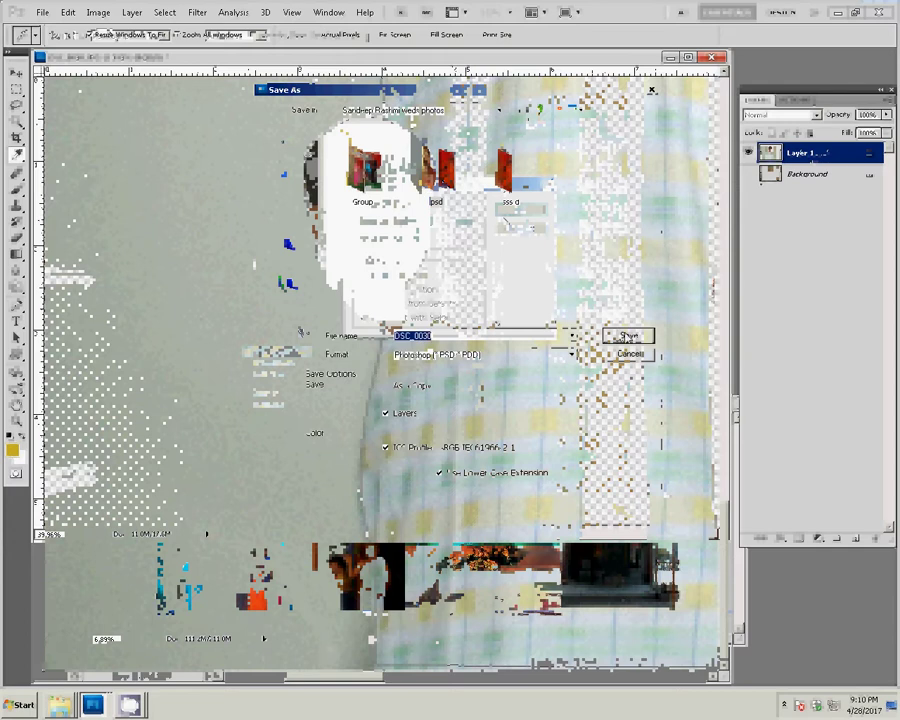
{"action": "double_click", "coordinate": [436, 170]}
{"action": "left_click", "coordinate": [622, 337]}
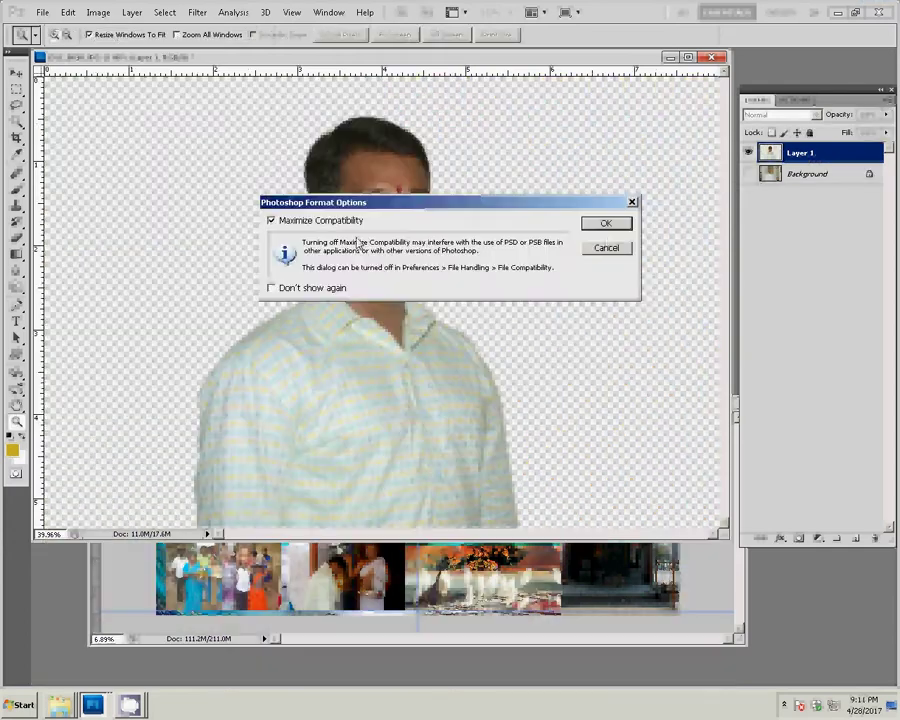
{"action": "left_click", "coordinate": [605, 222]}
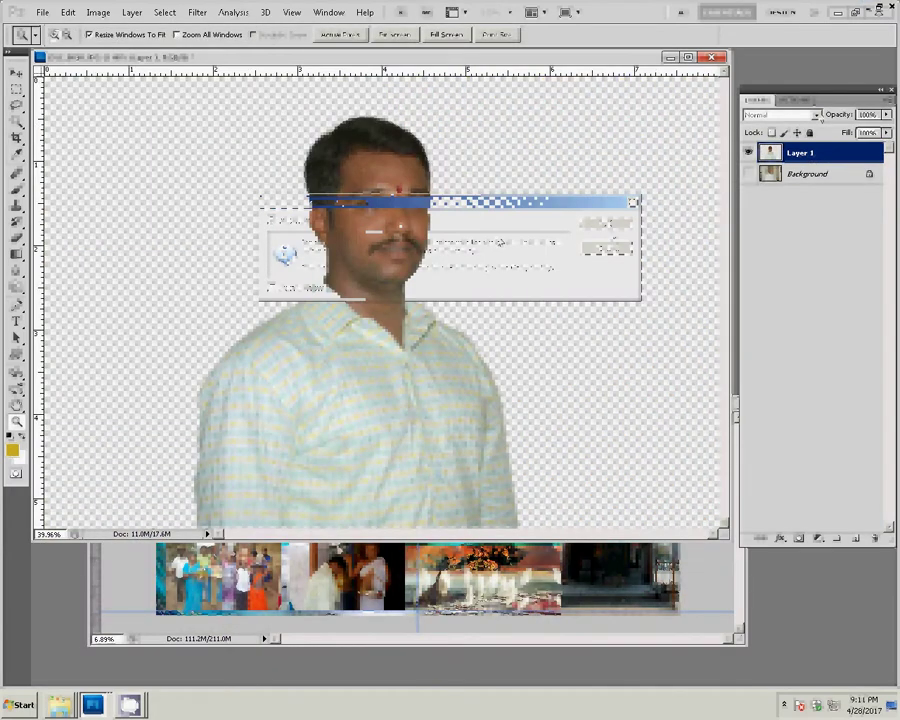
{"action": "left_click", "coordinate": [795, 100]}
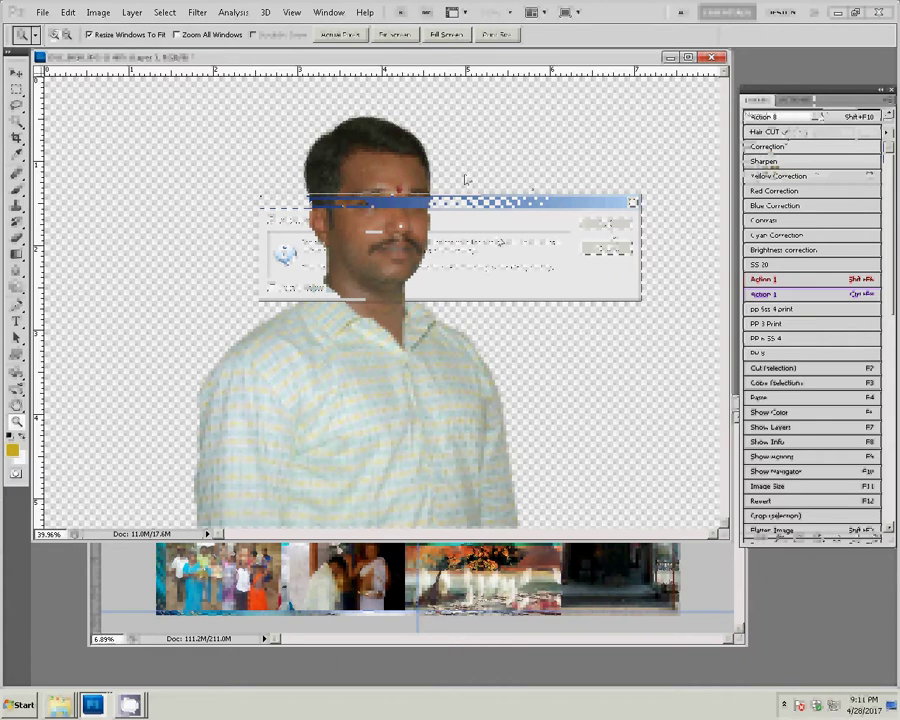
Drag the man-in-white layer up into the upper middle panel and zoom in there.
{"action": "key", "text": "v"}
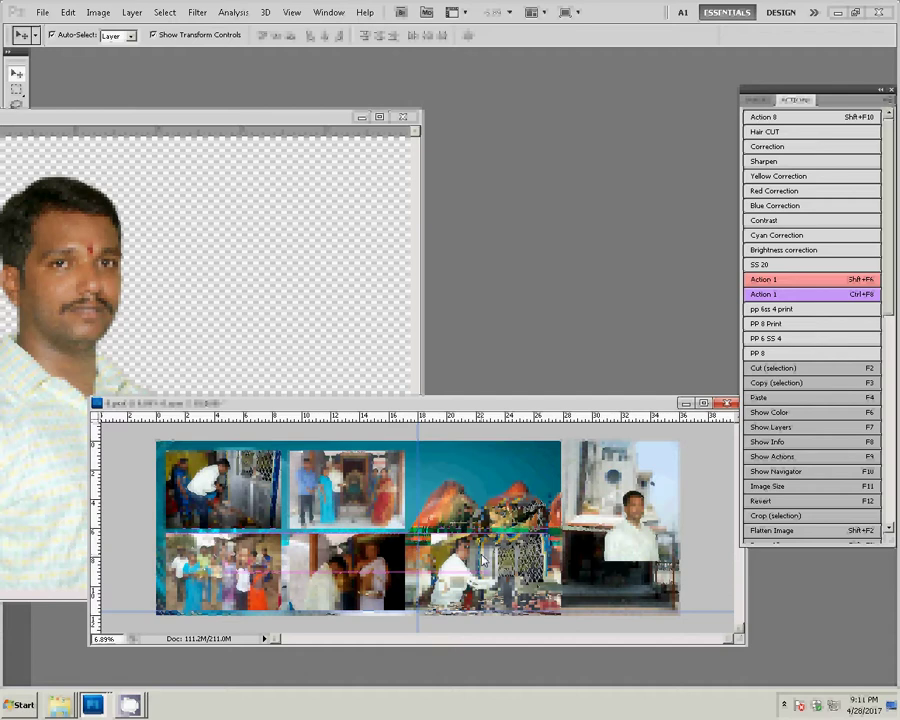
{"action": "left_click_drag", "start_coordinate": [482, 561], "coordinate": [481, 479]}
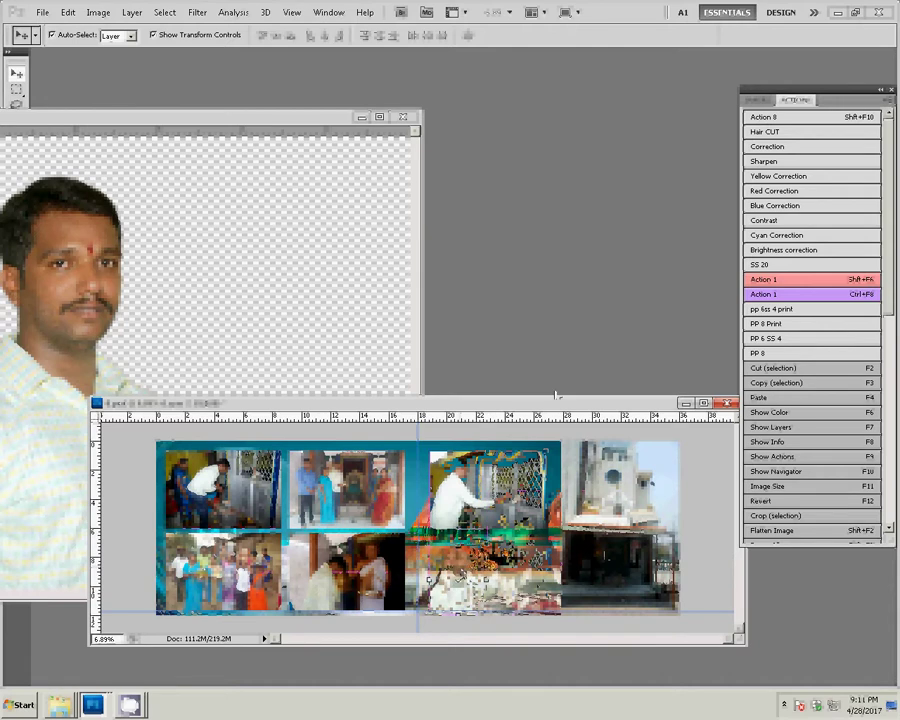
{"action": "key", "text": "ctrl+space"}
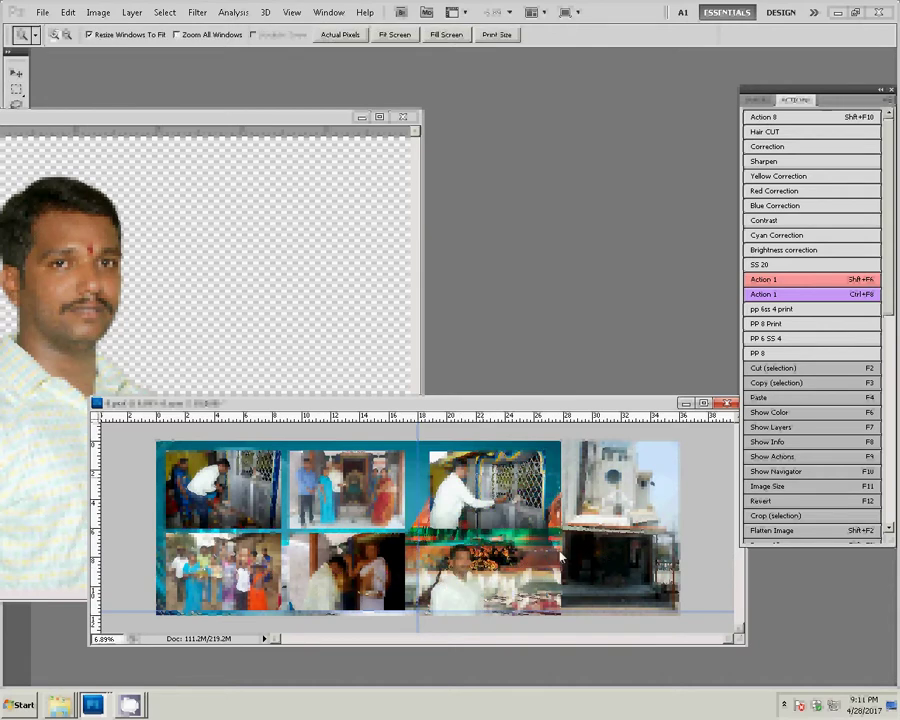
{"action": "left_click_drag", "start_coordinate": [560, 556], "coordinate": [443, 410]}
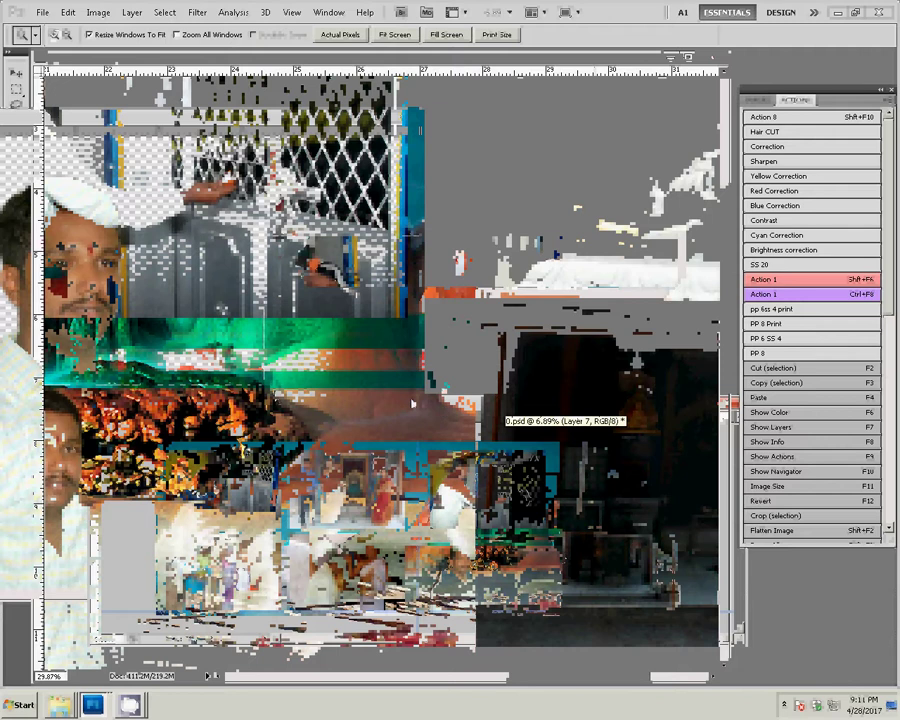
Give the heart shape a bright yellow fbcc01 fill.
{"action": "key", "text": "u"}
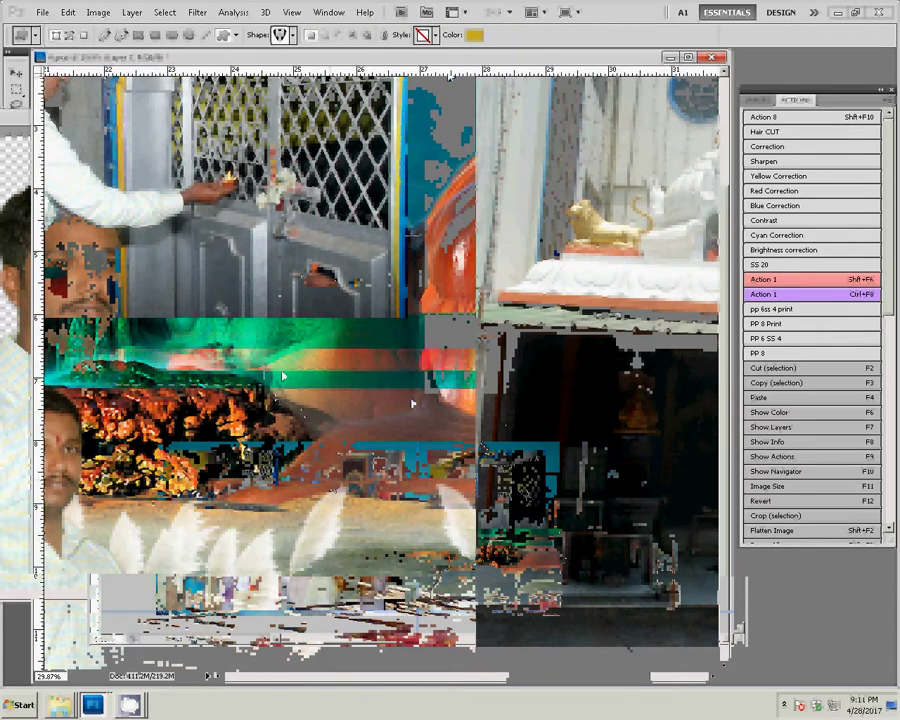
{"action": "mouse_move", "coordinate": [282, 376]}
{"action": "left_mouse_down"}
{"action": "mouse_move", "coordinate": [347, 444]}
{"action": "mouse_move", "coordinate": [383, 518]}
{"action": "left_mouse_up"}
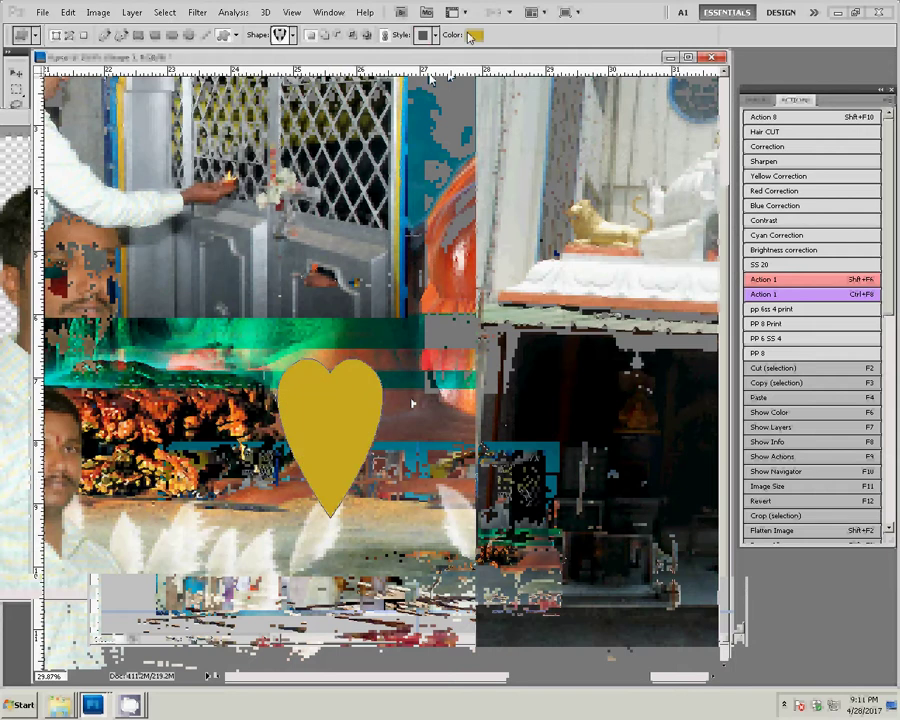
{"action": "left_click", "coordinate": [472, 36]}
{"action": "left_click", "coordinate": [383, 241]}
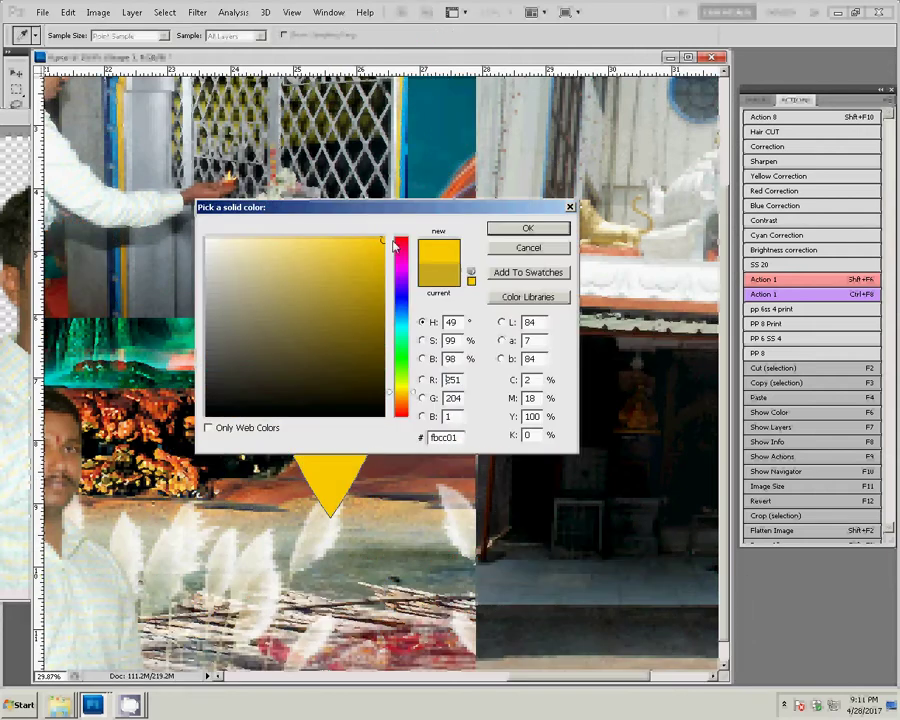
{"action": "left_click", "coordinate": [510, 229]}
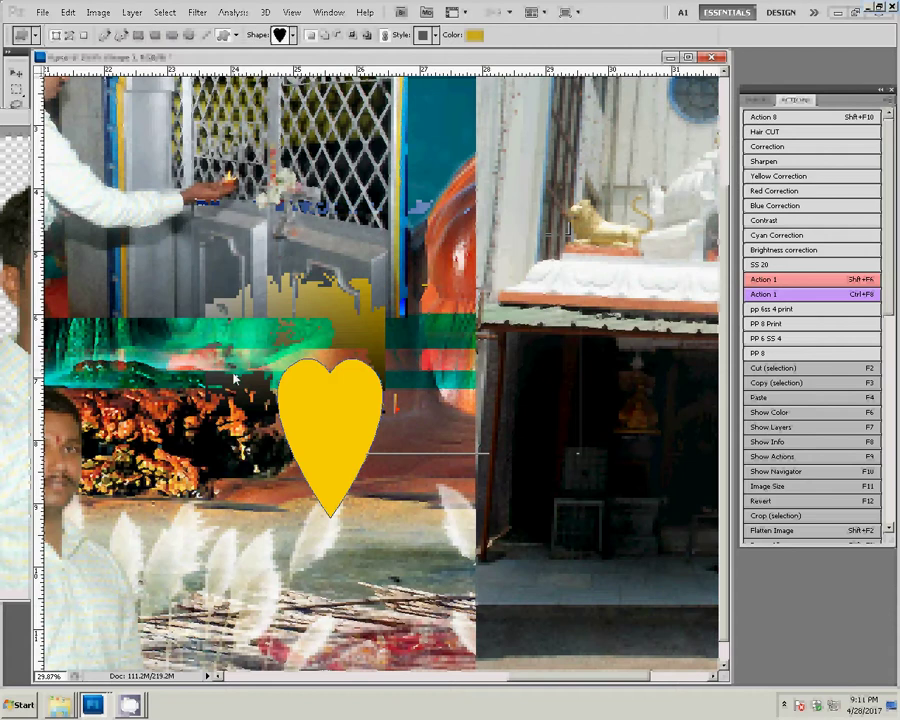
Paste the man's photo, cancel and undo it, then bring up the Open dialog.
{"action": "key", "text": "F4"}
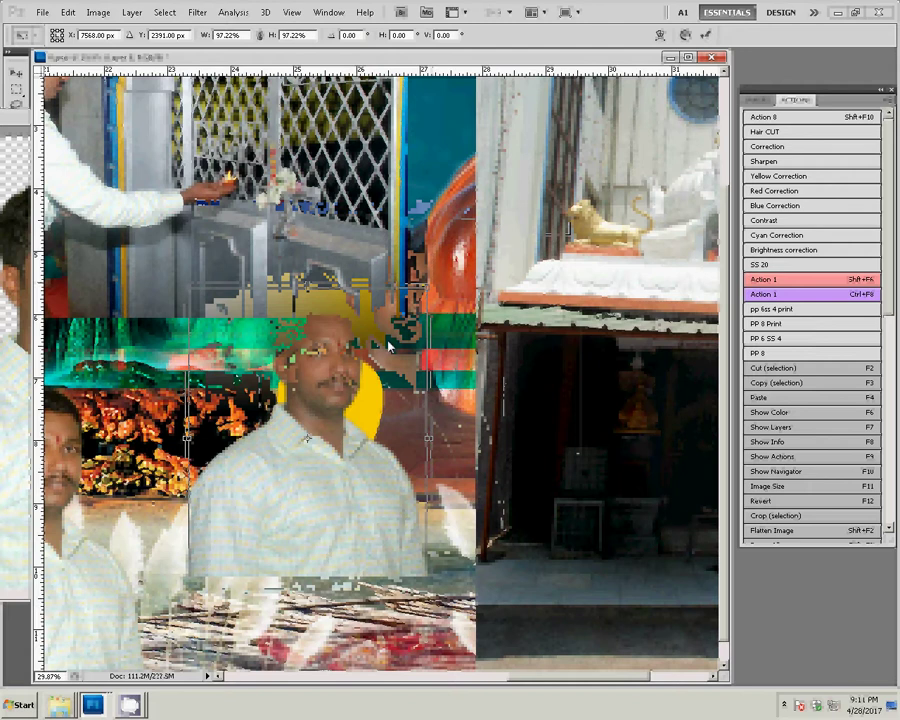
{"action": "left_click", "coordinate": [685, 38]}
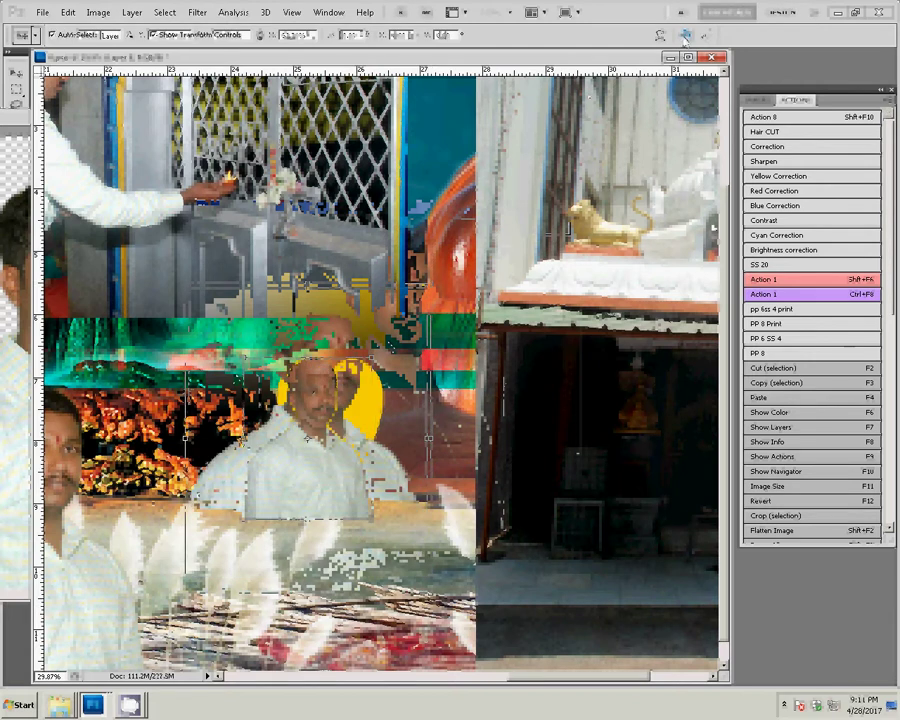
{"action": "left_click", "coordinate": [685, 38]}
{"action": "key", "text": "ctrl+z"}
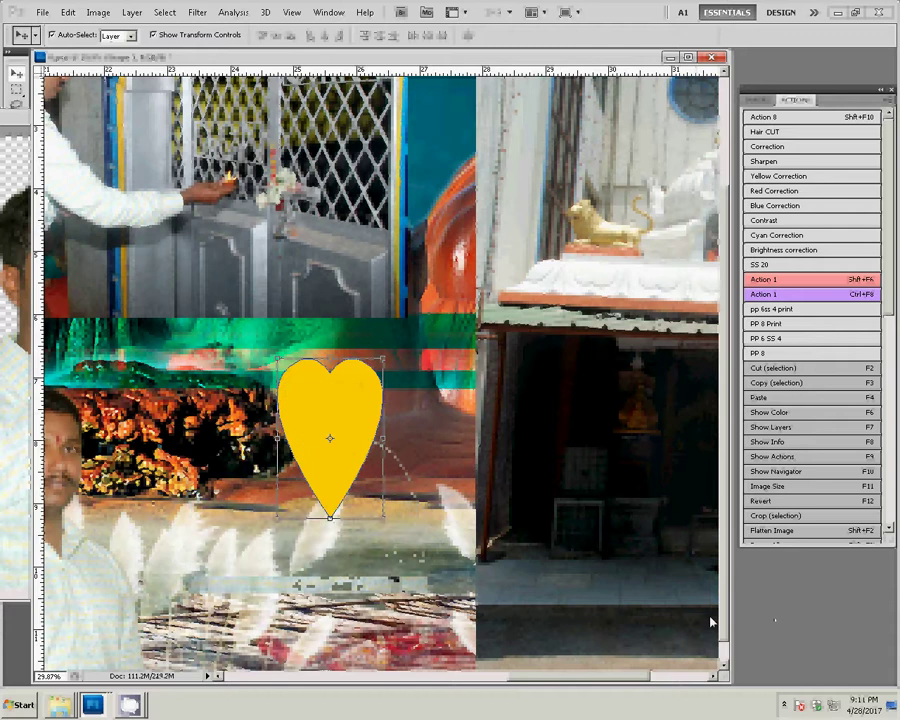
{"action": "key", "text": "ctrl+o"}
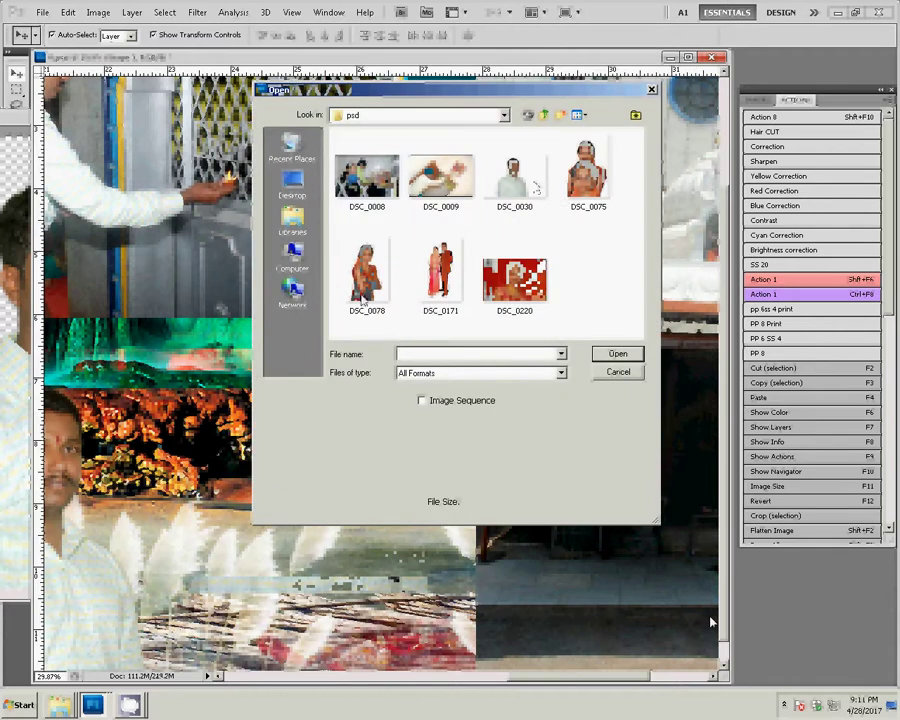
Open DSC_0220 and scale the woman's portrait to 39.96% over the yellow heart.
{"action": "left_click", "coordinate": [515, 282]}
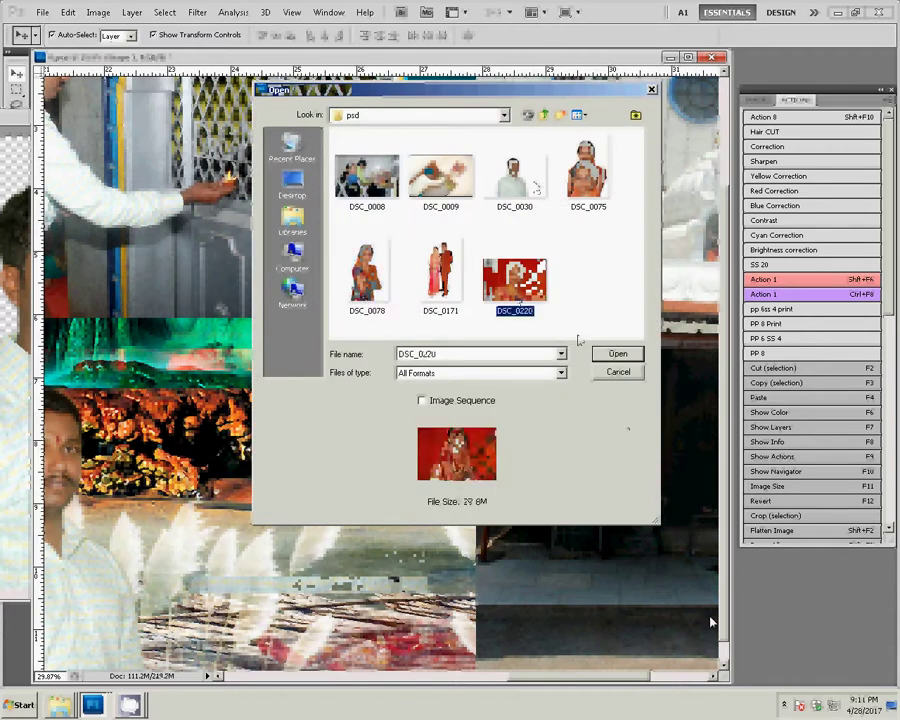
{"action": "key", "text": "Return"}
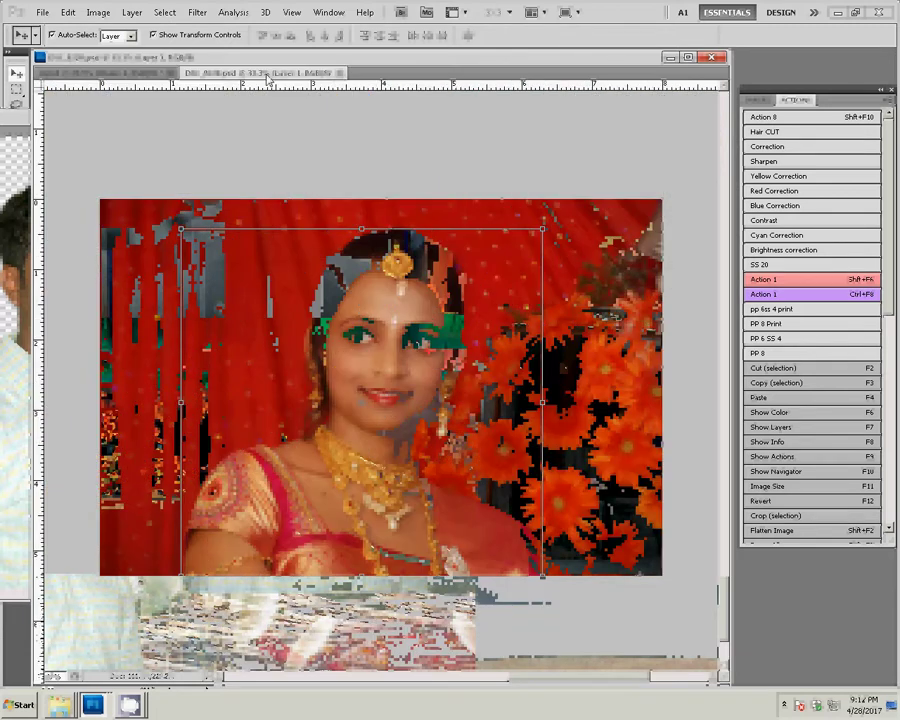
{"action": "mouse_move", "coordinate": [268, 78]}
{"action": "left_mouse_down"}
{"action": "mouse_move", "coordinate": [596, 296]}
{"action": "mouse_move", "coordinate": [601, 275]}
{"action": "left_mouse_up"}
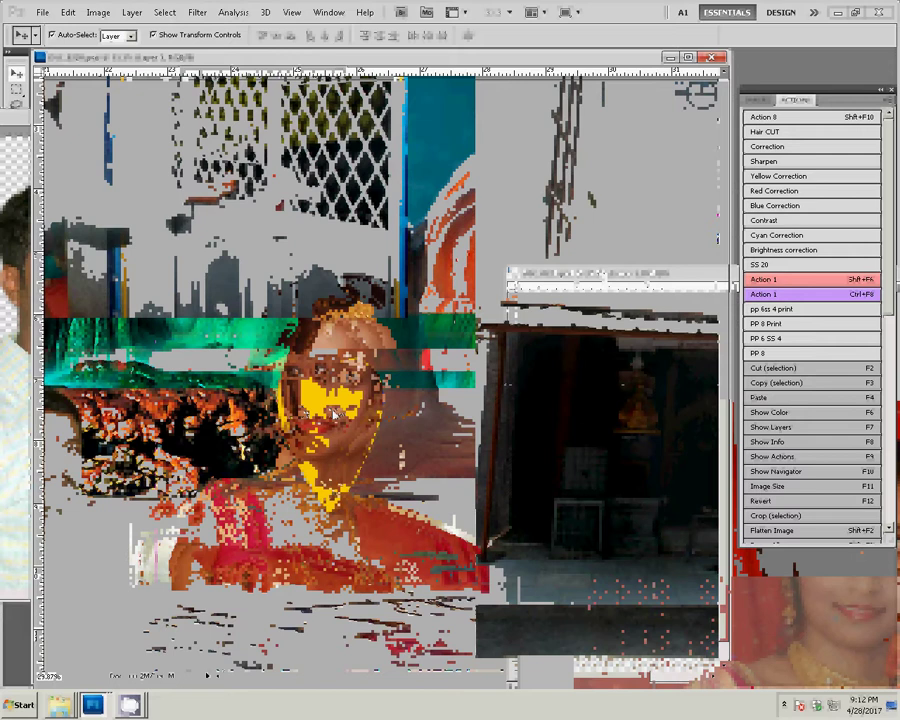
{"action": "key", "text": "ctrl+t"}
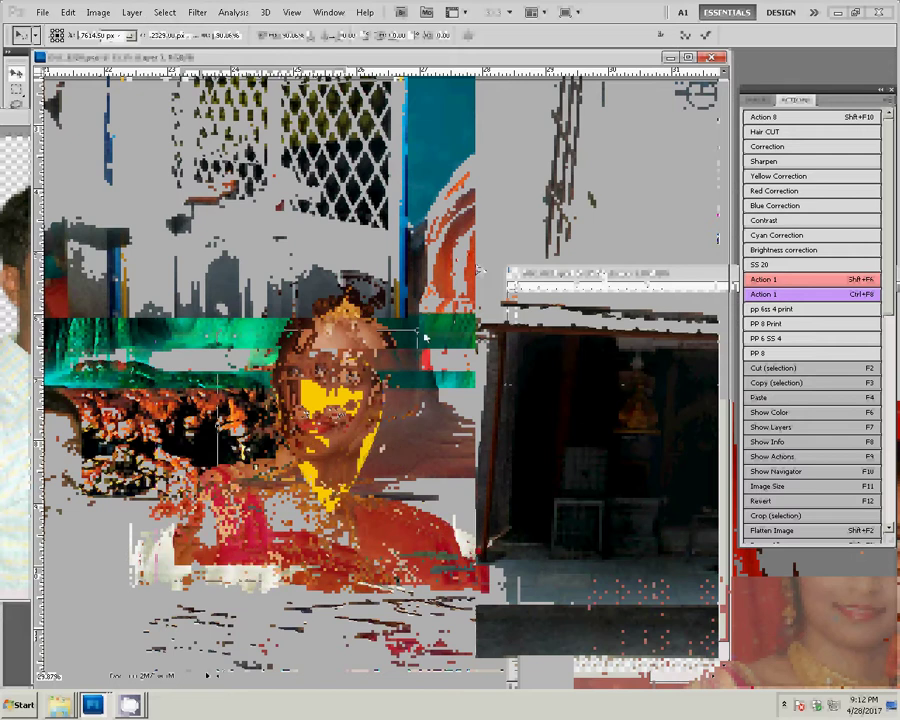
{"action": "left_click_drag", "start_coordinate": [424, 338], "coordinate": [382, 365]}
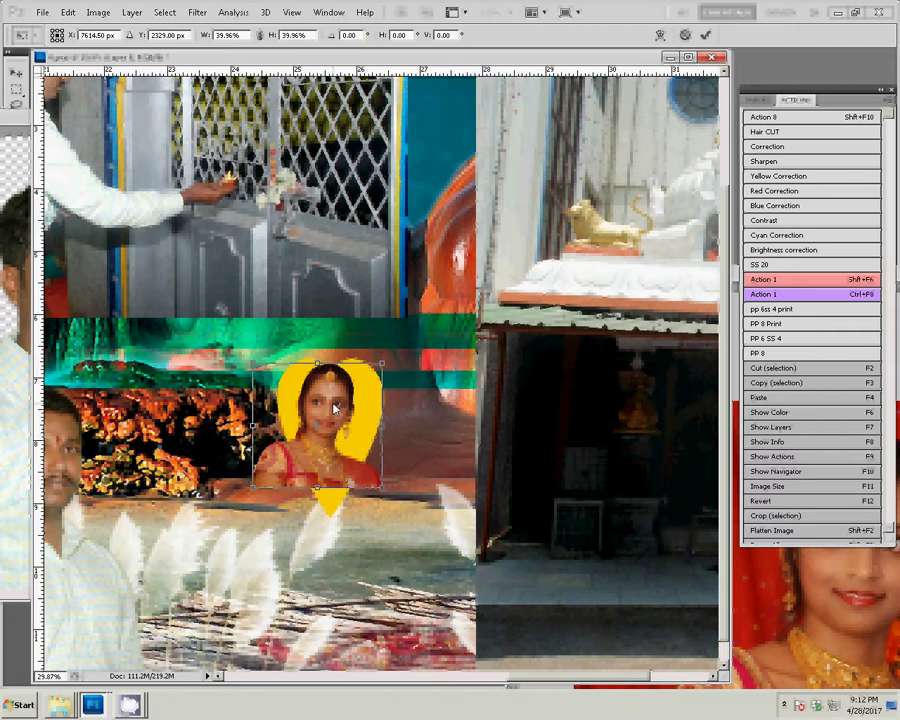
{"action": "left_click_drag", "start_coordinate": [336, 408], "coordinate": [338, 414]}
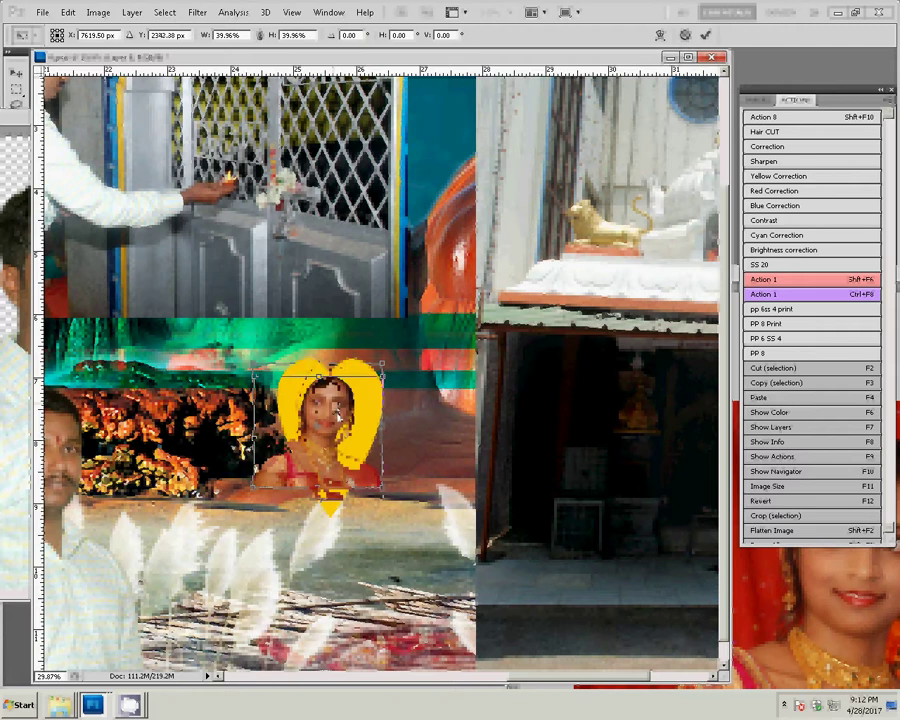
Commit the portrait's transform and set up a 98 px brush at 100% opacity on its layer.
{"action": "left_click", "coordinate": [706, 35]}
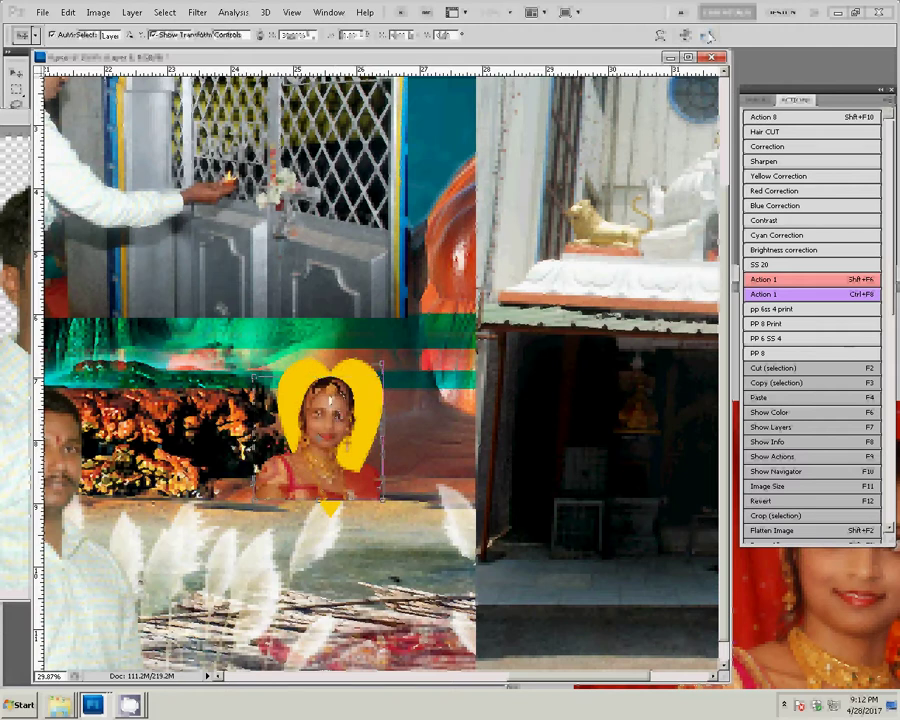
{"action": "left_click", "coordinate": [331, 398]}
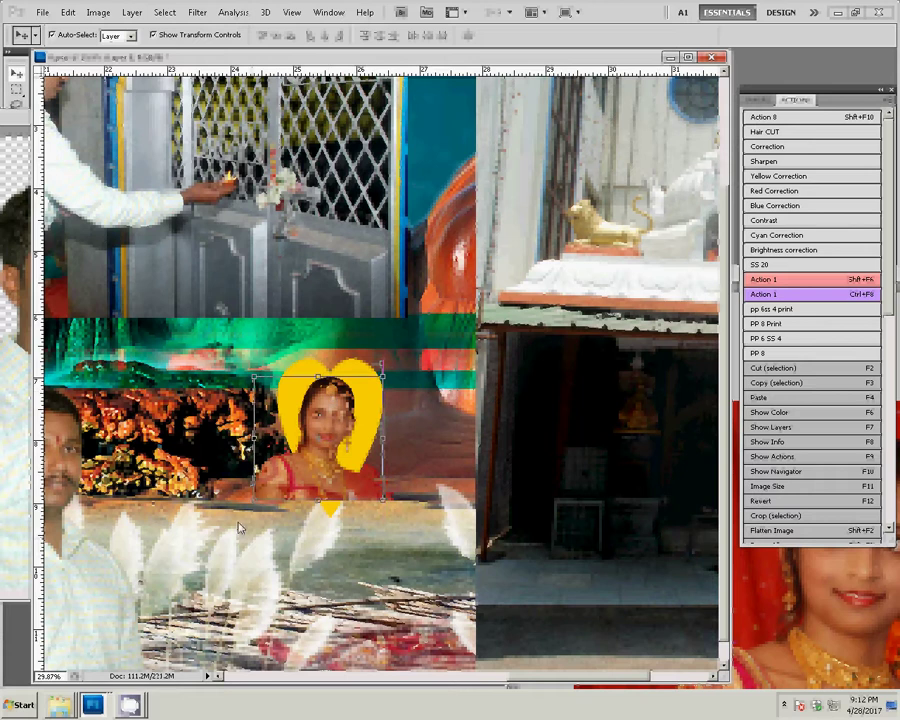
{"action": "key", "text": "b"}
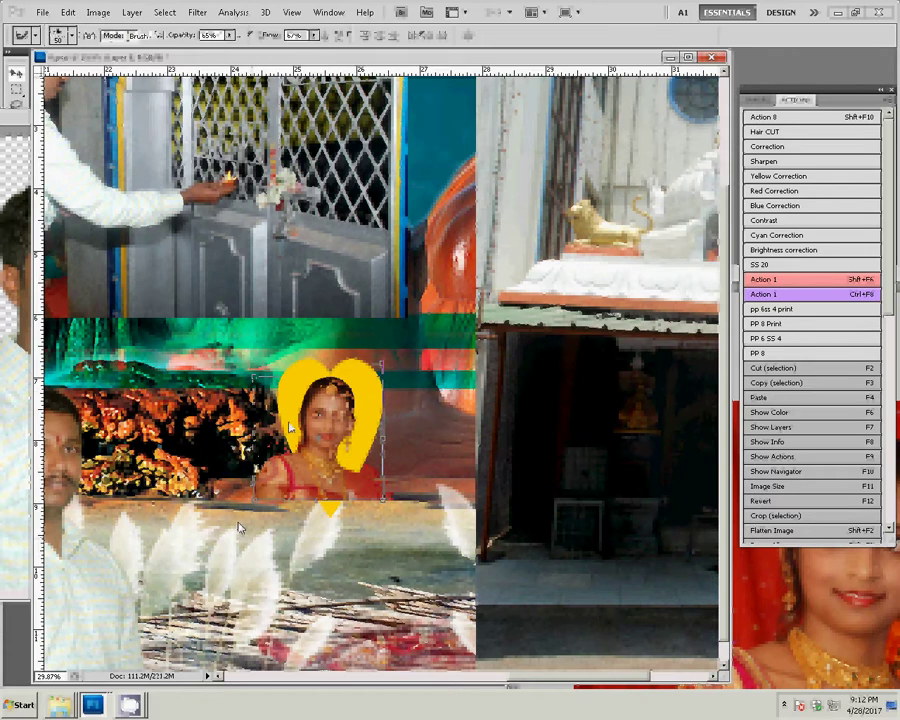
{"action": "right_click", "coordinate": [239, 527]}
{"action": "type", "text": "98"}
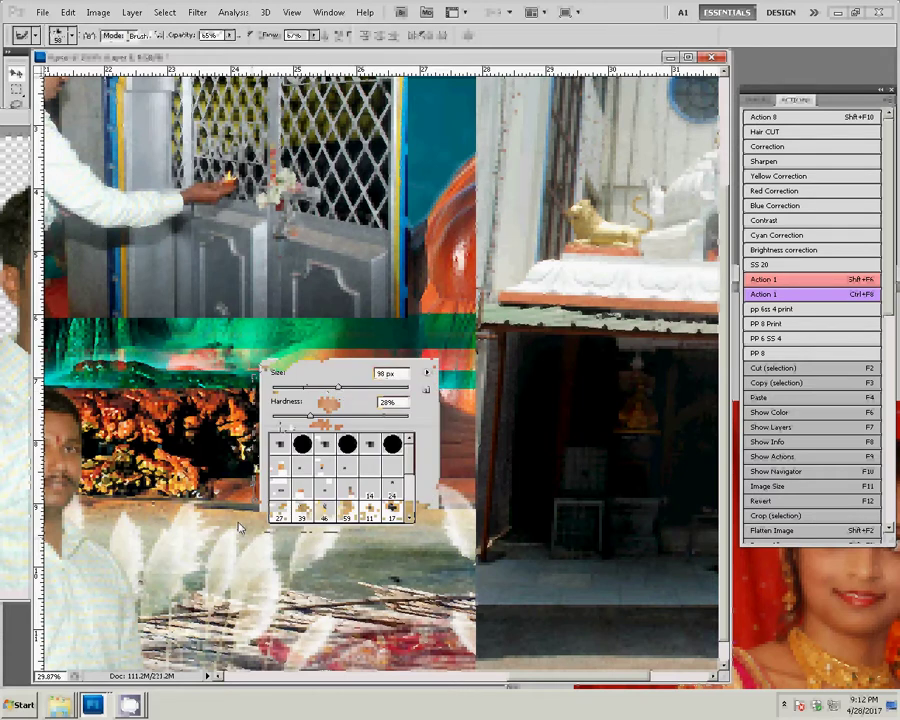
{"action": "key", "text": "Return"}
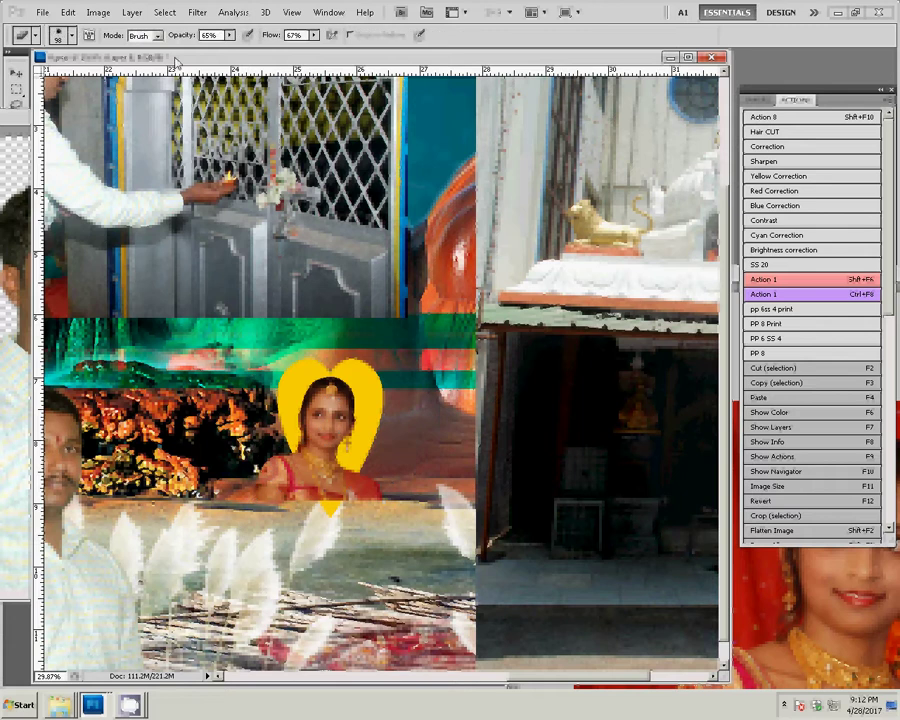
{"action": "left_click", "coordinate": [230, 35]}
{"action": "left_click_drag", "start_coordinate": [233, 47], "coordinate": [262, 47]}
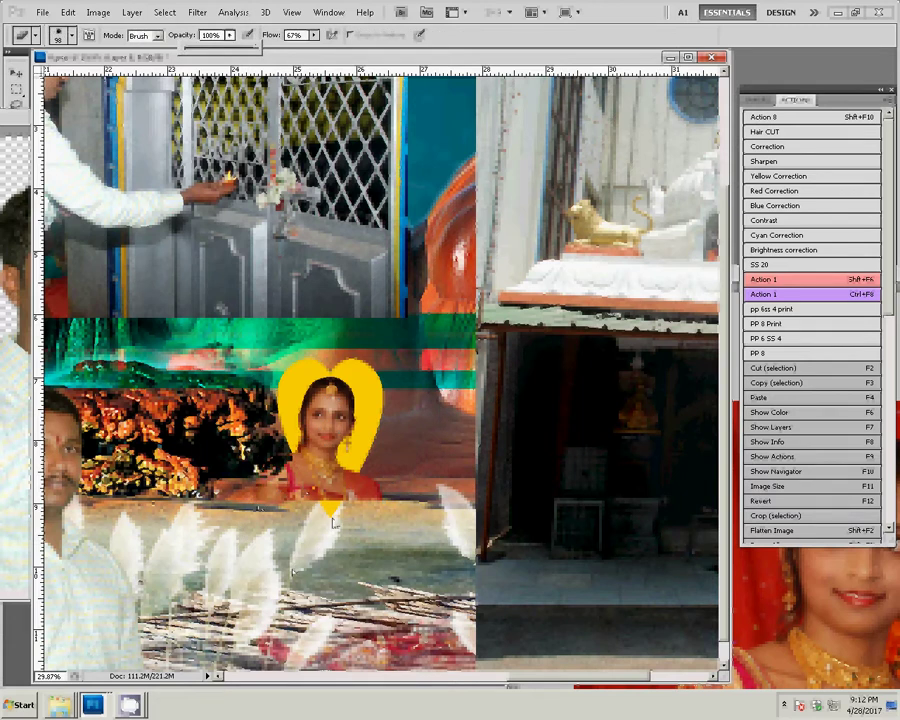
Paint out the red dress below the face, enlarging the brush to about 286 px.
{"action": "left_click", "coordinate": [352, 478]}
{"action": "key", "text": "bracketright"}
{"action": "key", "text": "bracketright"}
{"action": "key", "text": "bracketright"}
{"action": "left_click", "coordinate": [367, 482]}
{"action": "left_click", "coordinate": [757, 101]}
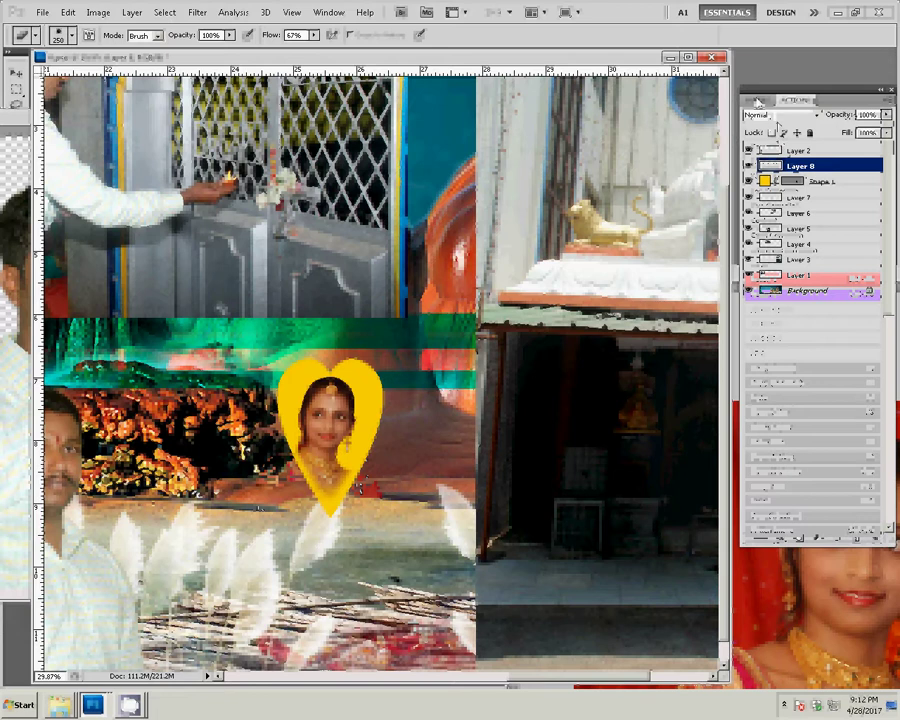
Try Color blending on the portrait layer, then settle on Luminosity.
{"action": "left_click", "coordinate": [780, 115]}
{"action": "left_click", "coordinate": [755, 465]}
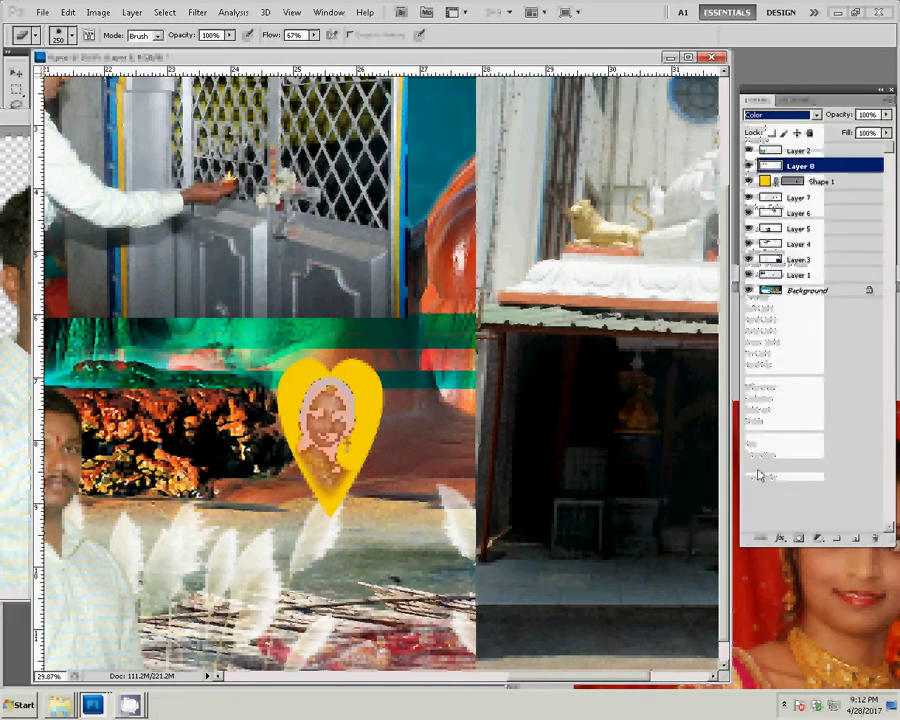
{"action": "left_click", "coordinate": [780, 115]}
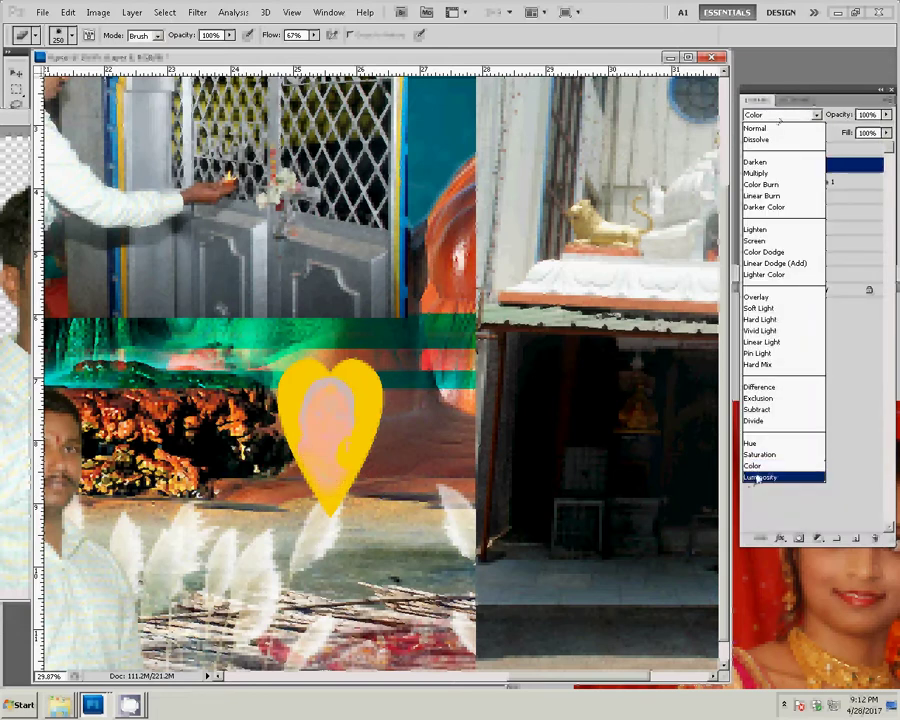
{"action": "left_click", "coordinate": [757, 476]}
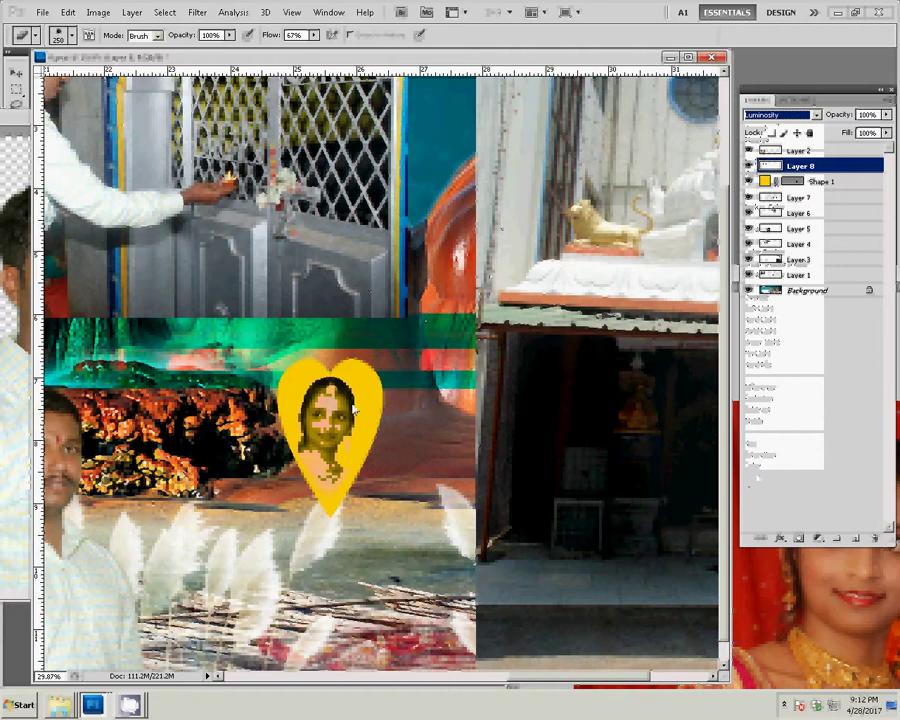
Close the DSC_0030 document without saving and return to the Move tool.
{"action": "left_click", "coordinate": [6, 279]}
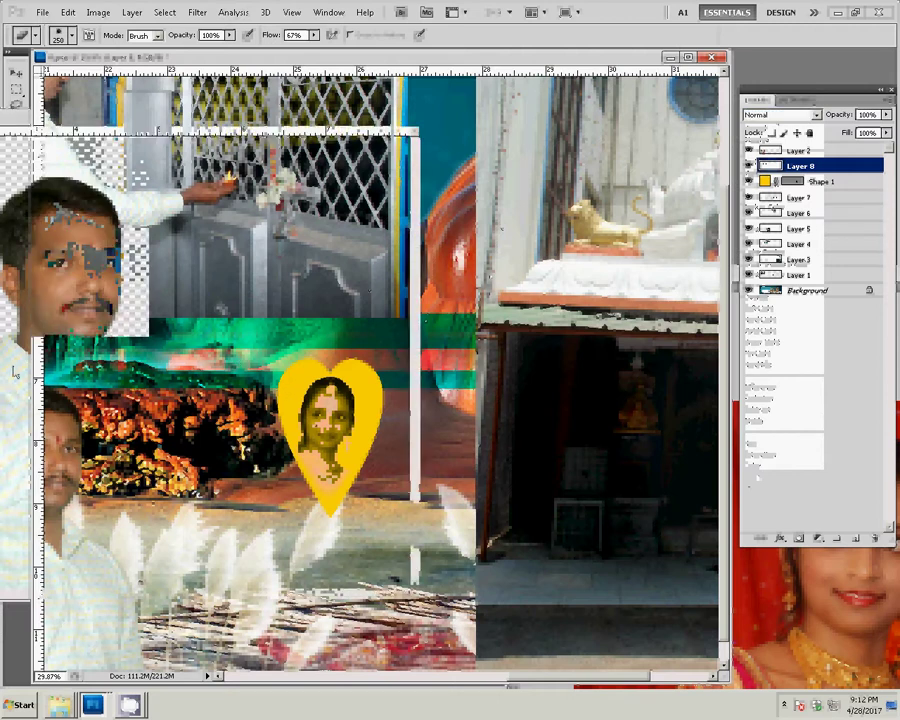
{"action": "left_click", "coordinate": [403, 117]}
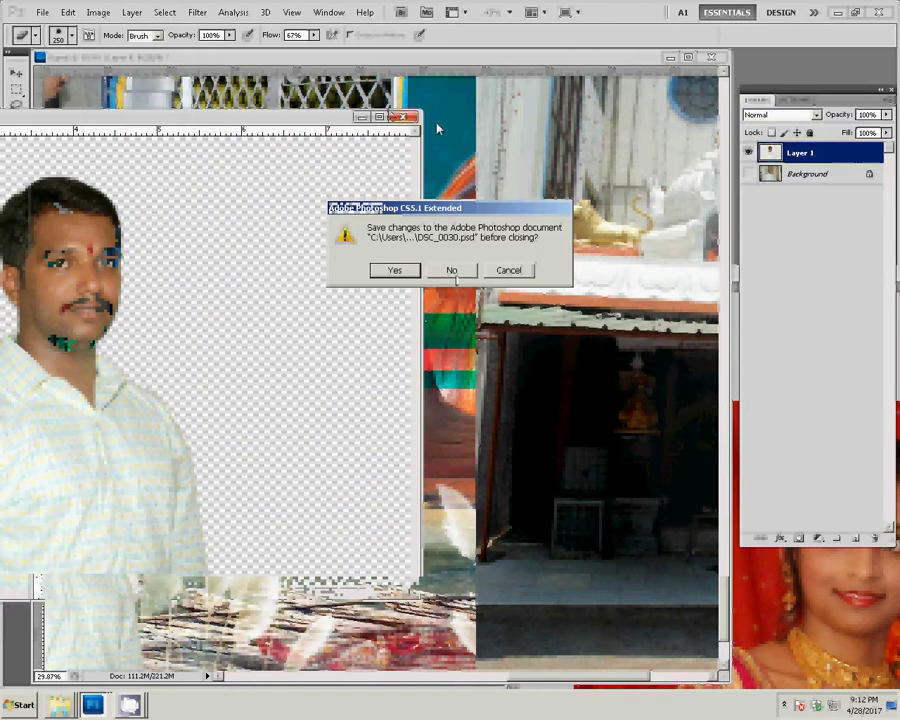
{"action": "left_click", "coordinate": [455, 276]}
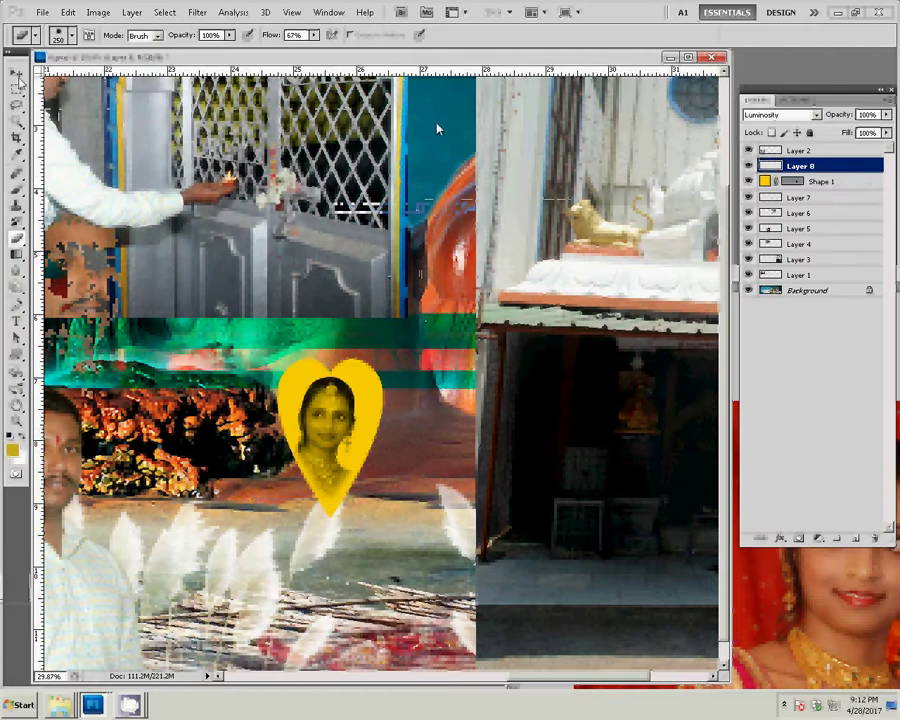
{"action": "key", "text": "v"}
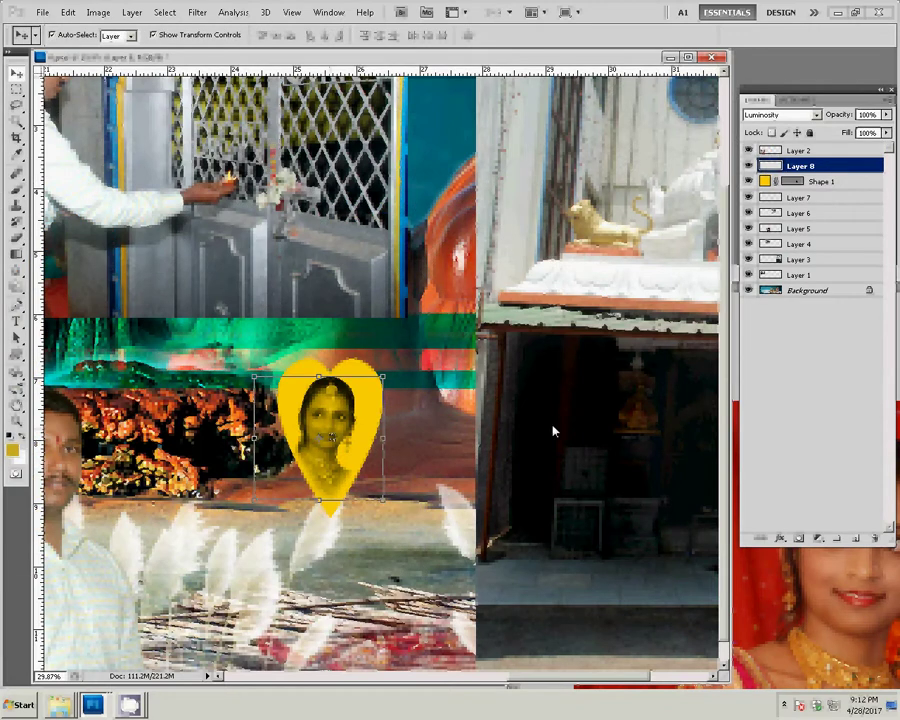
Brighten the portrait's midtones with a Levels adjustment.
{"action": "key", "text": "ctrl+l"}
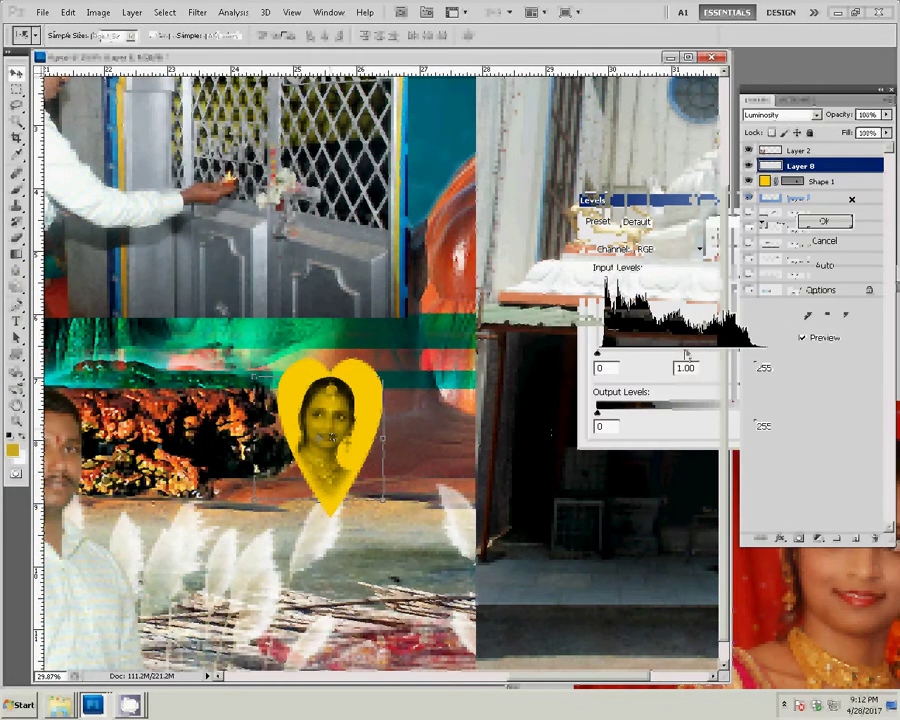
{"action": "left_click_drag", "start_coordinate": [690, 355], "coordinate": [650, 356]}
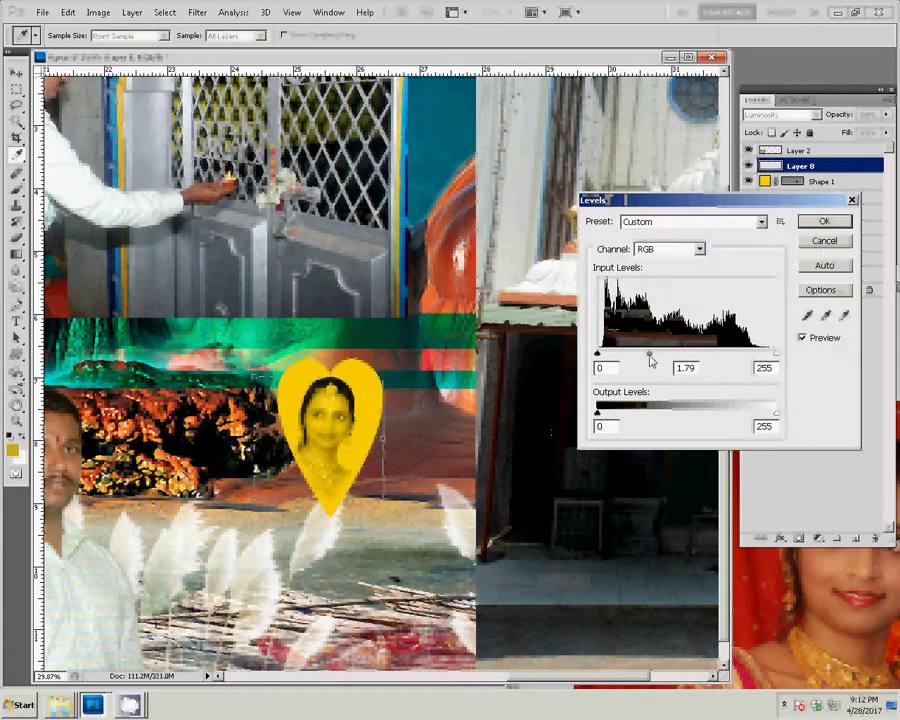
{"action": "left_click", "coordinate": [824, 221]}
Set the portrait layer to Soft Light and zoom in on the yellow heart.
{"action": "key", "text": "v"}
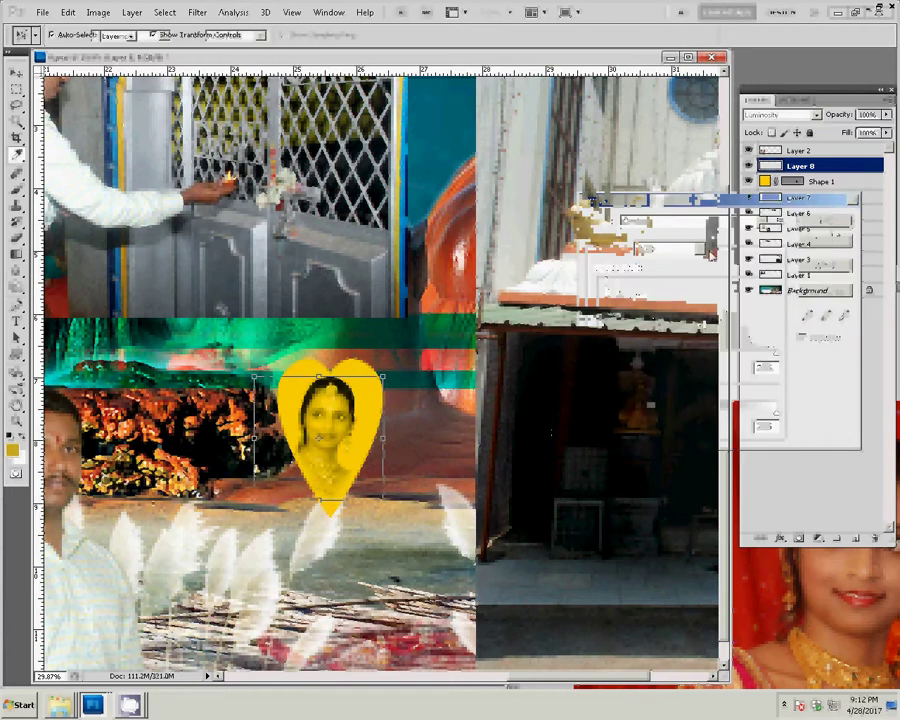
{"action": "left_click", "coordinate": [780, 115]}
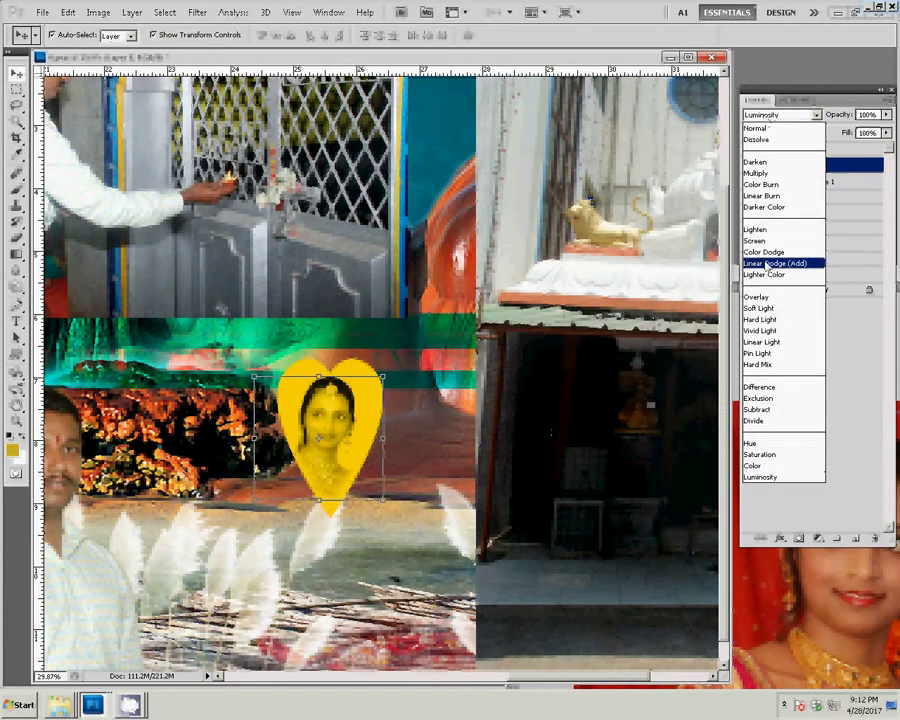
{"action": "left_click", "coordinate": [758, 308]}
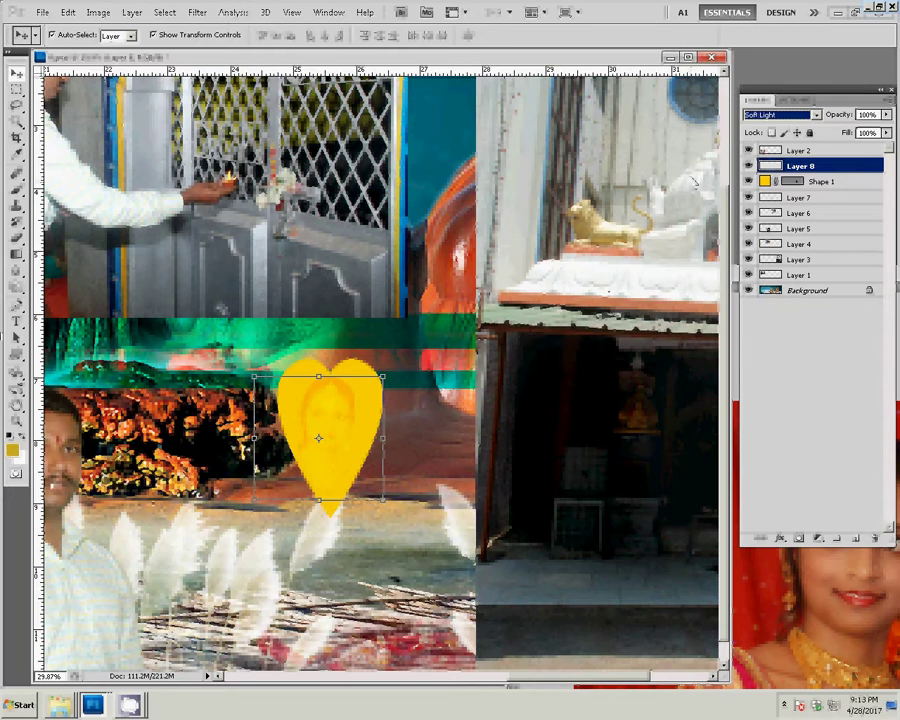
{"action": "key", "text": "z"}
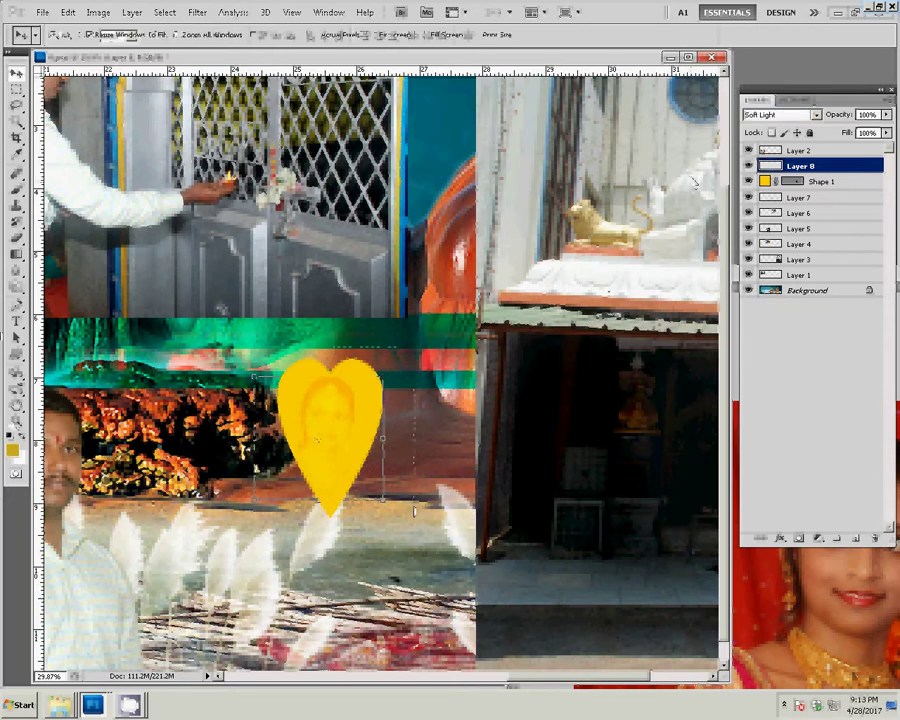
{"action": "left_click_drag", "start_coordinate": [324, 455], "coordinate": [90, 180]}
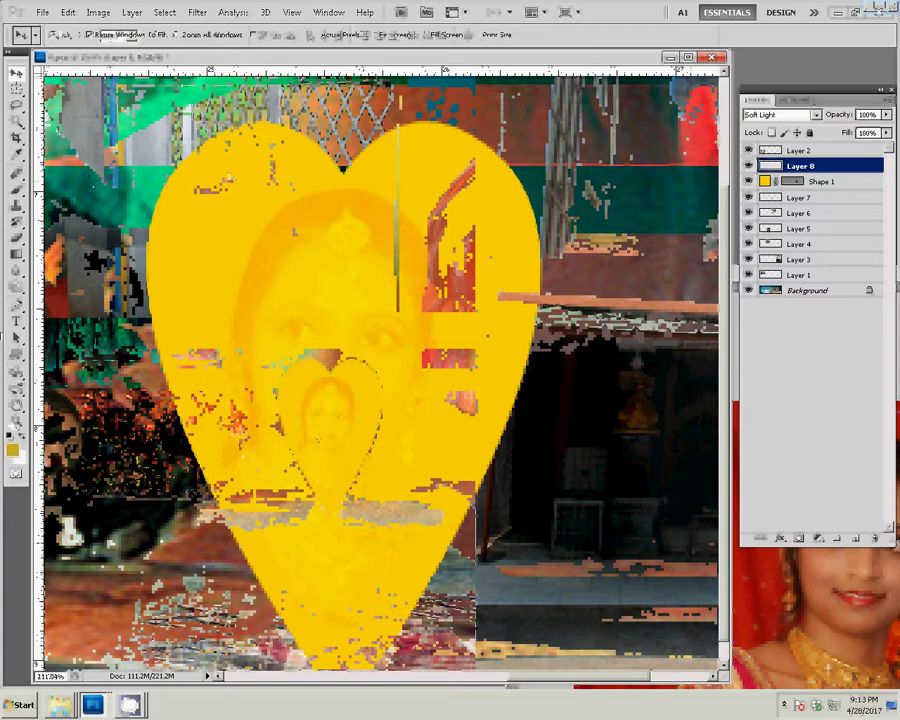
Try the portrait in Lighten, Screen, Multiply, Overlay and Hard Light blend modes.
{"action": "key", "text": "v"}
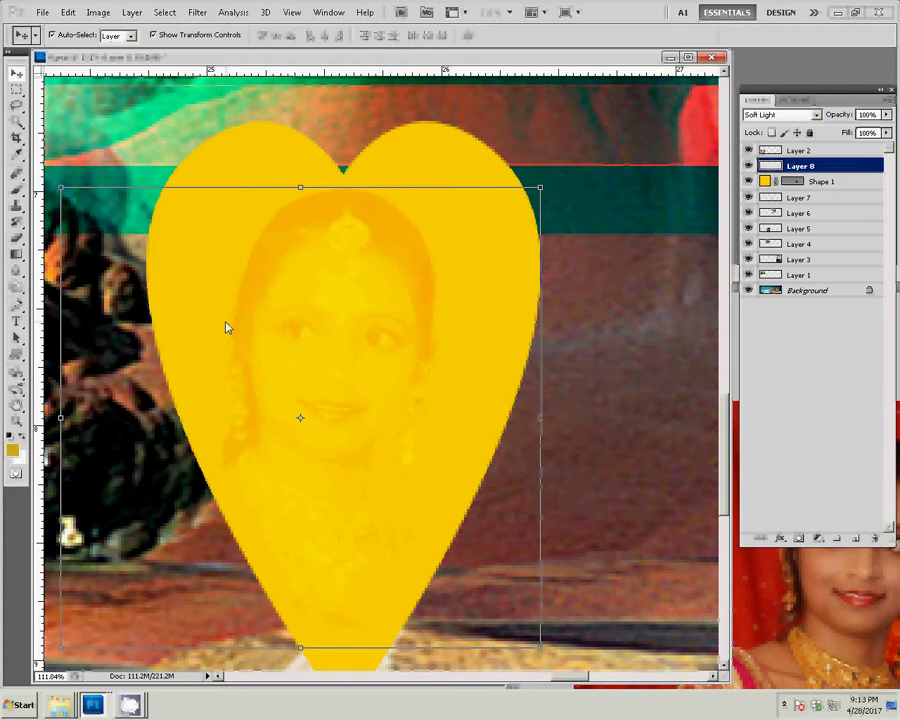
{"action": "left_click", "coordinate": [815, 116]}
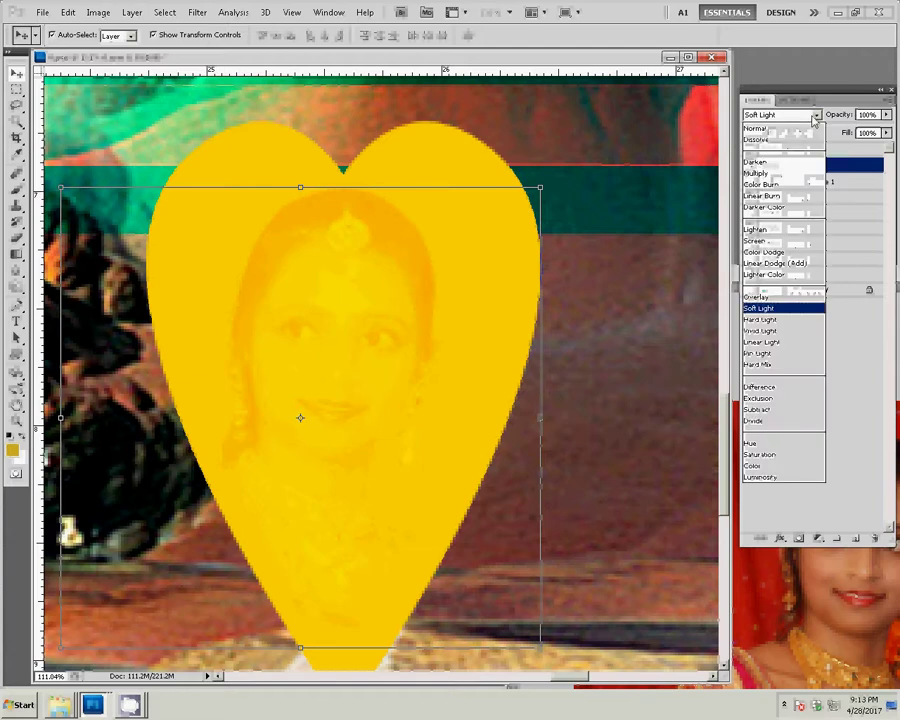
{"action": "left_click", "coordinate": [757, 232]}
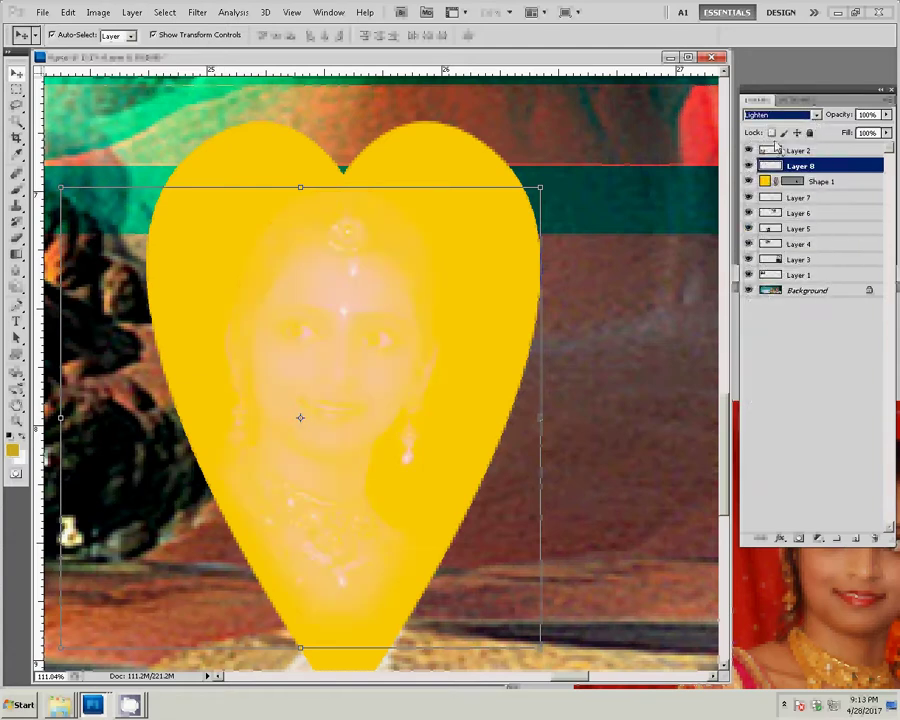
{"action": "left_click", "coordinate": [776, 118]}
{"action": "left_click", "coordinate": [757, 241]}
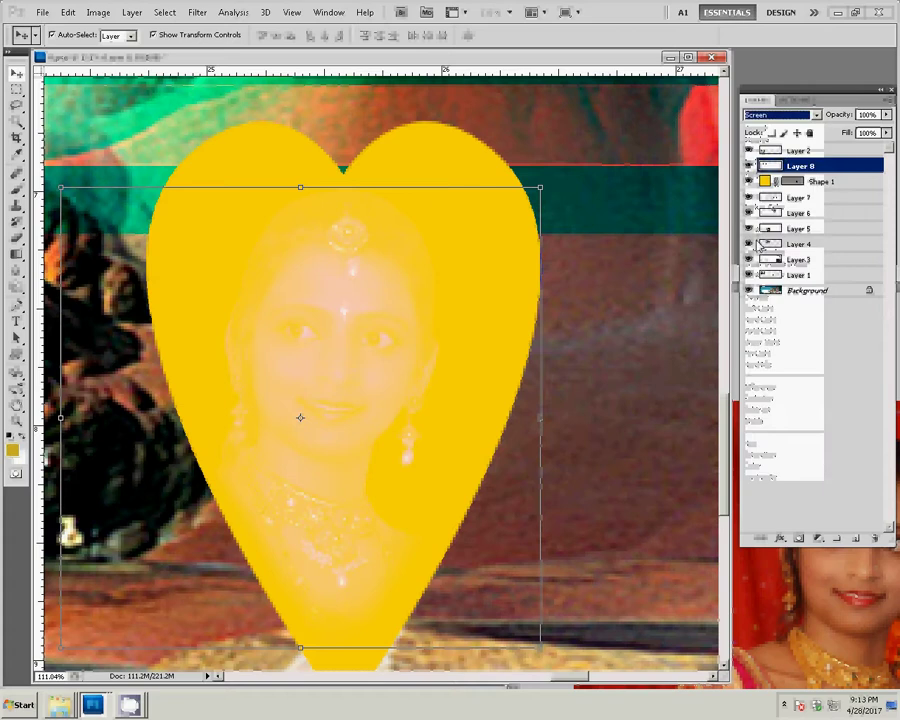
{"action": "left_click", "coordinate": [784, 118]}
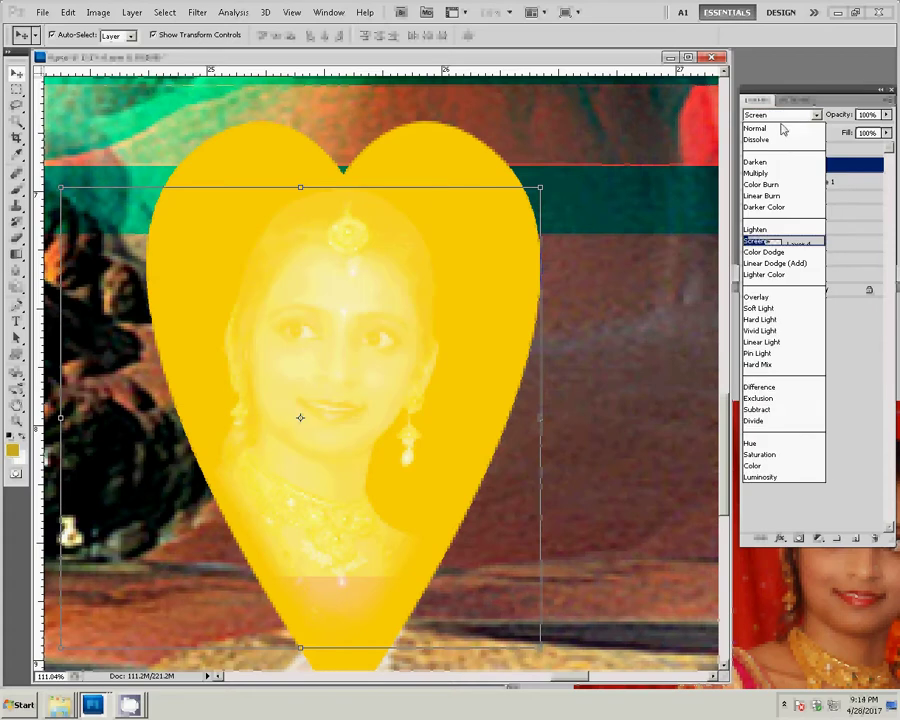
{"action": "left_click", "coordinate": [757, 173]}
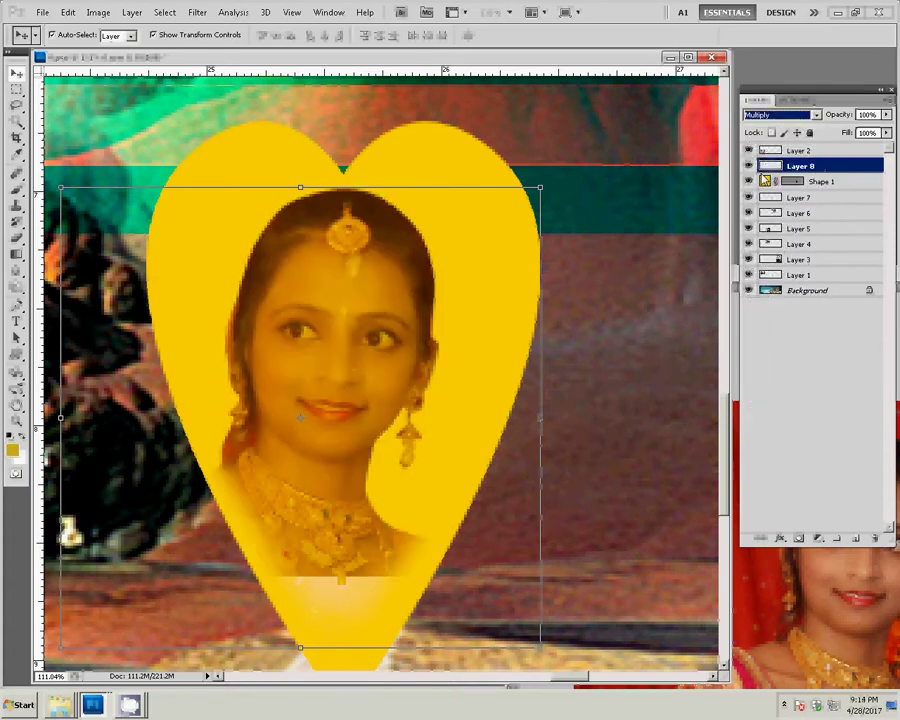
{"action": "left_click", "coordinate": [785, 117]}
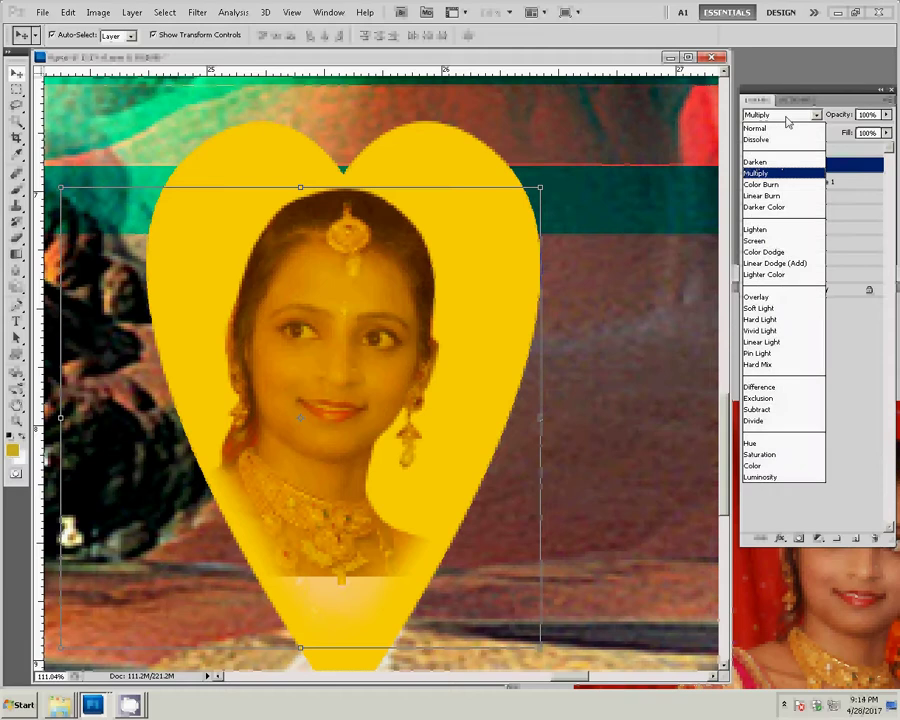
{"action": "left_click", "coordinate": [757, 297]}
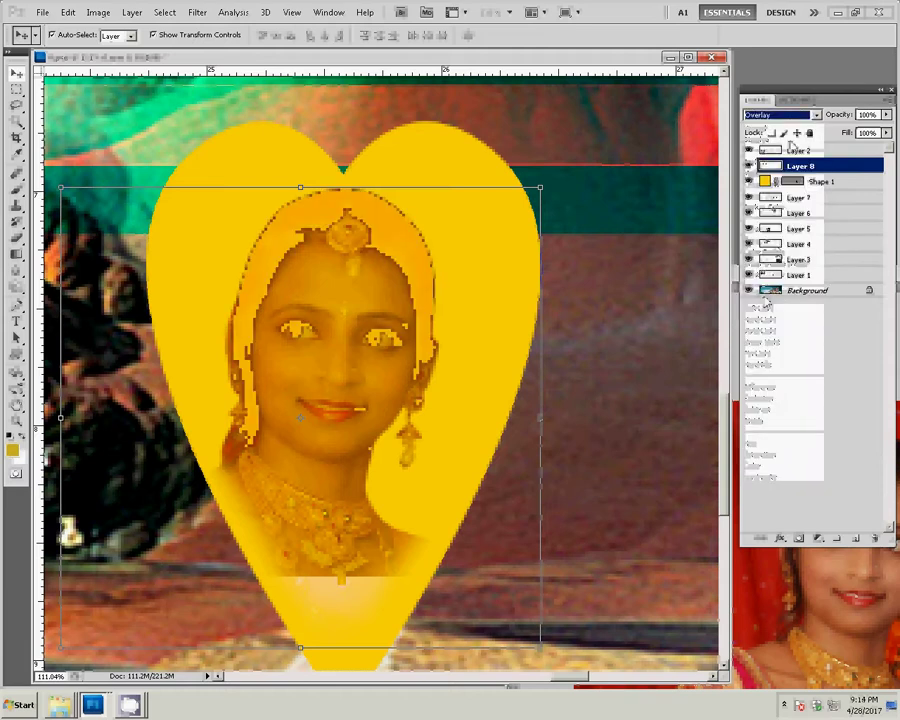
{"action": "left_click", "coordinate": [790, 116]}
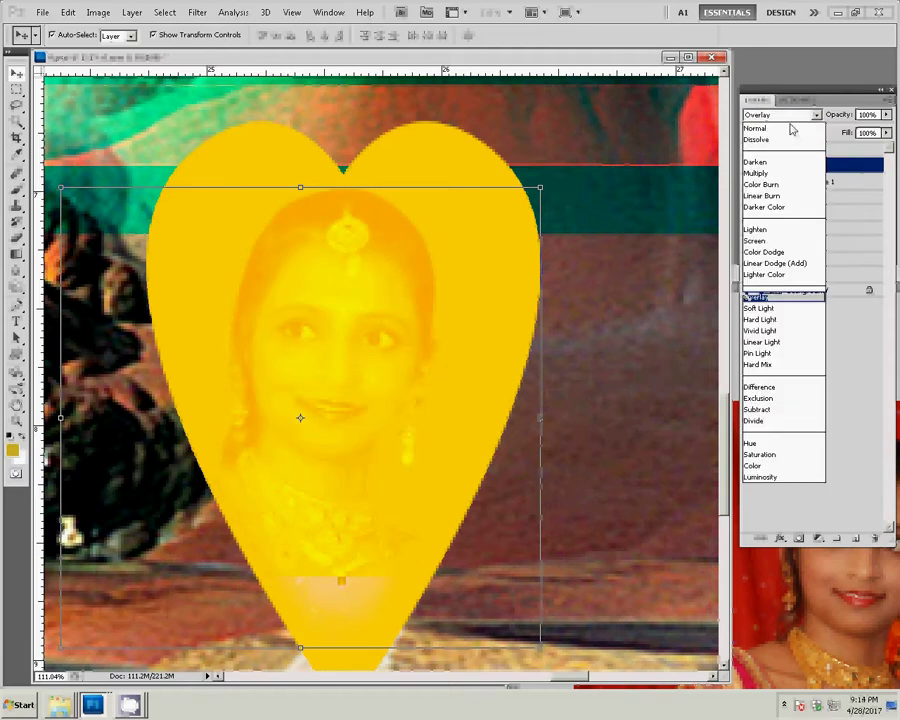
{"action": "left_click", "coordinate": [778, 320]}
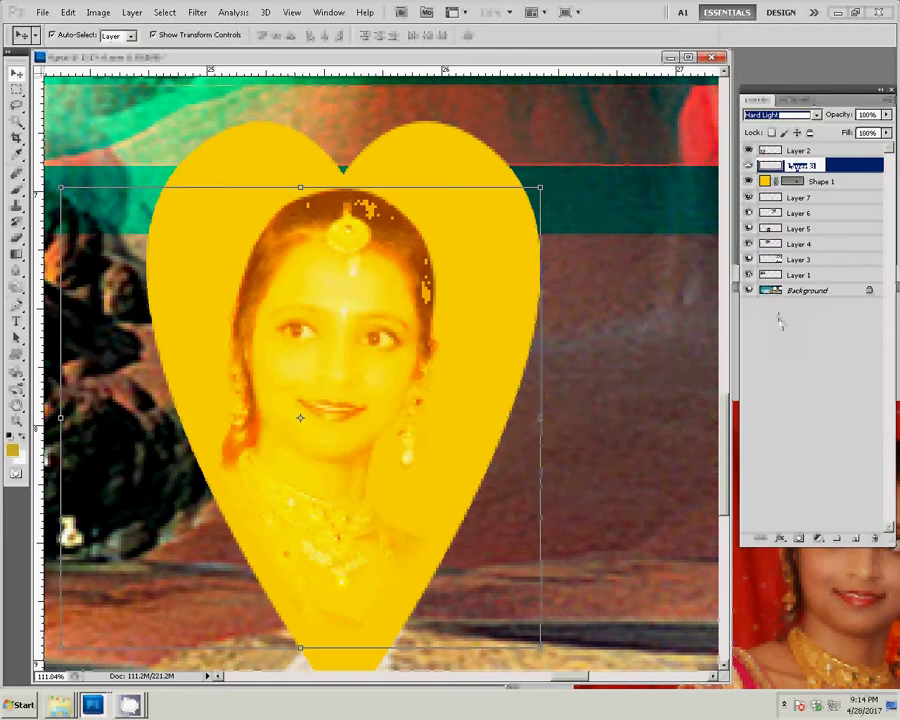
Try Vivid Light, Linear Light, Pin Light and Hard Mix, then settle on Luminosity.
{"action": "left_click", "coordinate": [797, 117]}
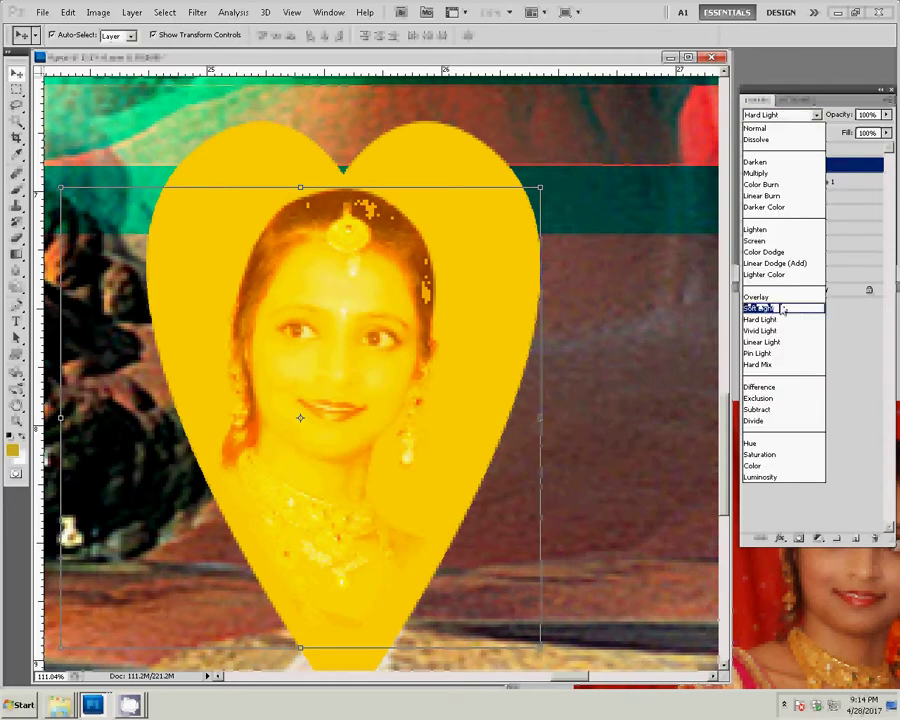
{"action": "left_click", "coordinate": [775, 331]}
{"action": "left_click", "coordinate": [788, 116]}
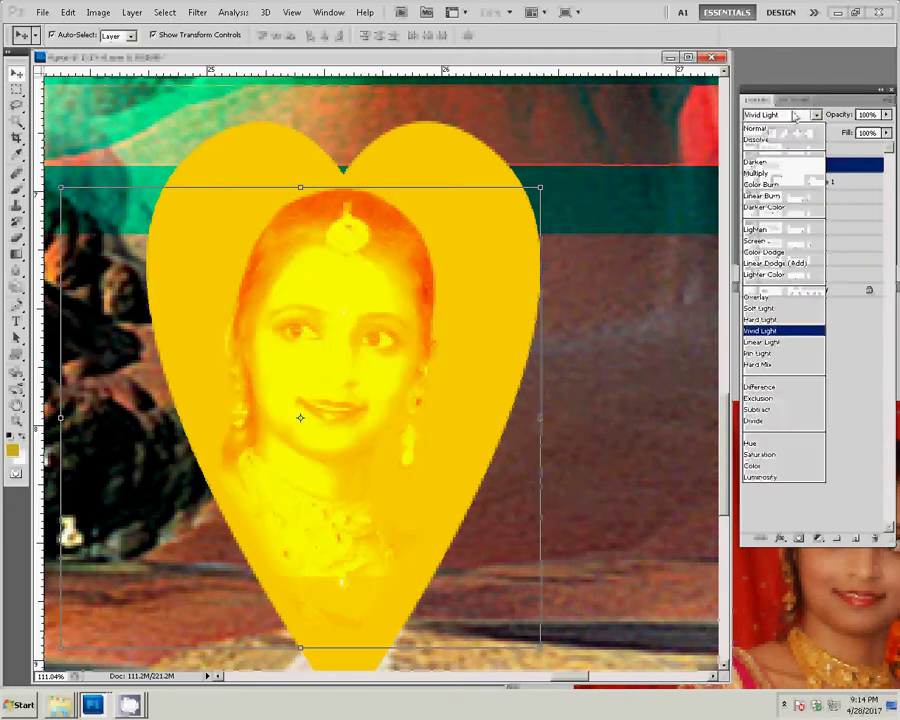
{"action": "left_click", "coordinate": [761, 344]}
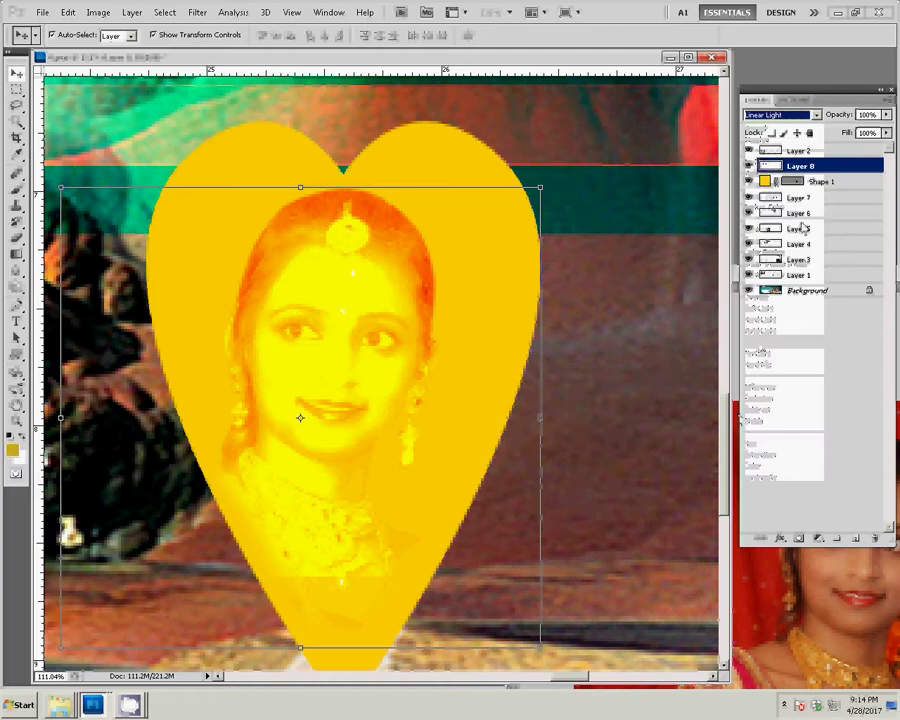
{"action": "left_click", "coordinate": [797, 116]}
{"action": "left_click", "coordinate": [758, 353]}
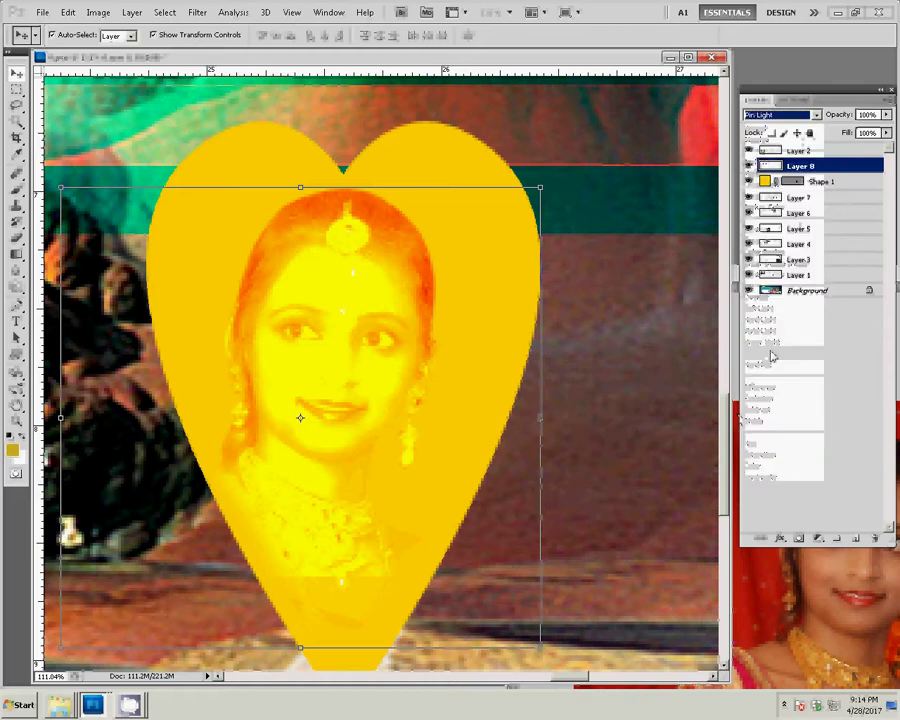
{"action": "left_click", "coordinate": [790, 116]}
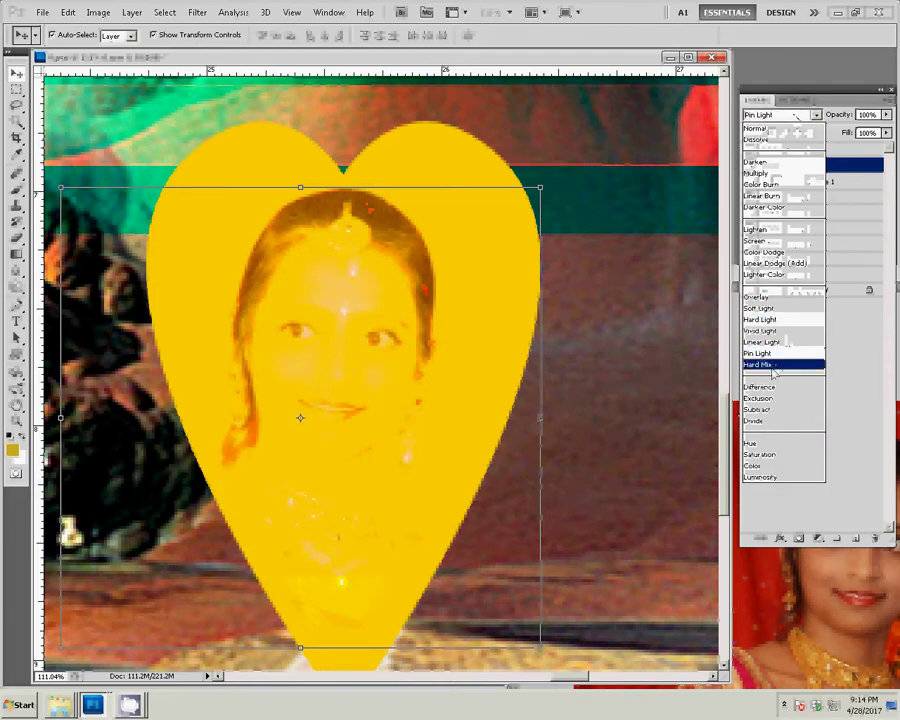
{"action": "left_click", "coordinate": [771, 366]}
{"action": "left_click", "coordinate": [790, 115]}
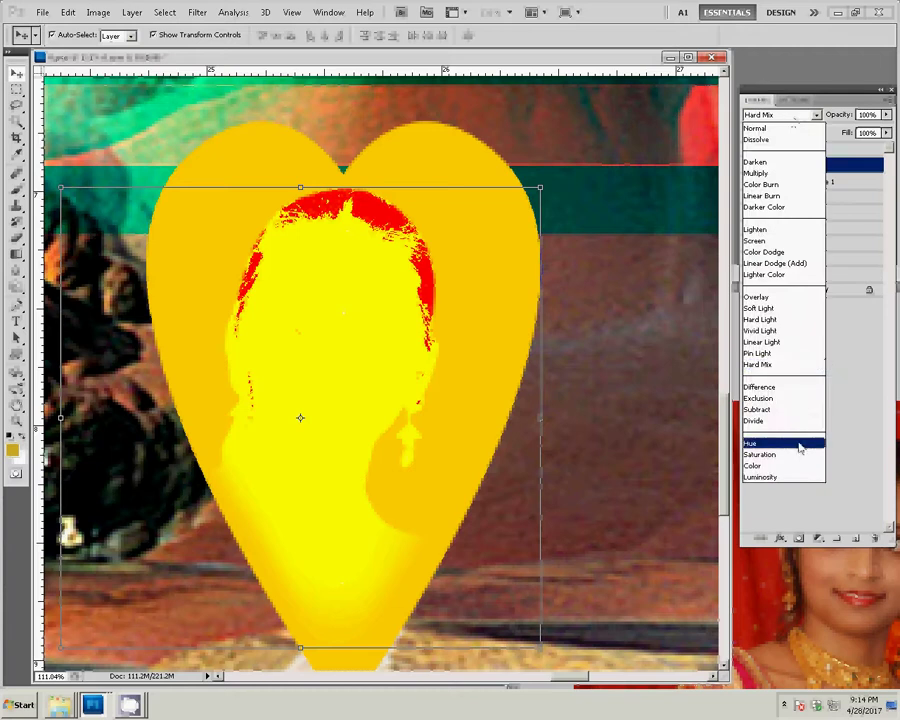
{"action": "left_click", "coordinate": [798, 474]}
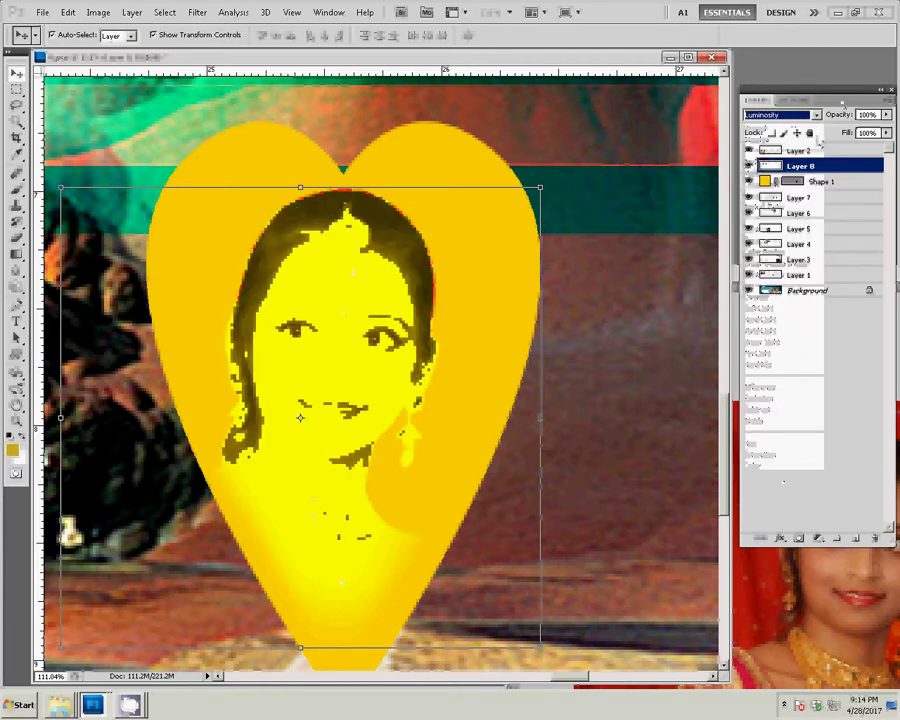
Apply a midtone Color Balance of +100, -66, -51 to the portrait with Preserve Luminosity.
{"action": "key", "text": "ctrl+b"}
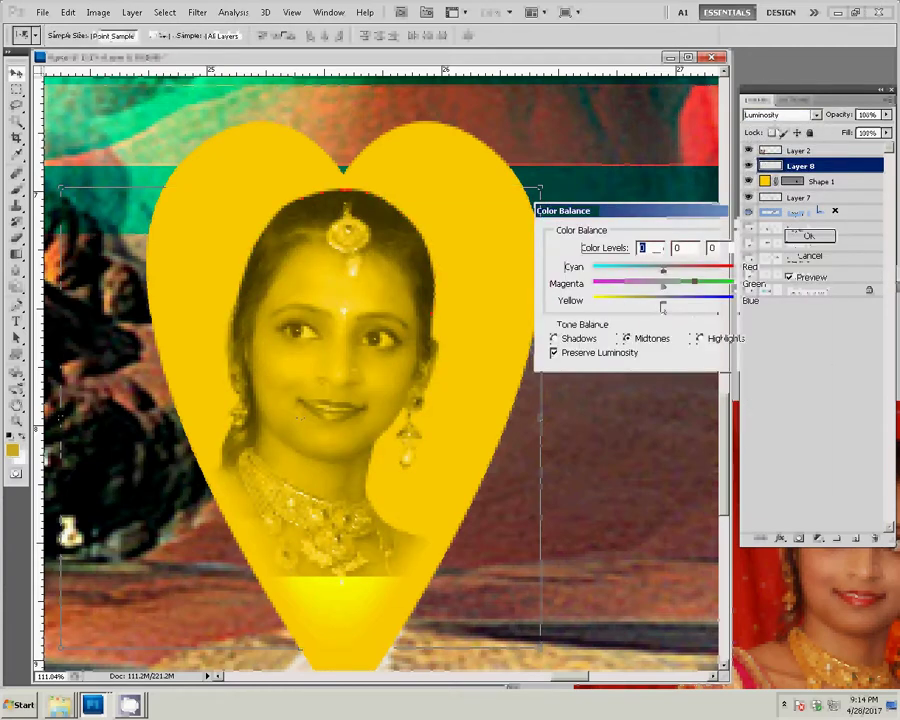
{"action": "mouse_move", "coordinate": [663, 303]}
{"action": "left_mouse_down"}
{"action": "mouse_move", "coordinate": [628, 305]}
{"action": "mouse_move", "coordinate": [620, 290]}
{"action": "mouse_move", "coordinate": [735, 272]}
{"action": "left_mouse_up"}
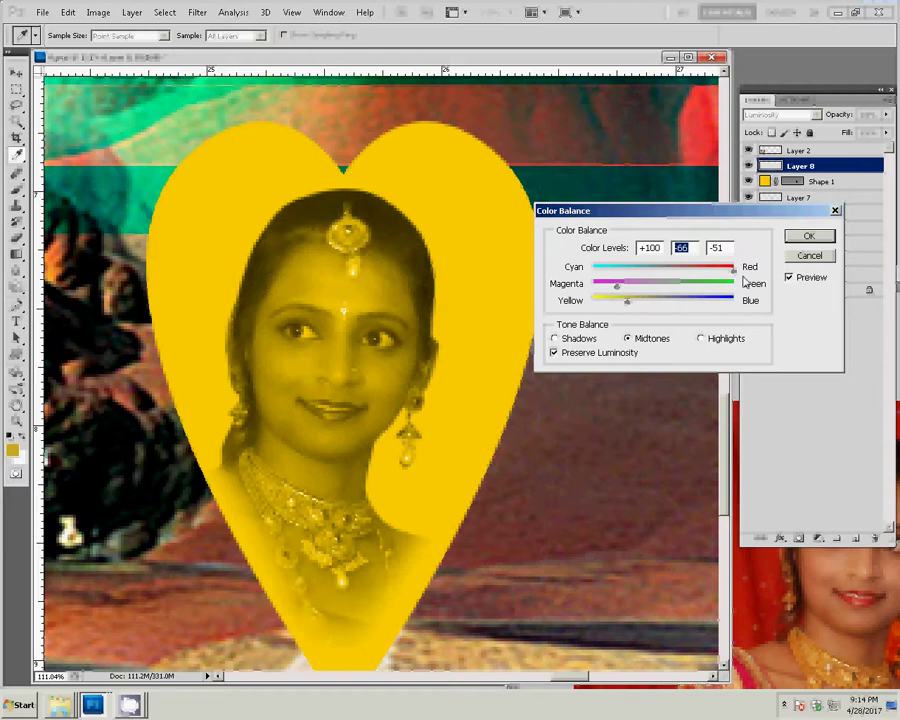
{"action": "left_click", "coordinate": [809, 236]}
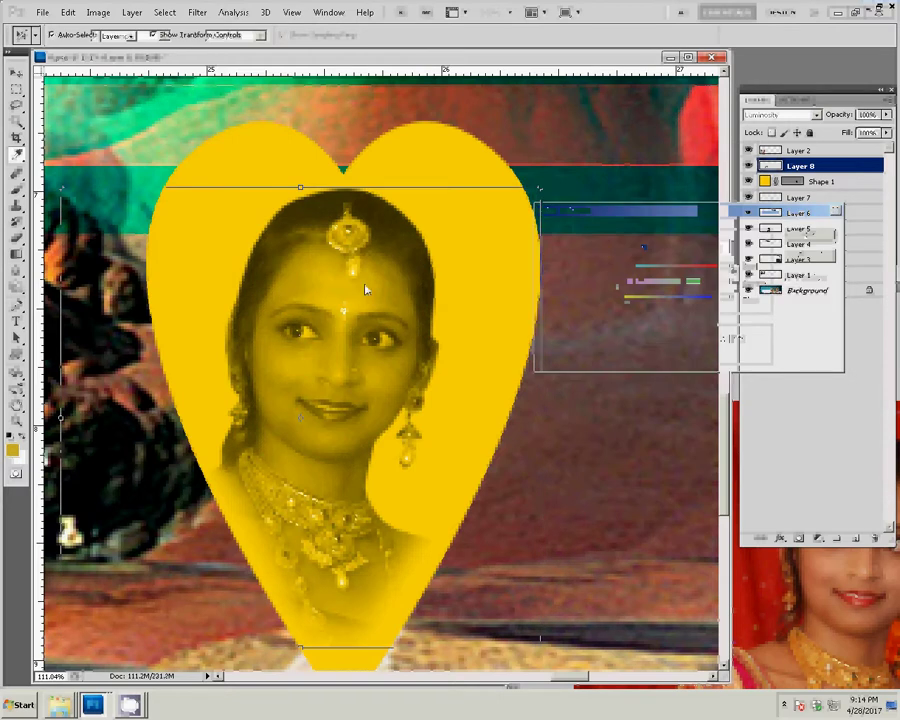
Zoom out to the full page and give Layer 1 a magenta fb04b8 Stroke effect.
{"action": "key", "text": "z"}
{"action": "right_click", "coordinate": [378, 306]}
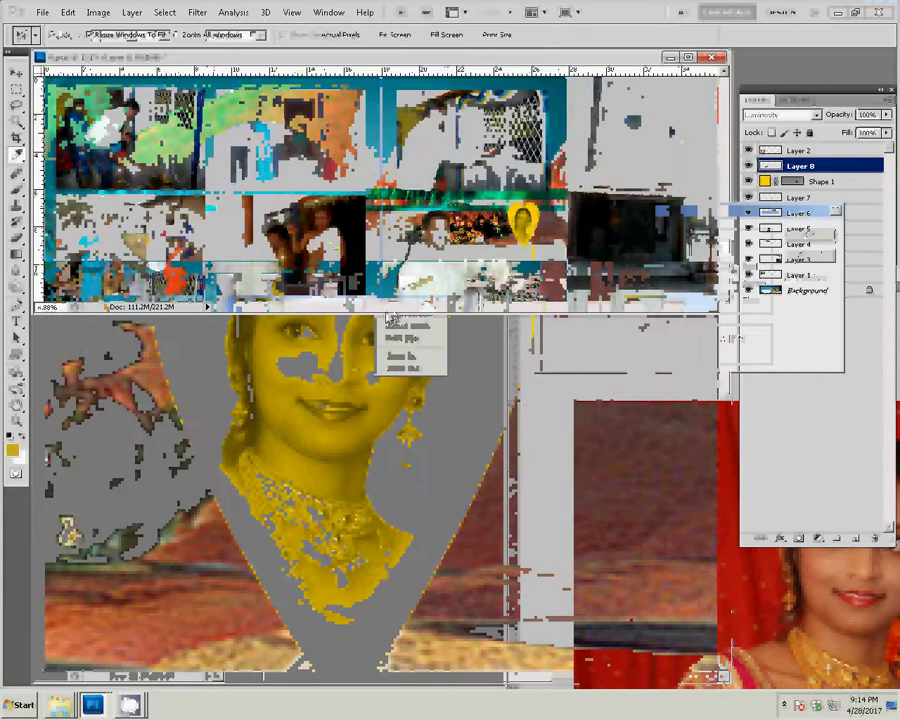
{"action": "left_click", "coordinate": [230, 320]}
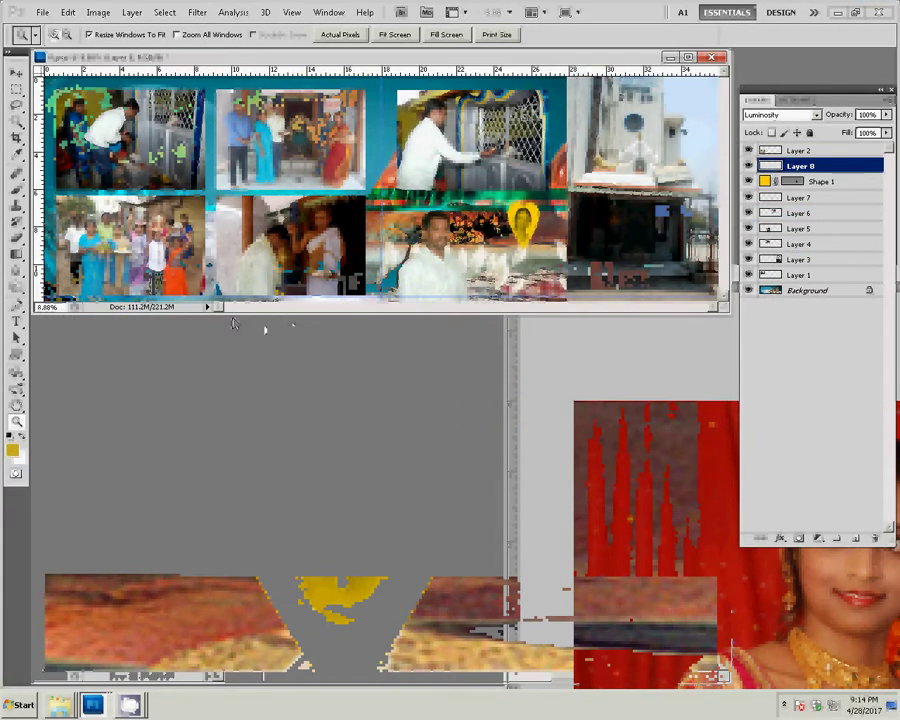
{"action": "key", "text": "v"}
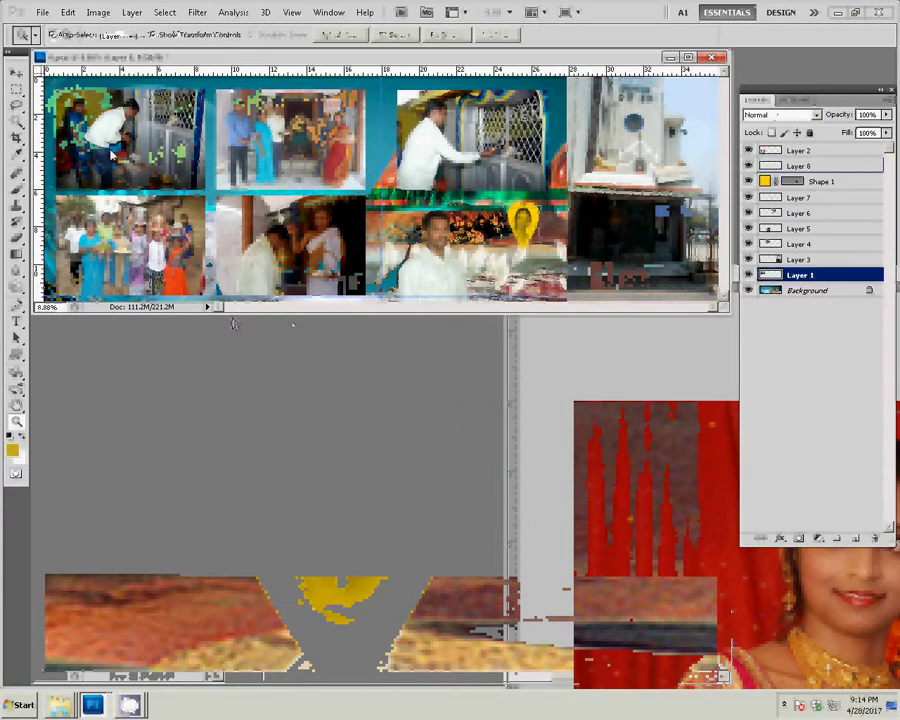
{"action": "left_click", "coordinate": [781, 538]}
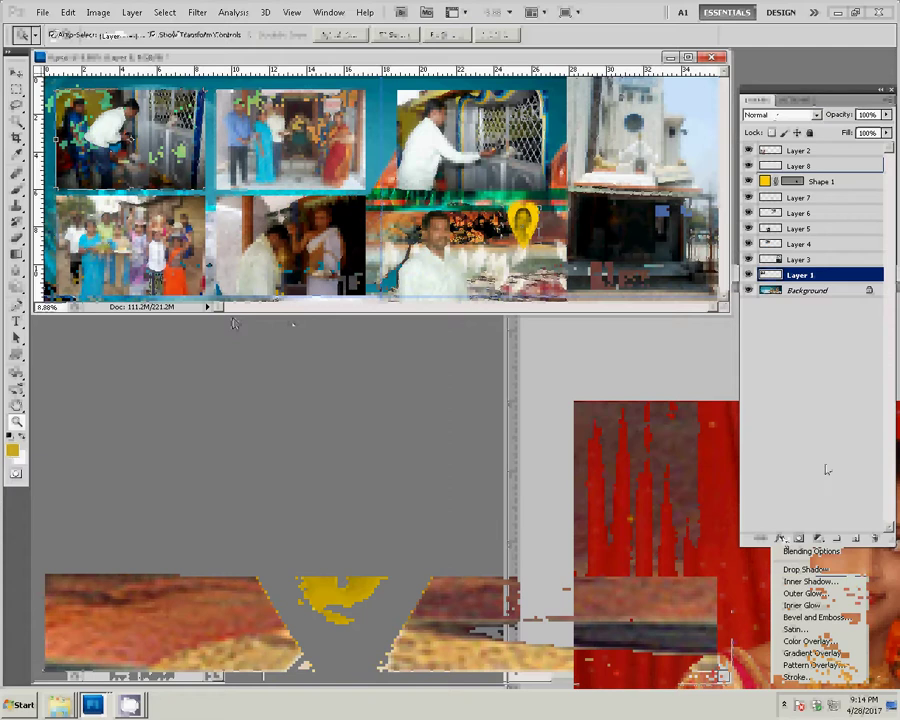
{"action": "left_click", "coordinate": [808, 678]}
{"action": "left_click", "coordinate": [440, 330]}
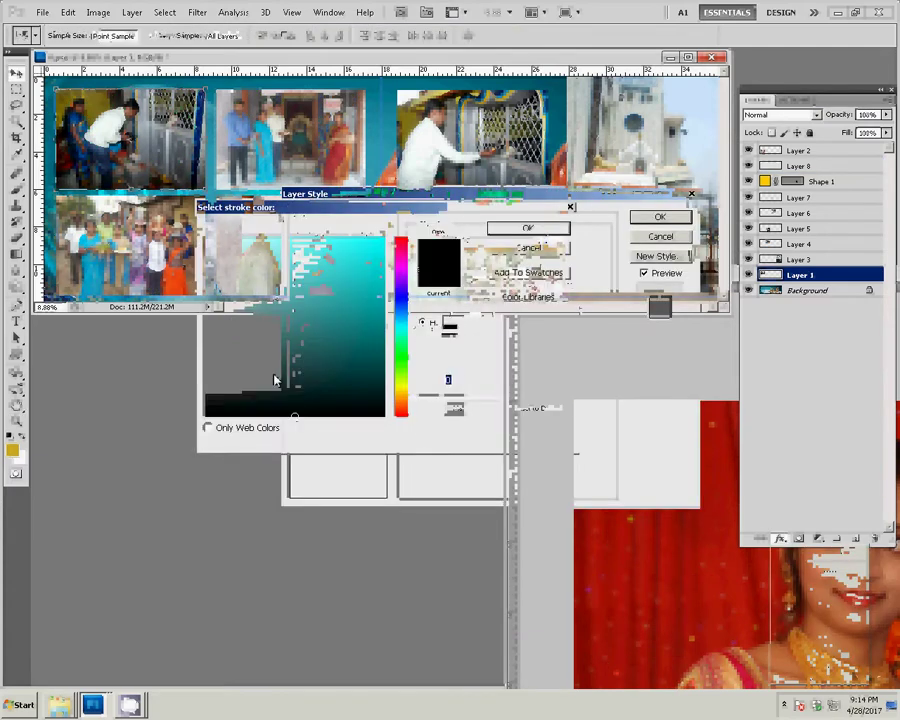
{"action": "left_click", "coordinate": [400, 259]}
{"action": "left_click", "coordinate": [381, 241]}
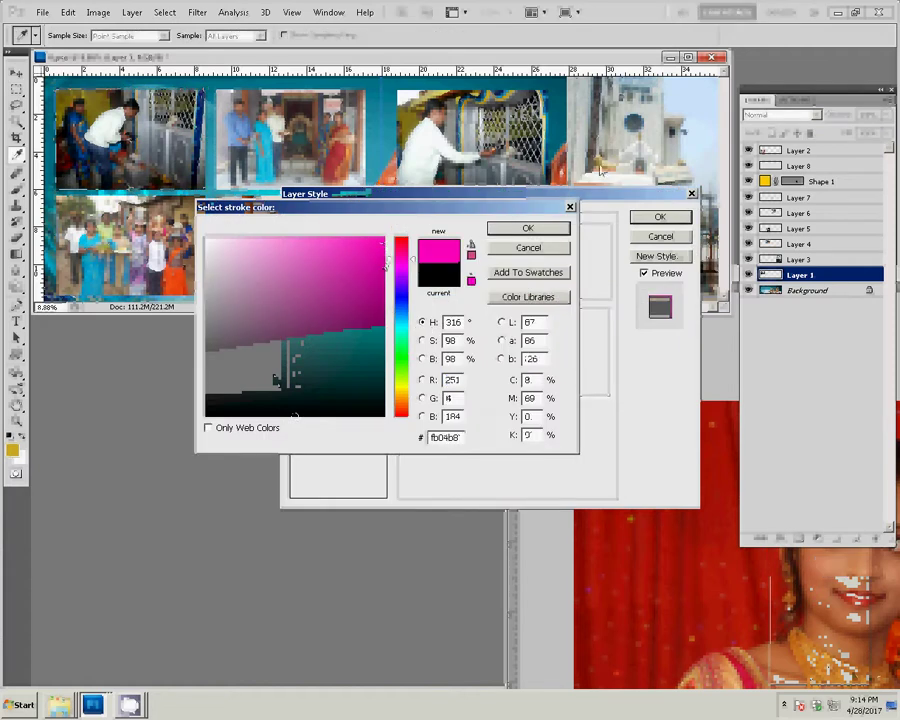
{"action": "left_click", "coordinate": [562, 226]}
{"action": "type", "text": "22"}
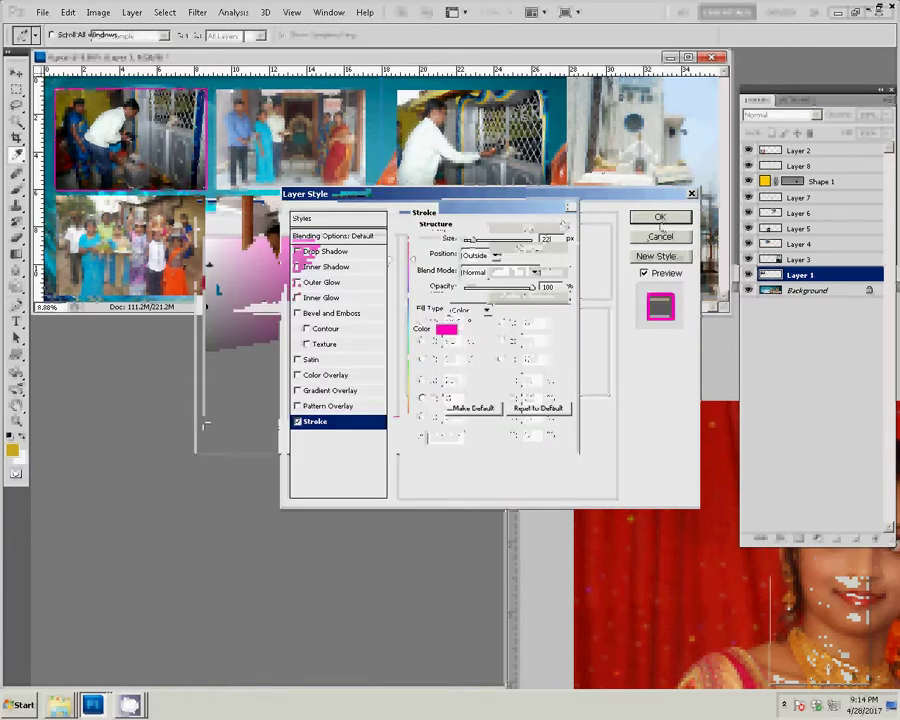
{"action": "left_click", "coordinate": [660, 217]}
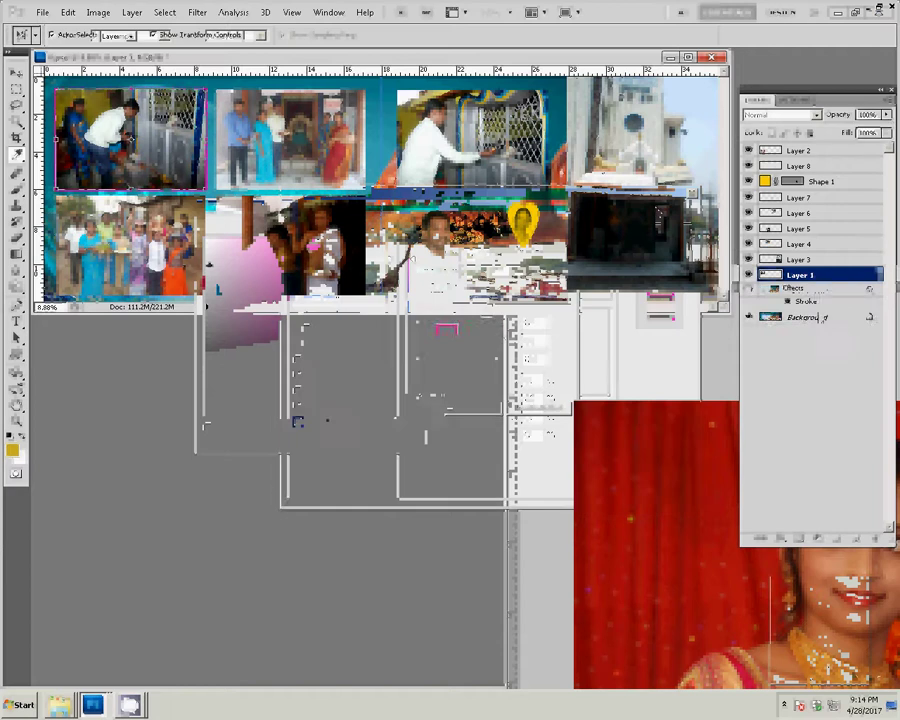
Copy Layer 1's stroke style and paste it onto Layers 2 and 4.
{"action": "right_click", "coordinate": [789, 275]}
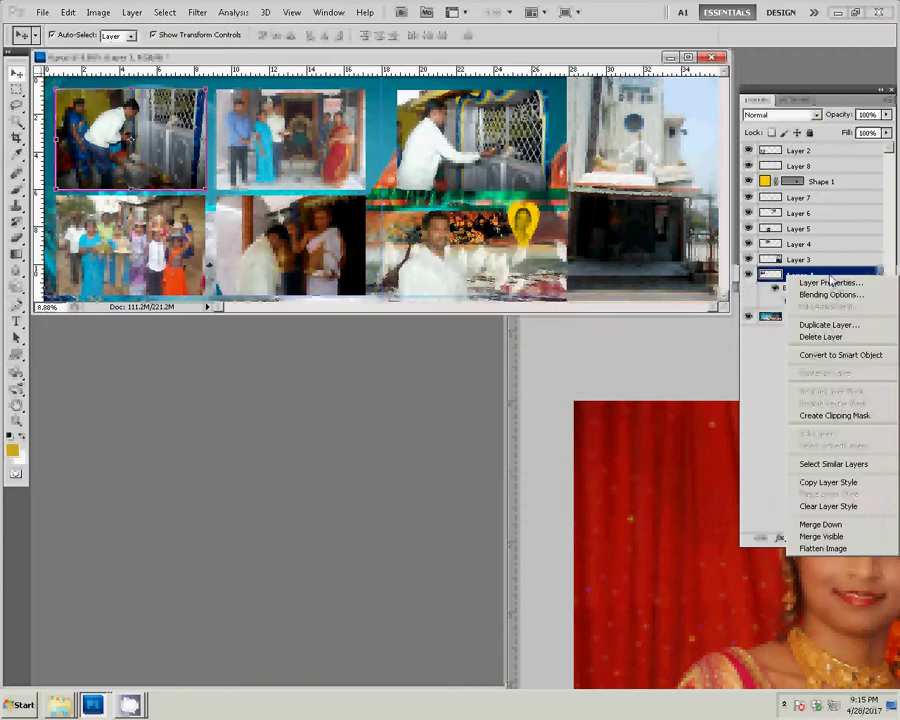
{"action": "left_click", "coordinate": [828, 482]}
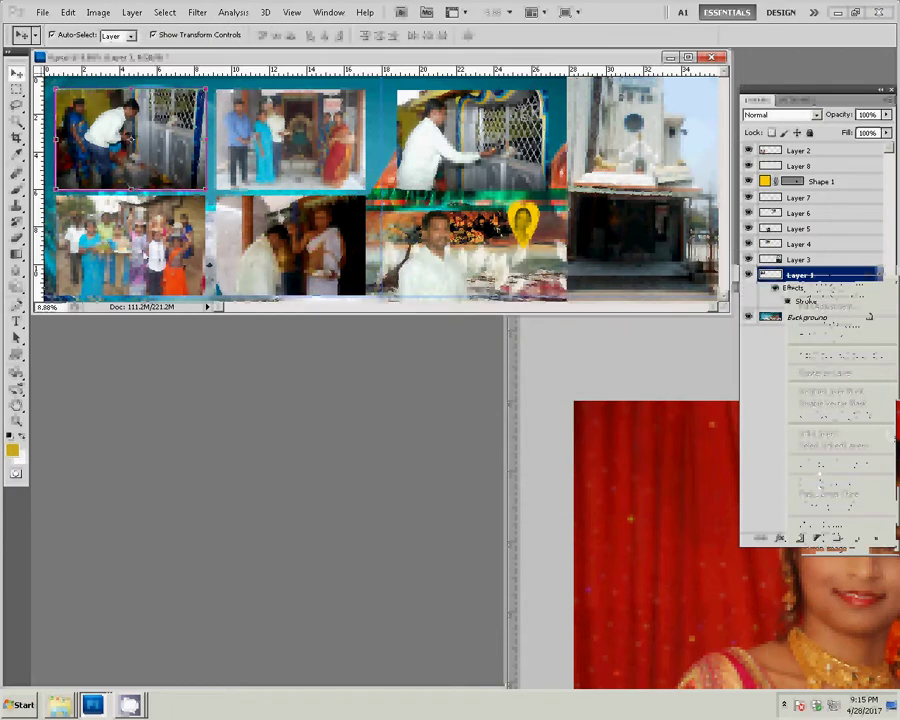
{"action": "left_click", "coordinate": [800, 150]}
{"action": "right_click", "coordinate": [820, 152]}
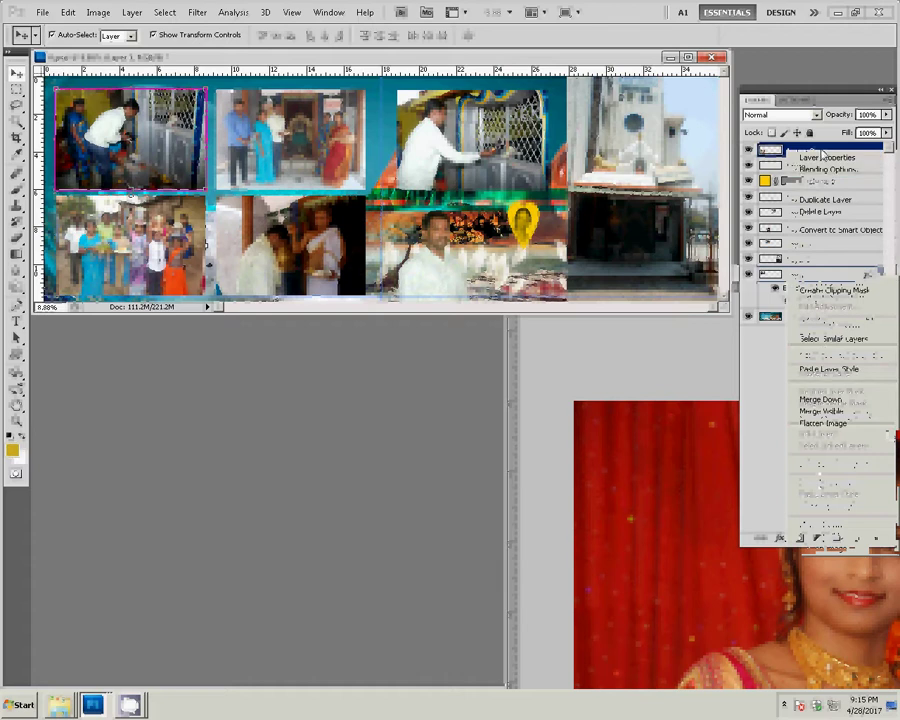
{"action": "left_click", "coordinate": [820, 370]}
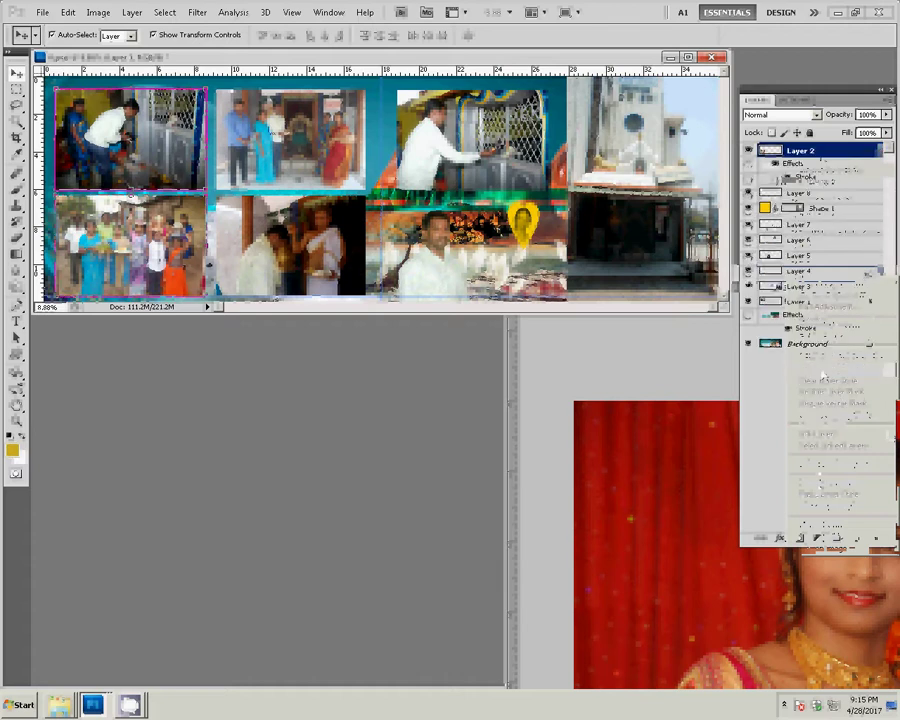
{"action": "left_click", "coordinate": [800, 270]}
{"action": "right_click", "coordinate": [788, 270]}
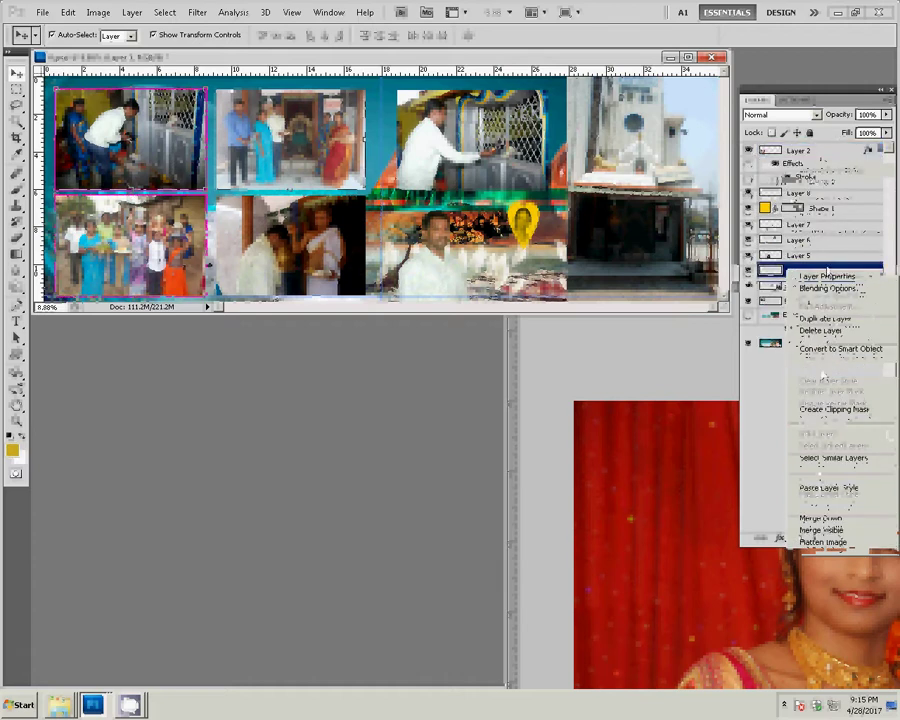
{"action": "left_click", "coordinate": [834, 488]}
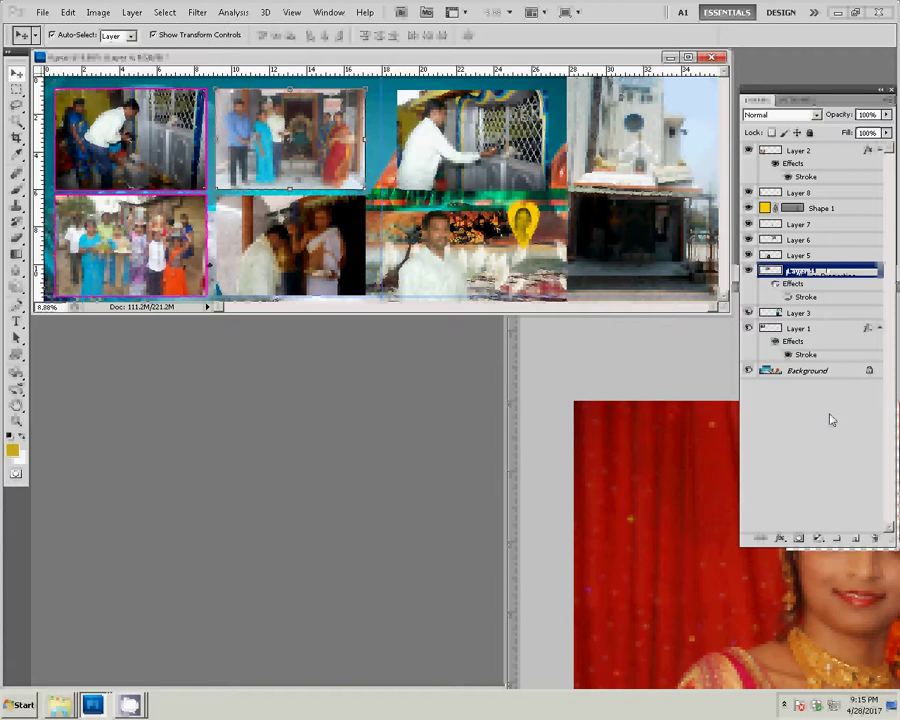
Paste the same stroke style onto Layers 5, 6 and 3.
{"action": "left_click", "coordinate": [800, 256]}
{"action": "right_click", "coordinate": [800, 256]}
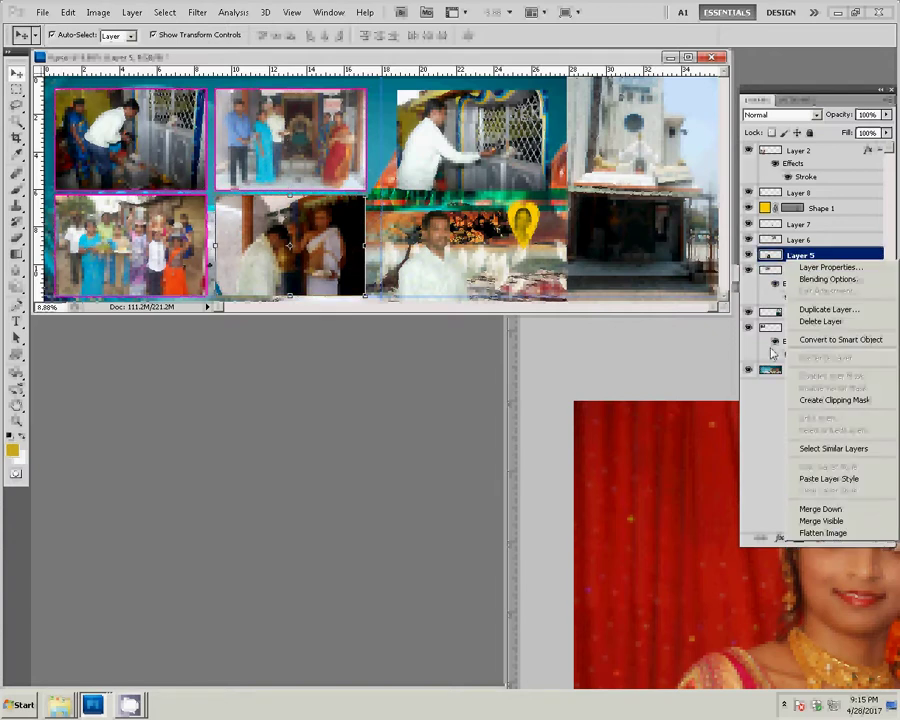
{"action": "left_click", "coordinate": [816, 488]}
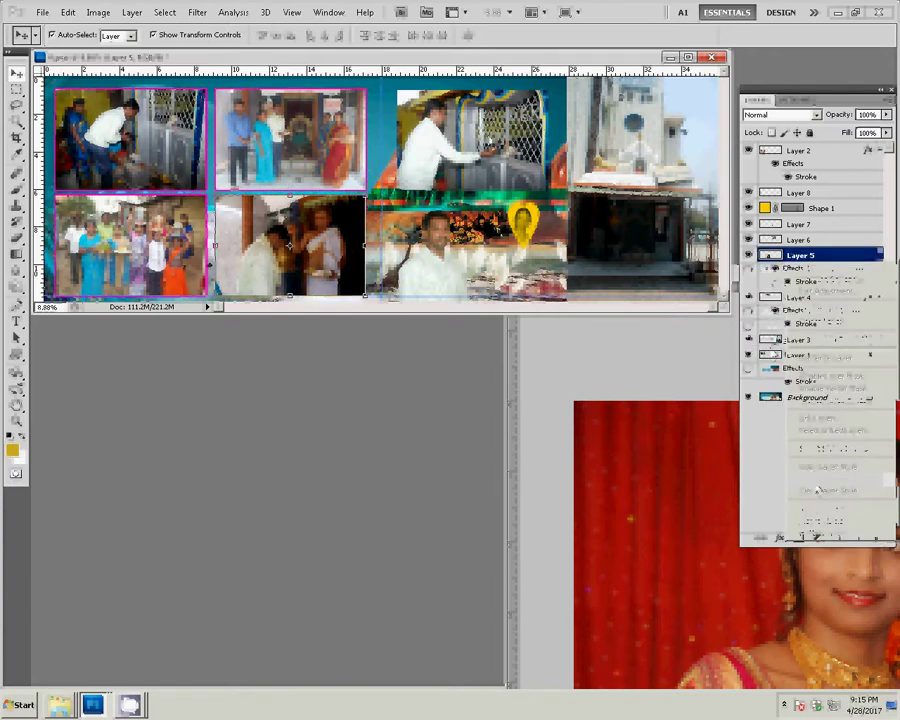
{"action": "left_click", "coordinate": [795, 240]}
{"action": "right_click", "coordinate": [795, 240]}
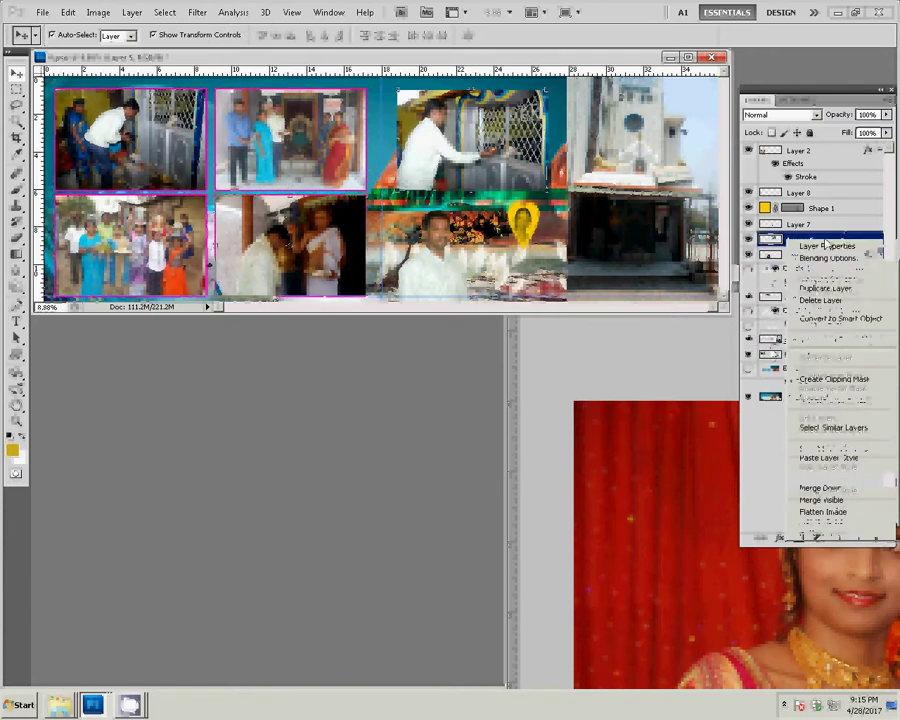
{"action": "left_click", "coordinate": [831, 460]}
{"action": "left_click", "coordinate": [810, 364]}
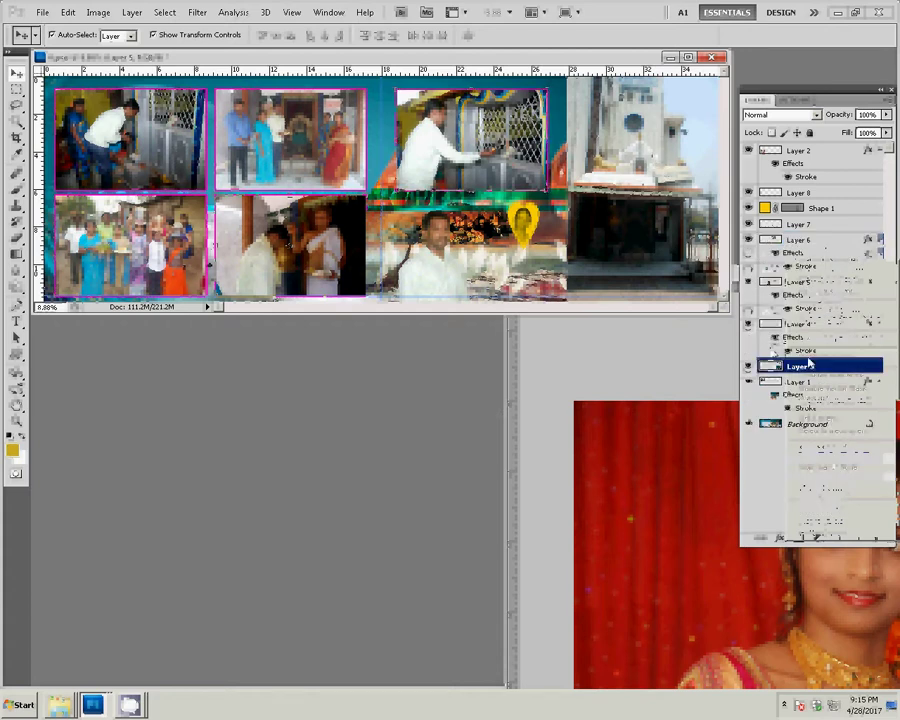
{"action": "right_click", "coordinate": [810, 364]}
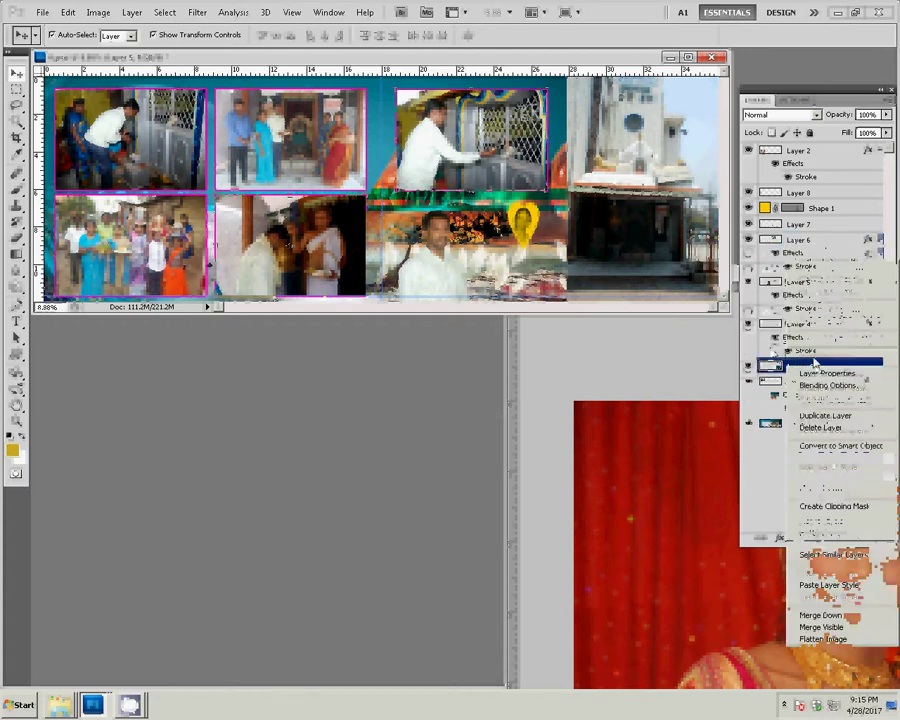
{"action": "left_click", "coordinate": [826, 586]}
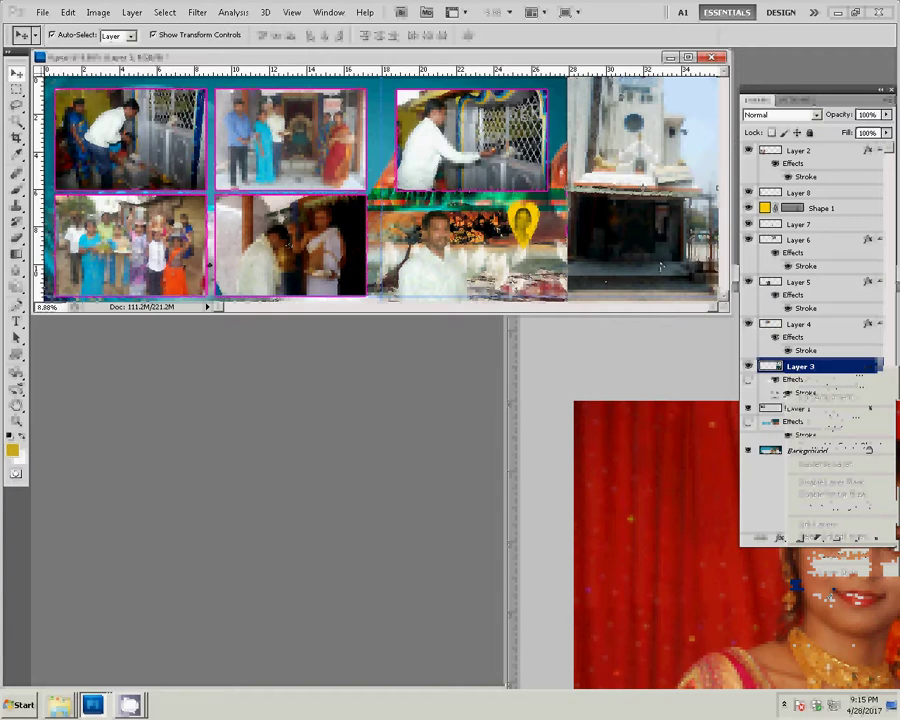
Save the collage as layered PSD file 06 in the k5 folder, accepting compatibility options.
{"action": "key", "text": "ctrl+shift+s"}
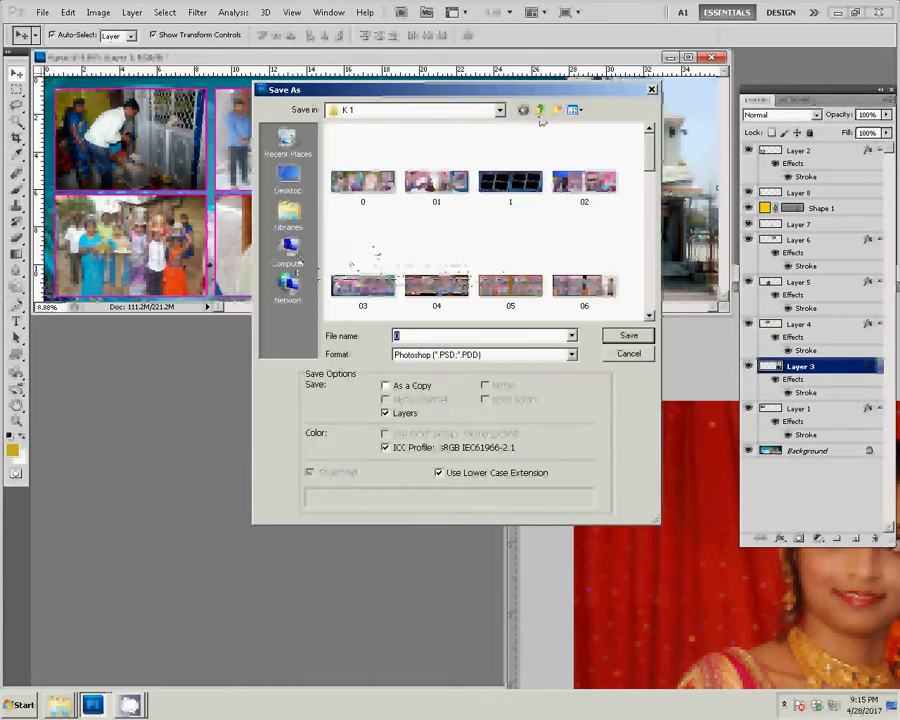
{"action": "left_click", "coordinate": [539, 110]}
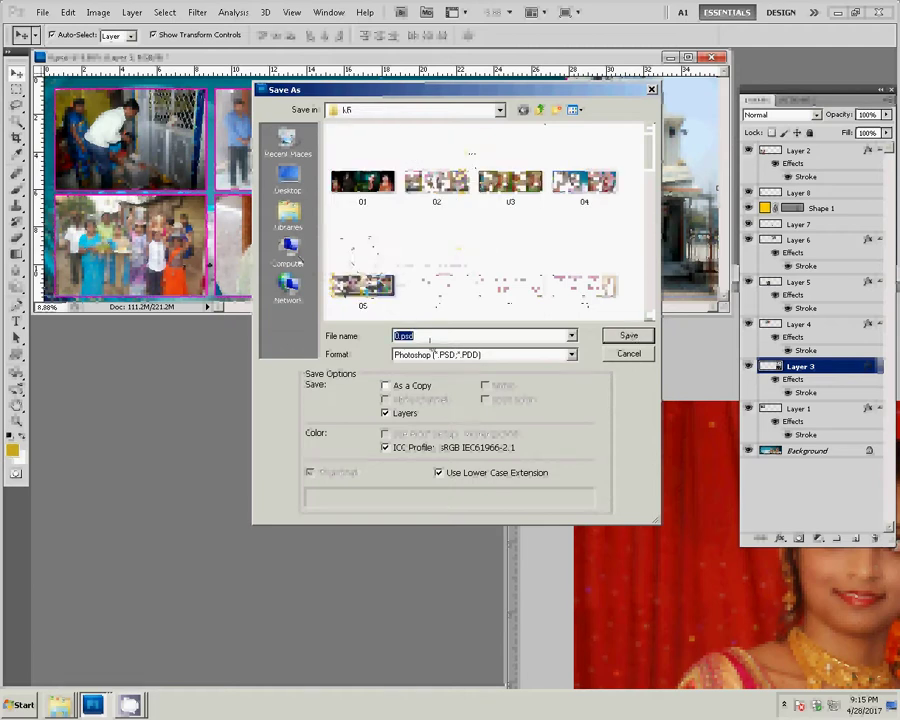
{"action": "type", "text": "08"}
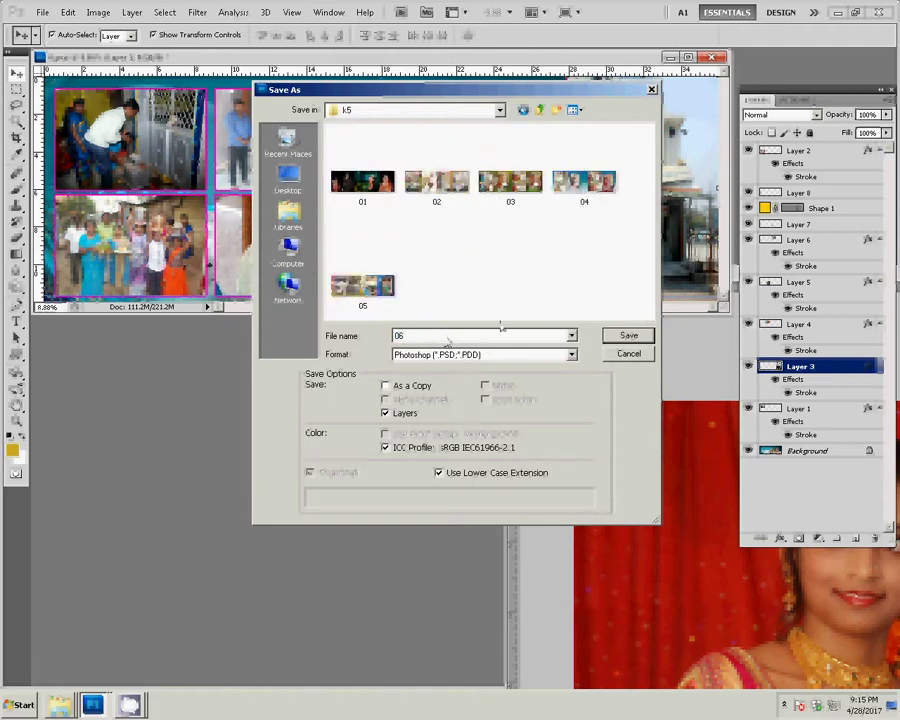
{"action": "key", "text": "Return"}
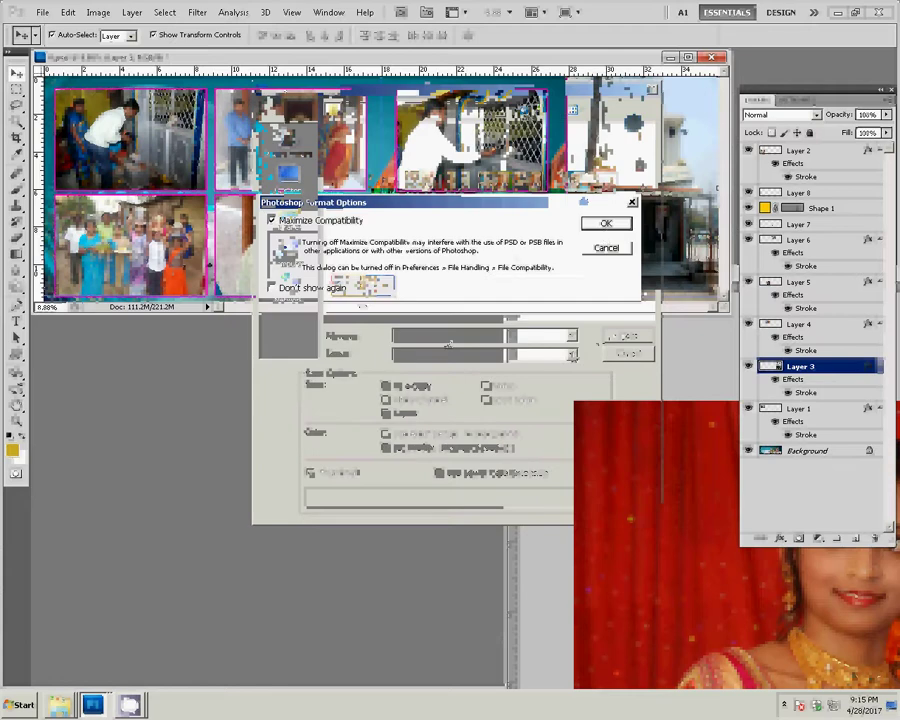
{"action": "left_click", "coordinate": [618, 218]}
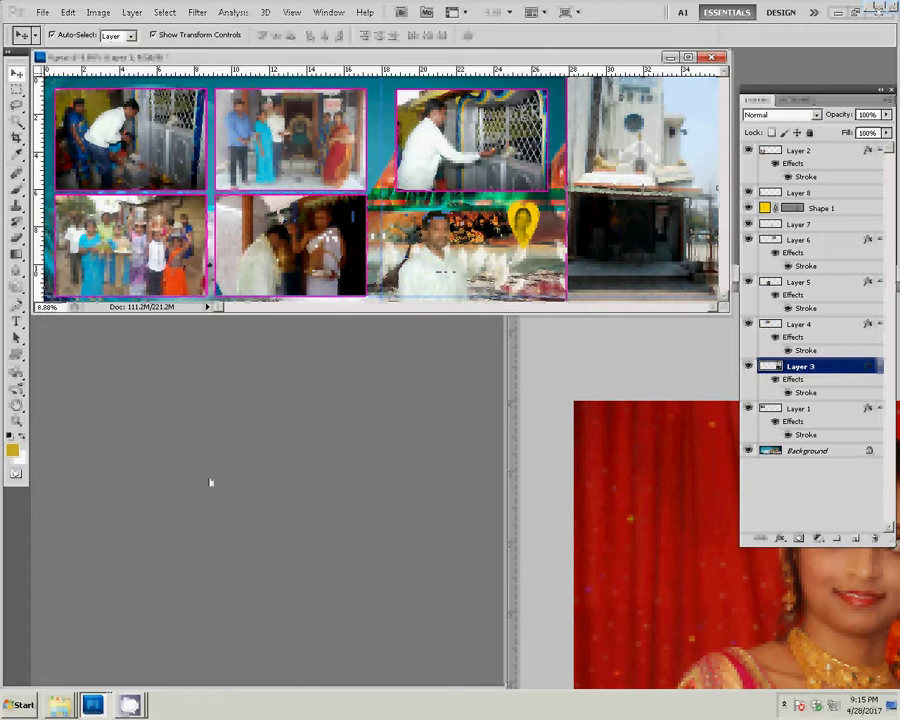
Delete the IMG copy file from k5 through the Open dialog, then cancel it.
{"action": "key", "text": "ctrl+o"}
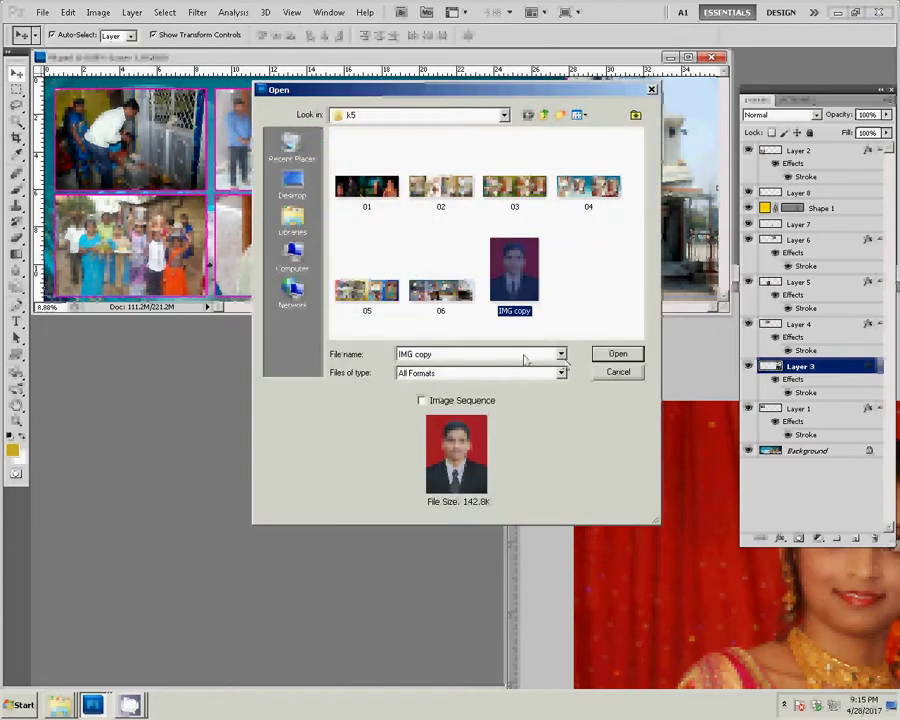
{"action": "key", "text": "Delete"}
{"action": "key", "text": "Return"}
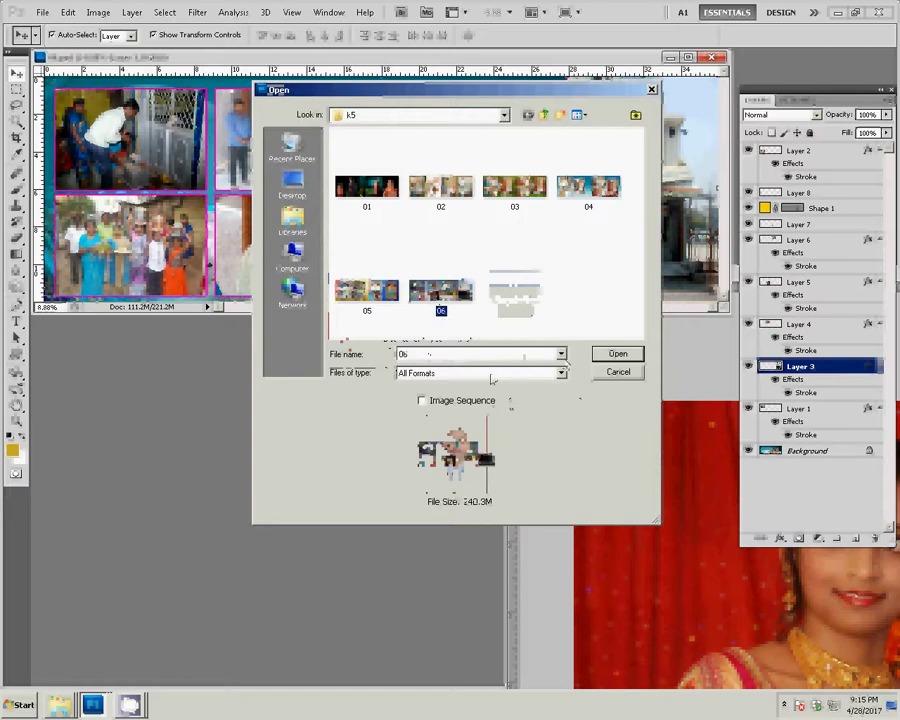
{"action": "left_click", "coordinate": [619, 374]}
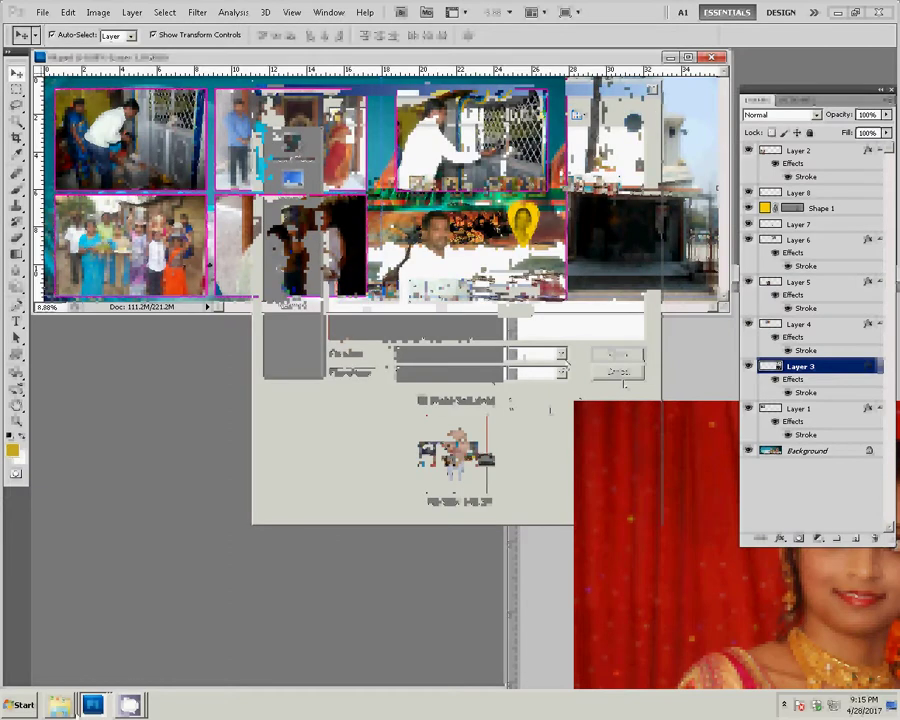